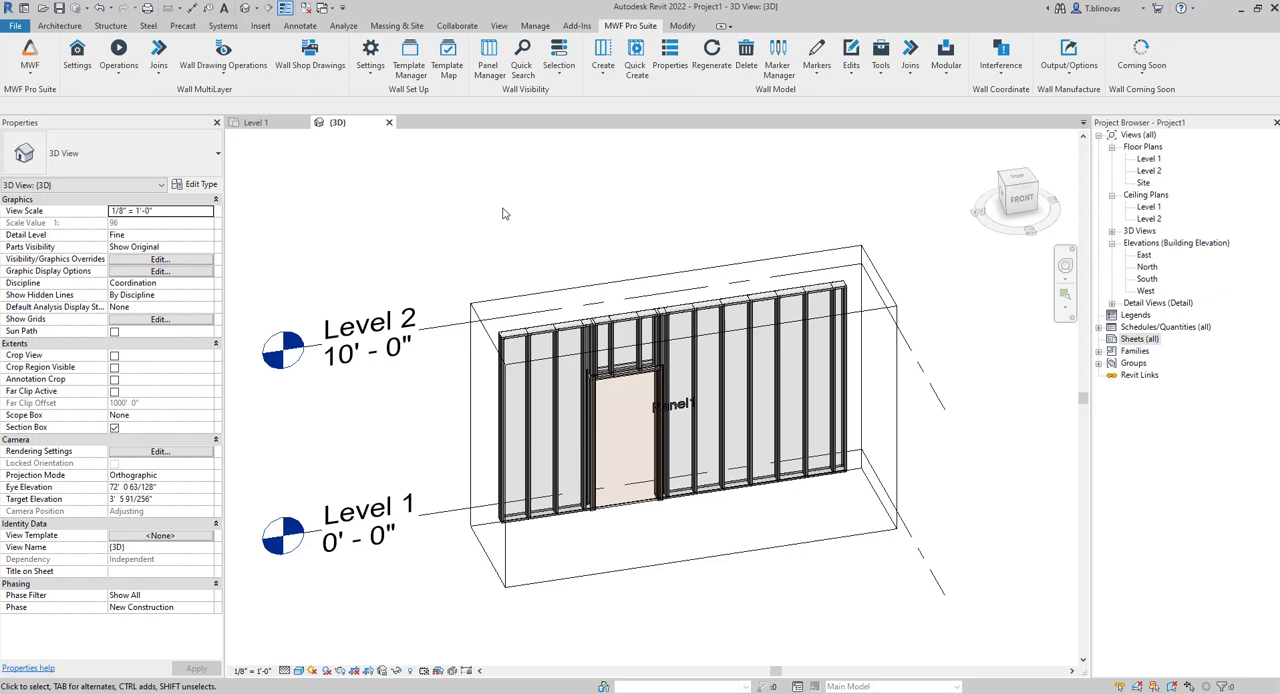
Open the Loaded Tags And Symbols list and check which tag is assigned to Structural Framing.
{"action": "left_click", "coordinate": [300, 28]}
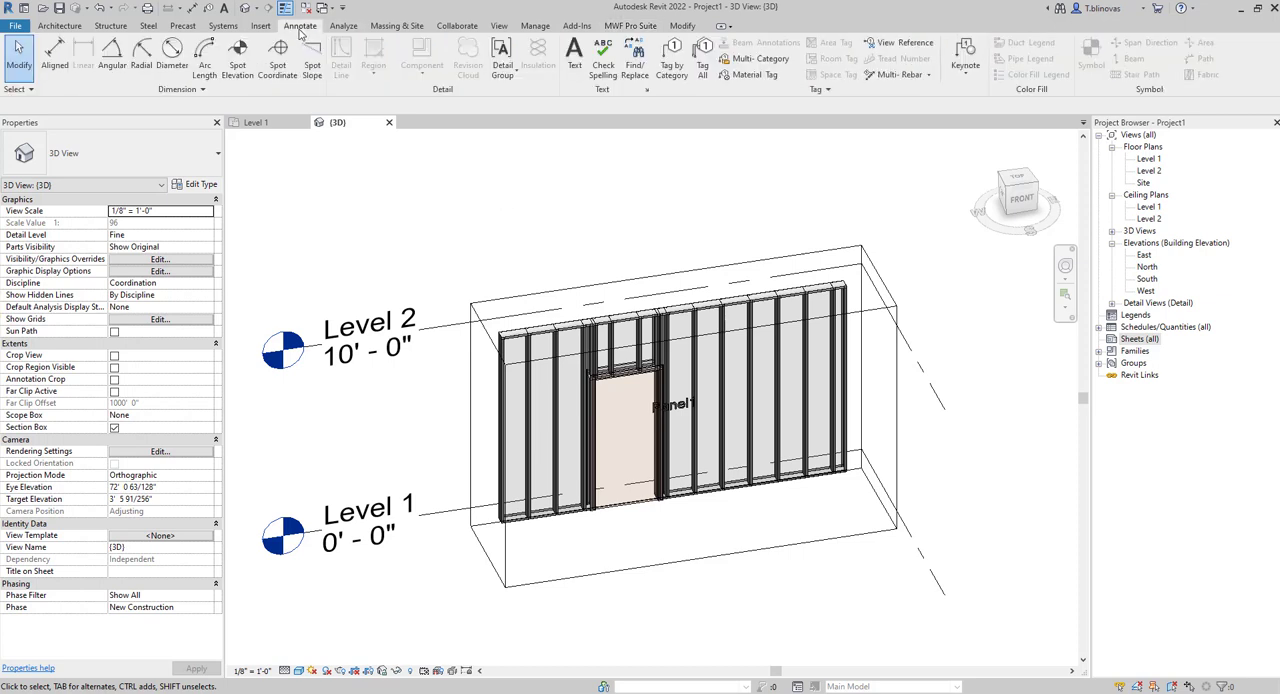
{"action": "mouse_move", "coordinate": [768, 92]}
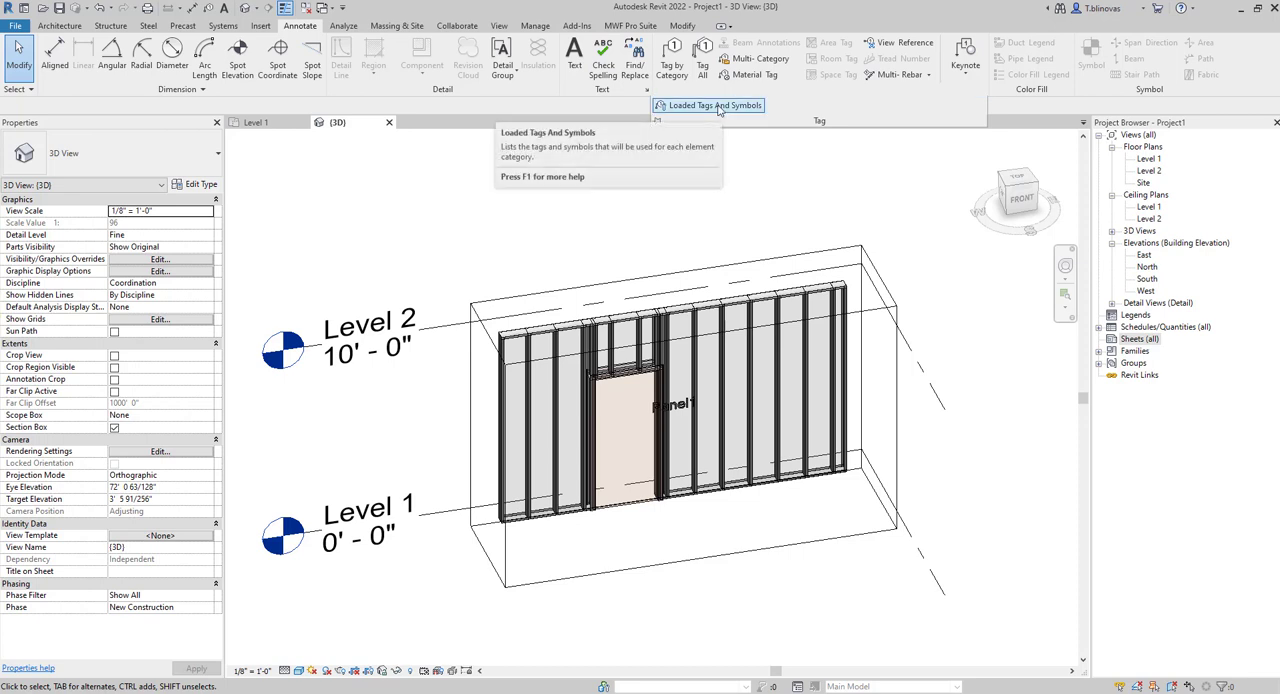
{"action": "left_click", "coordinate": [720, 106]}
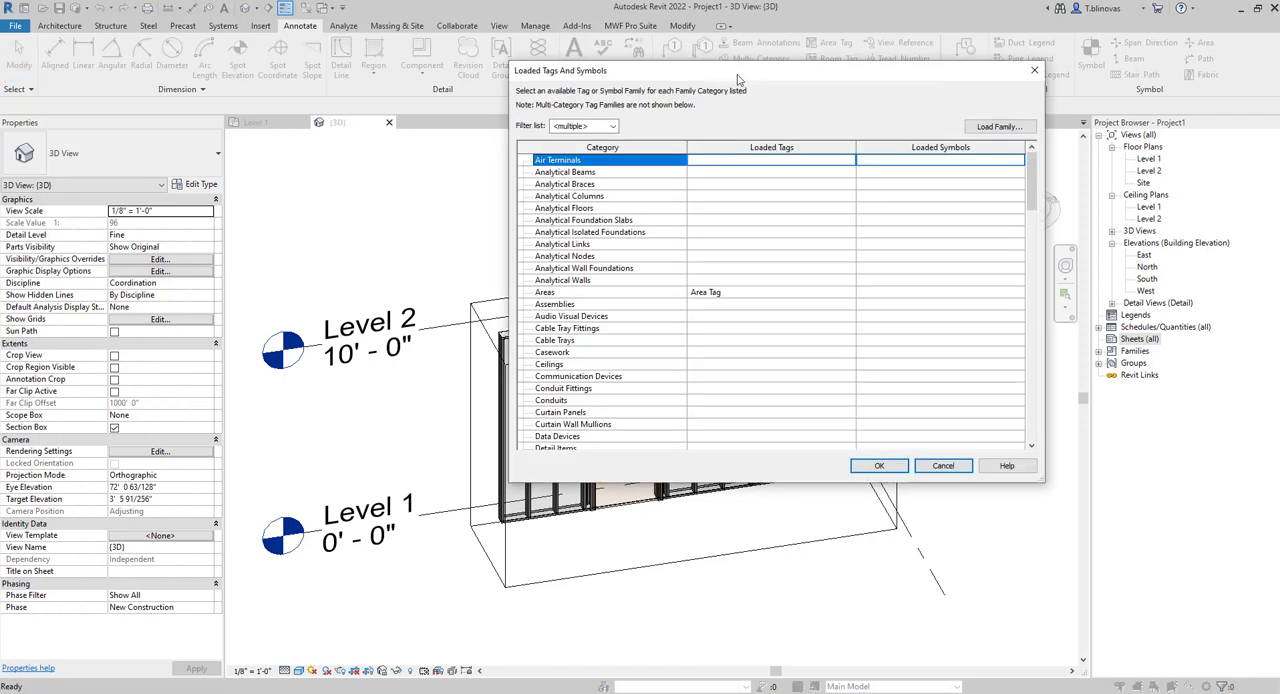
{"action": "left_click_drag", "start_coordinate": [737, 80], "coordinate": [578, 78]}
{"action": "left_click_drag", "start_coordinate": [870, 190], "coordinate": [888, 400]}
{"action": "left_click_drag", "start_coordinate": [660, 79], "coordinate": [1000, 148]}
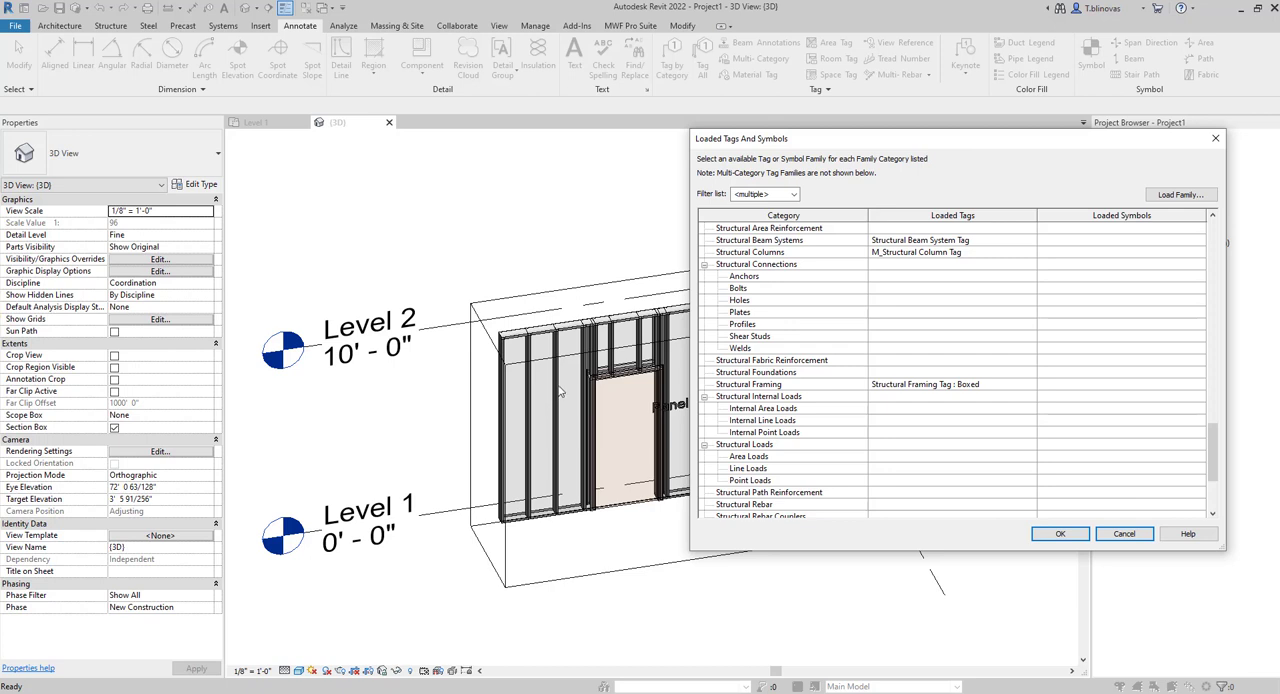
{"action": "left_click_drag", "start_coordinate": [965, 142], "coordinate": [811, 55]}
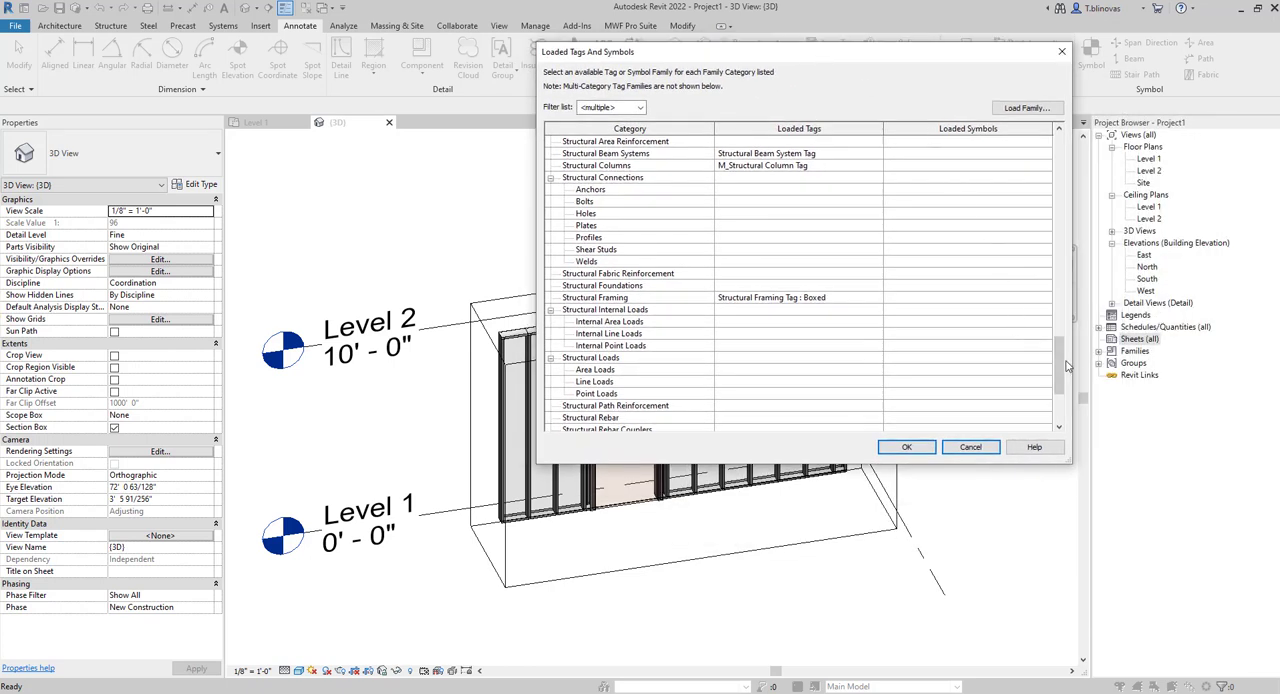
{"action": "left_click_drag", "start_coordinate": [1066, 366], "coordinate": [1066, 410]}
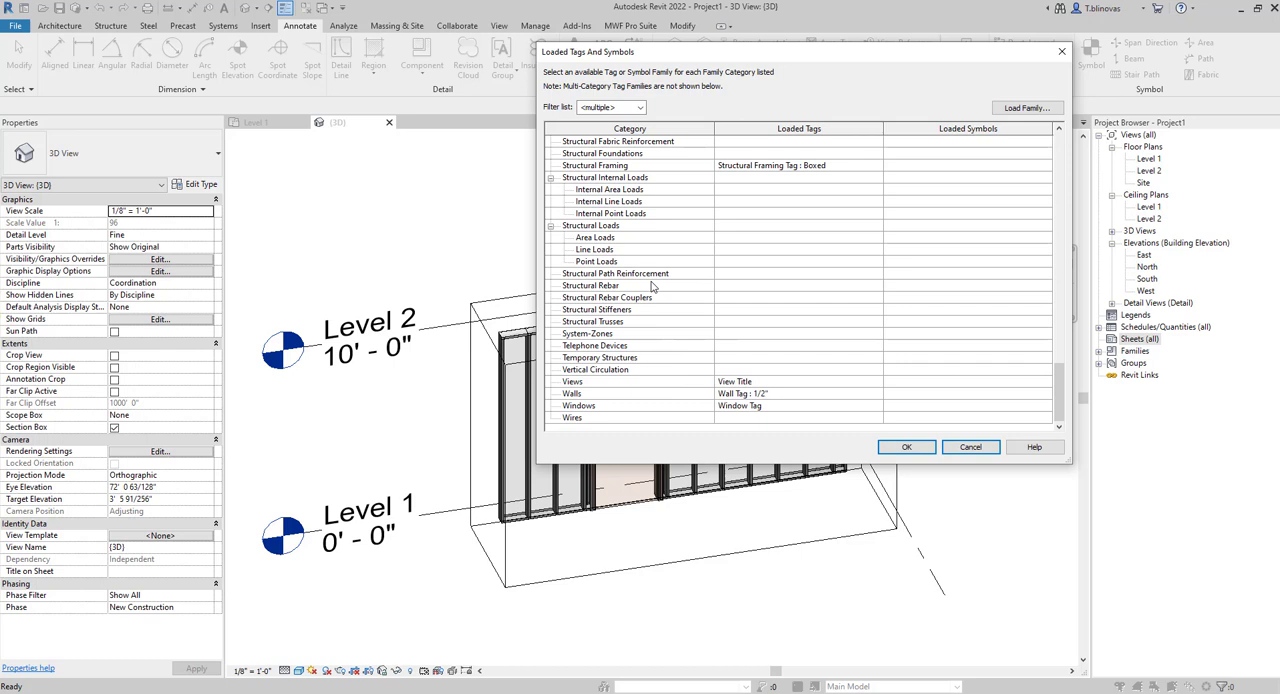
{"action": "scroll", "coordinate": [652, 287], "scroll_direction": "up", "scroll_amount": 1}
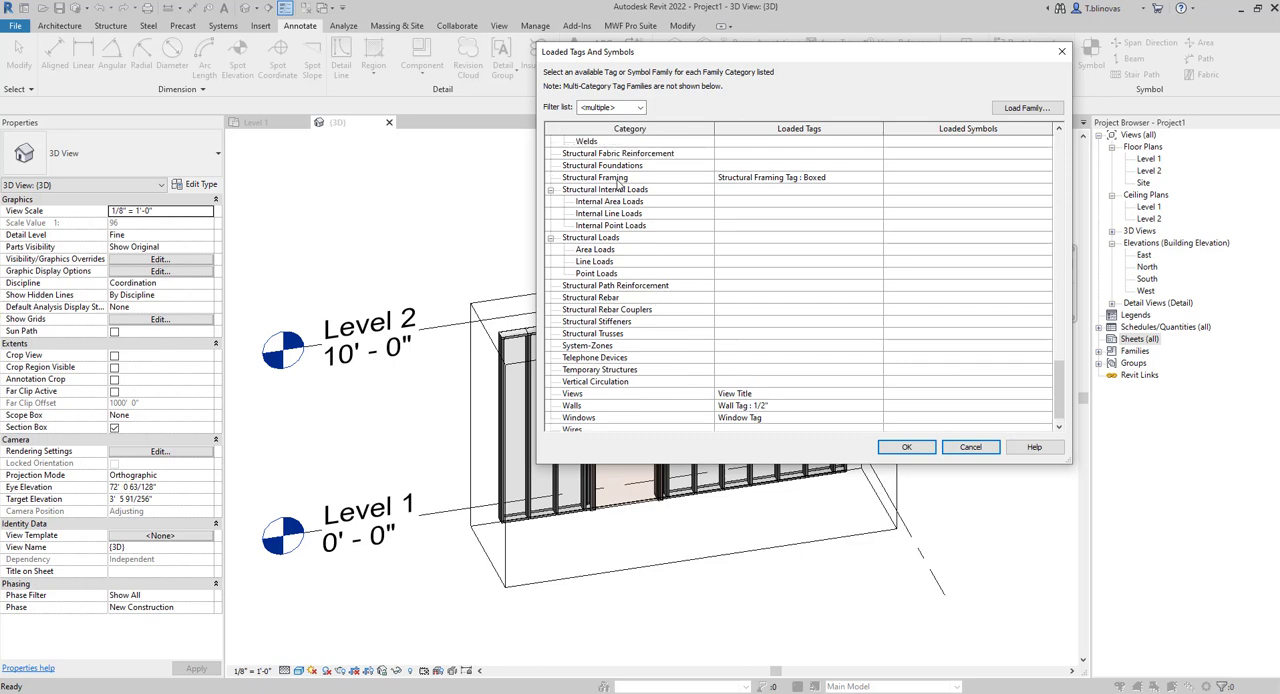
{"action": "left_click", "coordinate": [619, 180]}
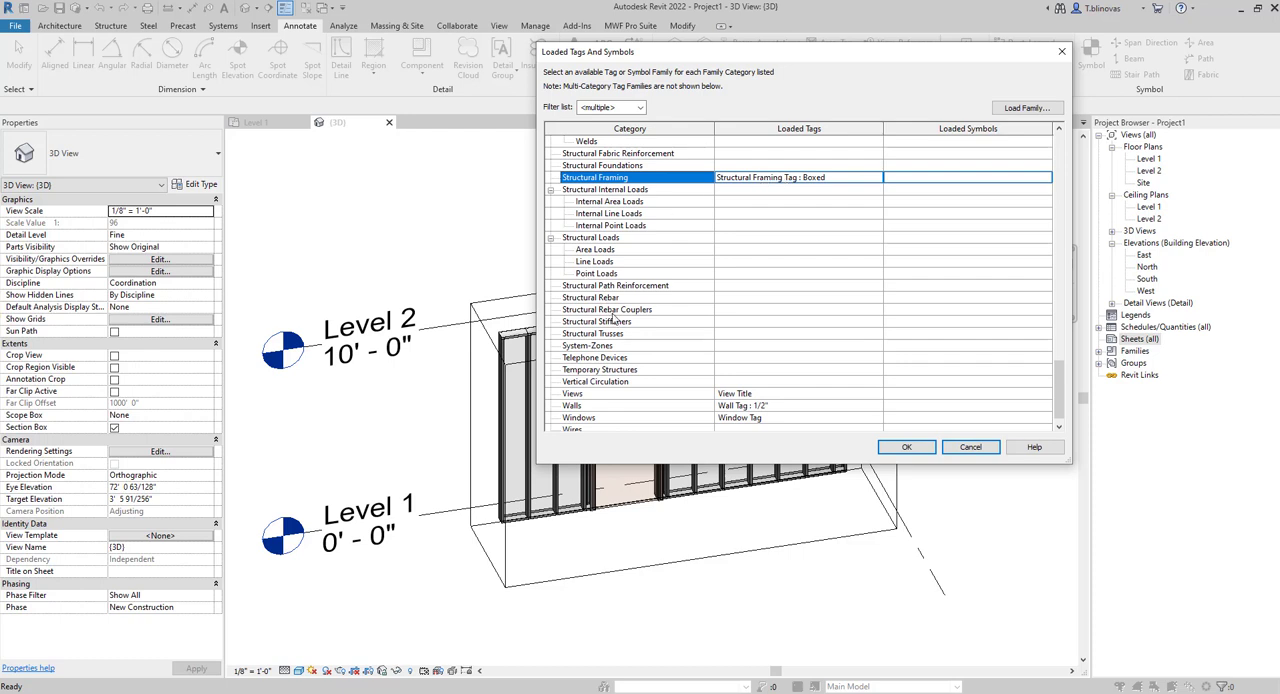
Review the tags available for the Structural Columns category, keep M_Structural Column Tag, and accept the loaded tags.
{"action": "scroll", "coordinate": [663, 251], "scroll_direction": "up", "scroll_amount": 3}
{"action": "scroll", "coordinate": [663, 251], "scroll_direction": "up", "scroll_amount": 9}
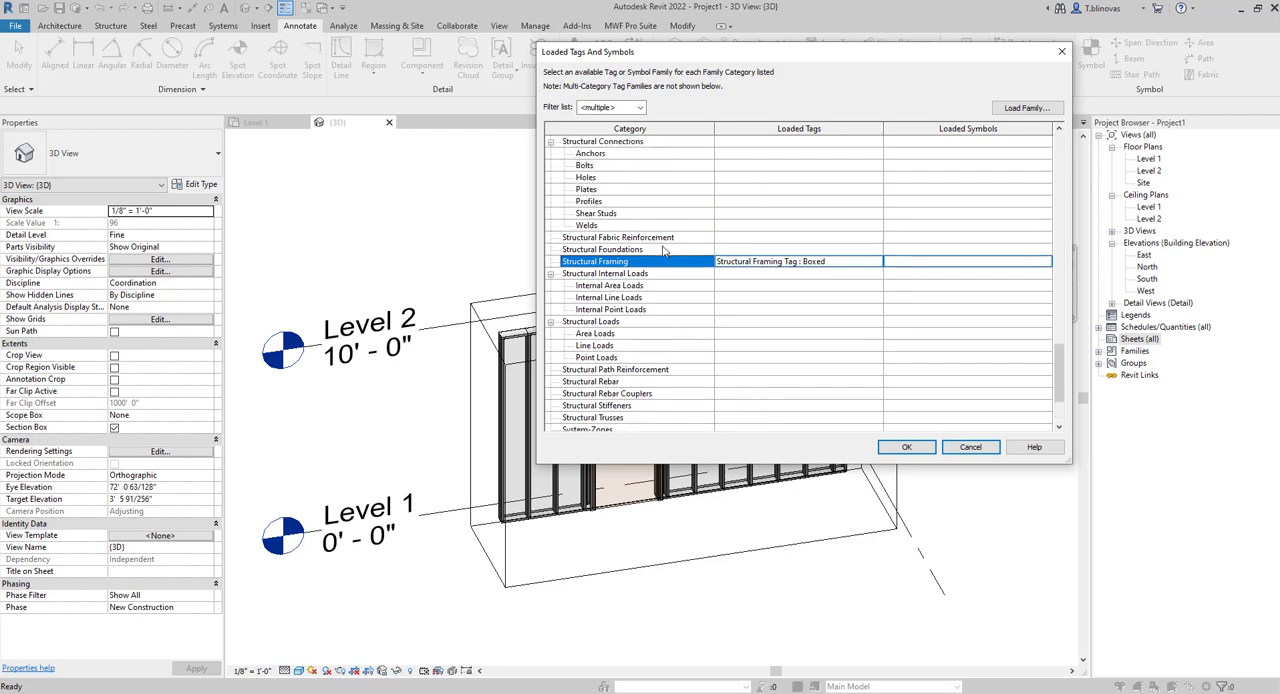
{"action": "scroll", "coordinate": [663, 251], "scroll_direction": "up", "scroll_amount": 1}
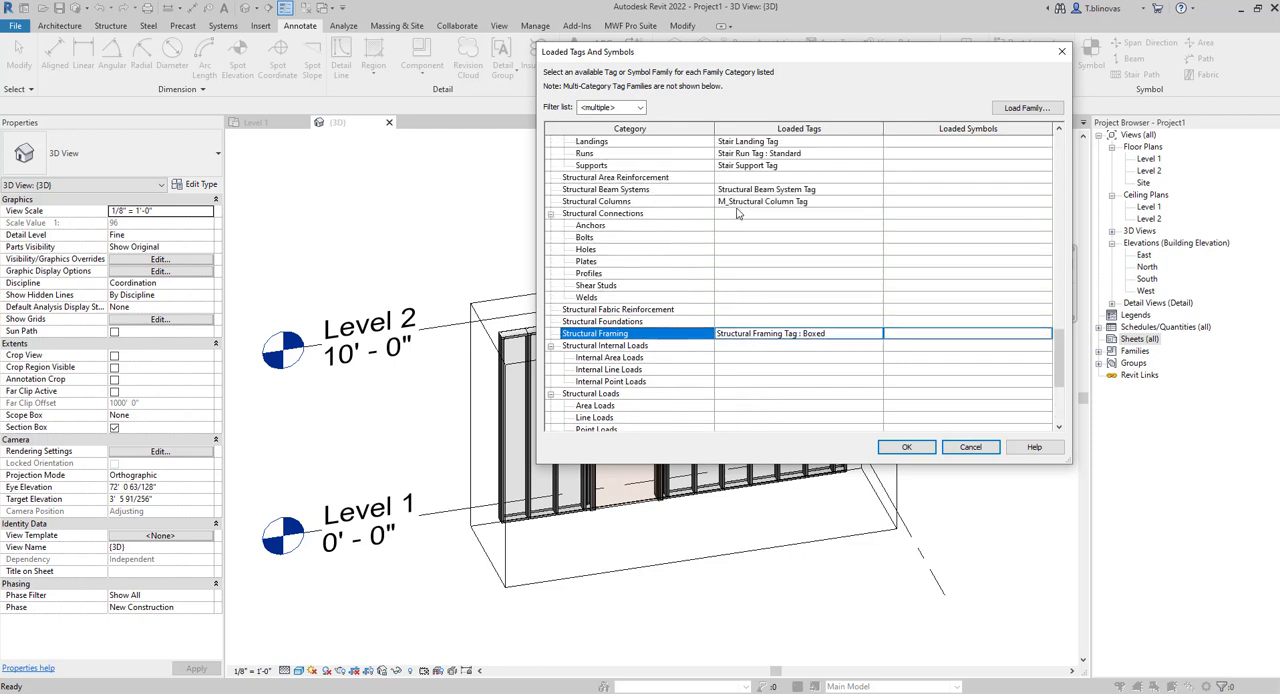
{"action": "left_click", "coordinate": [612, 203]}
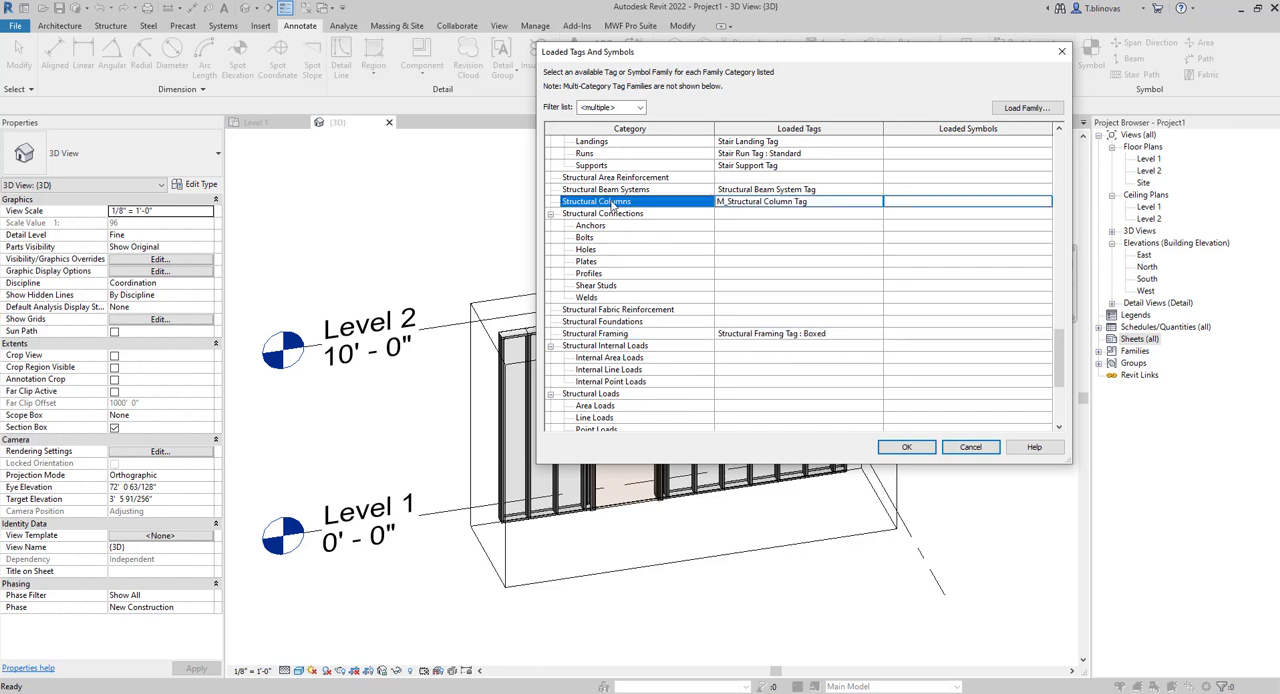
{"action": "left_click", "coordinate": [777, 203]}
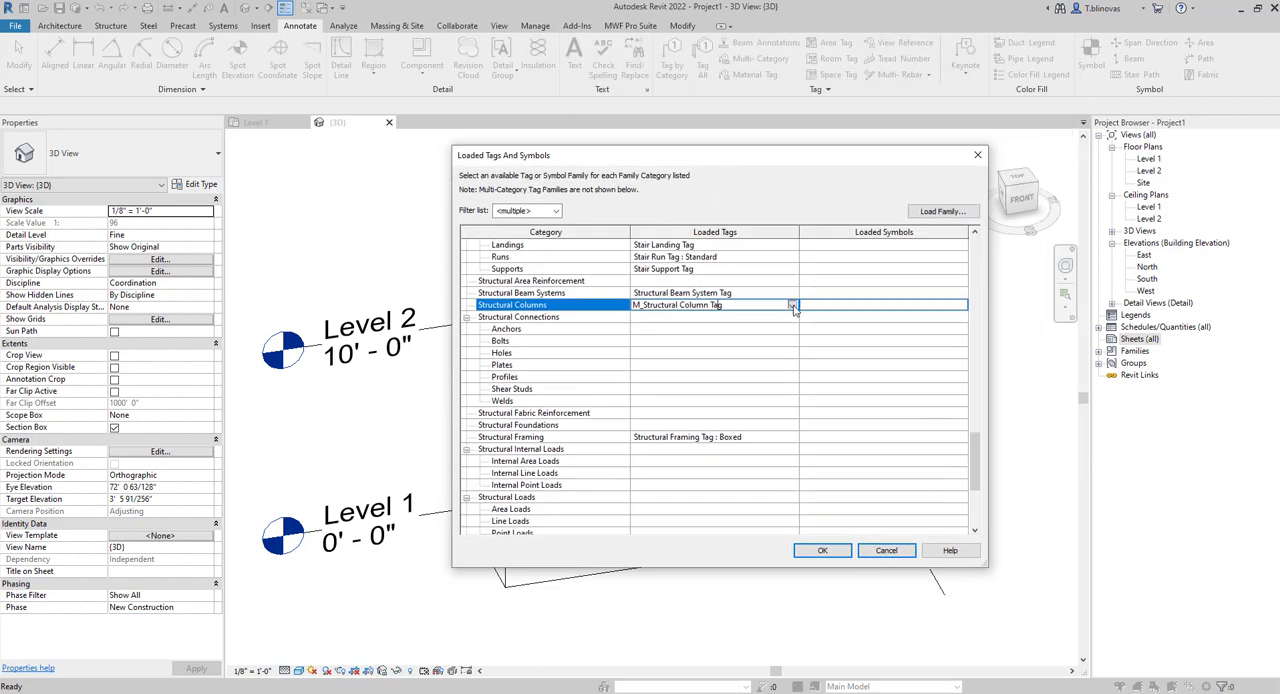
{"action": "left_click", "coordinate": [792, 306]}
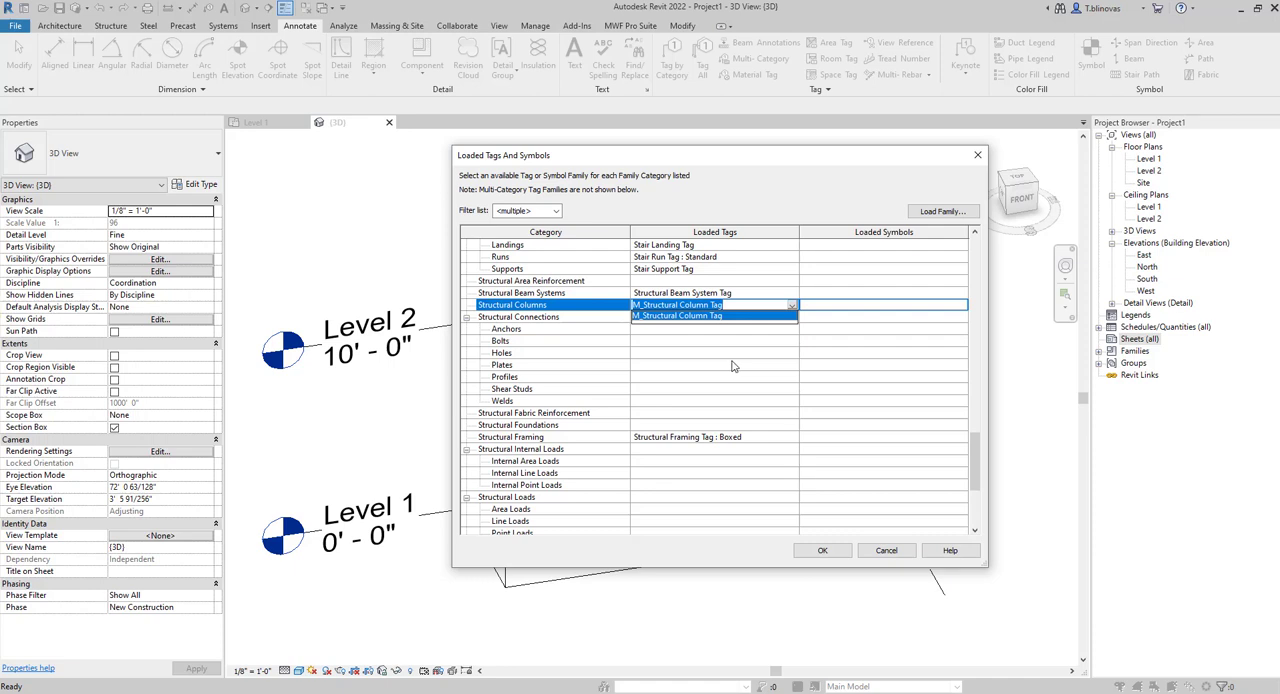
{"action": "left_click", "coordinate": [796, 308]}
{"action": "left_click", "coordinate": [822, 552]}
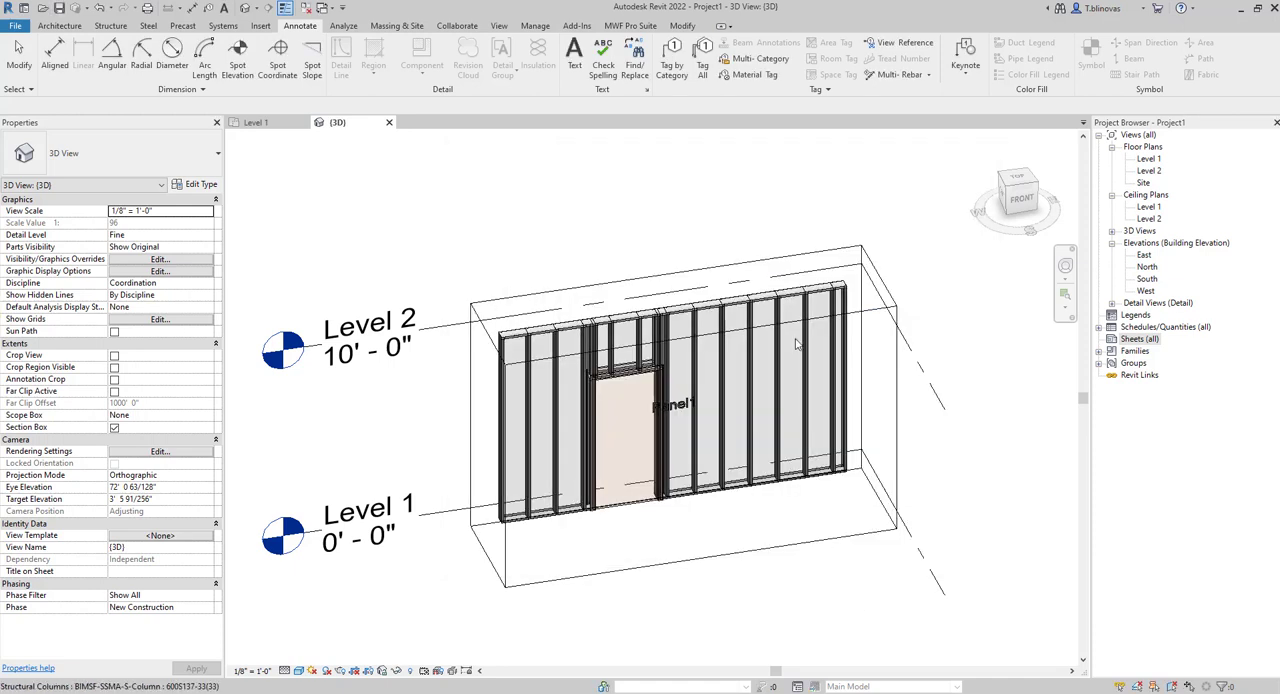
Open the Wall Drawing Settings through the Wall Drawings Manager.
{"action": "mouse_move", "coordinate": [768, 229]}
{"action": "middle_mouse_down"}
{"action": "mouse_move", "coordinate": [746, 237]}
{"action": "mouse_move", "coordinate": [773, 234]}
{"action": "middle_mouse_up"}
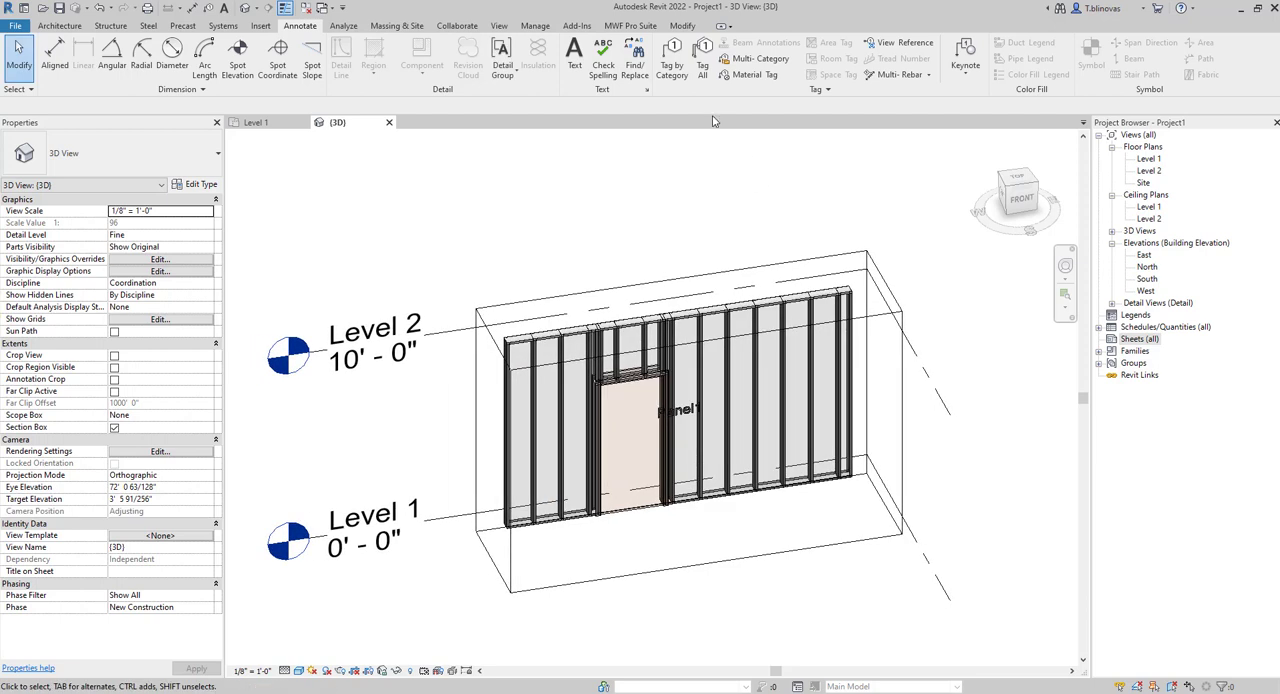
{"action": "left_click", "coordinate": [630, 25]}
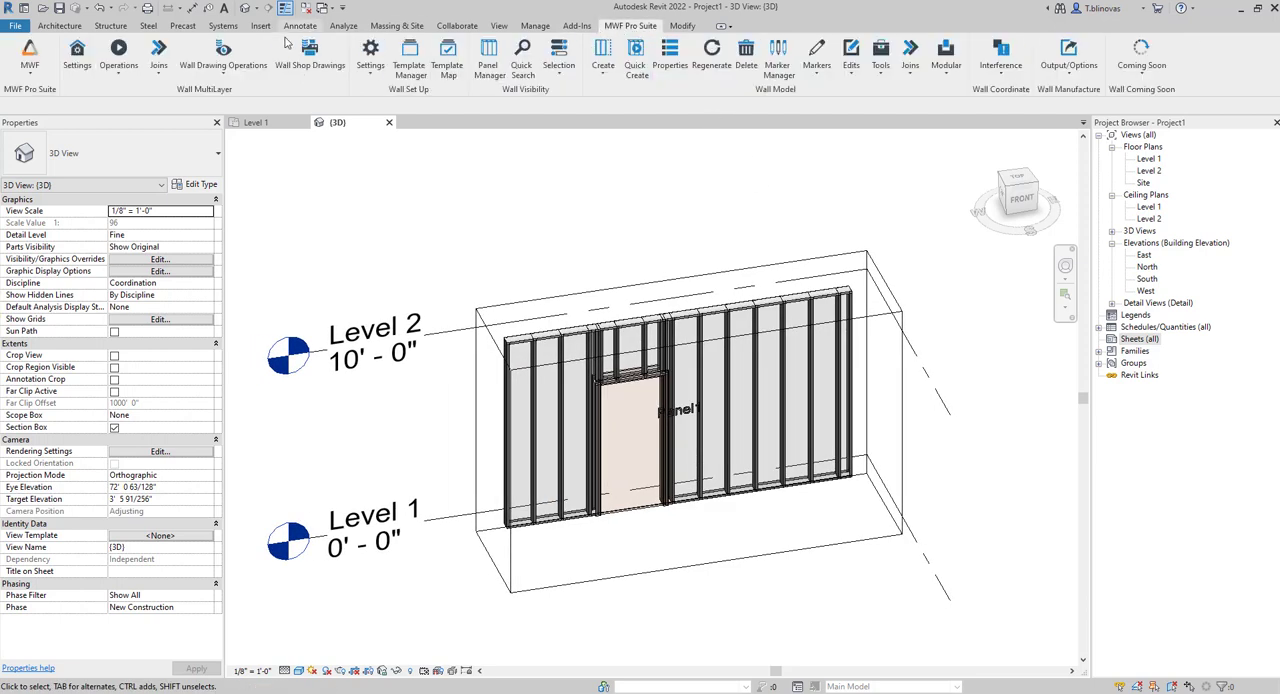
{"action": "left_click", "coordinate": [237, 71]}
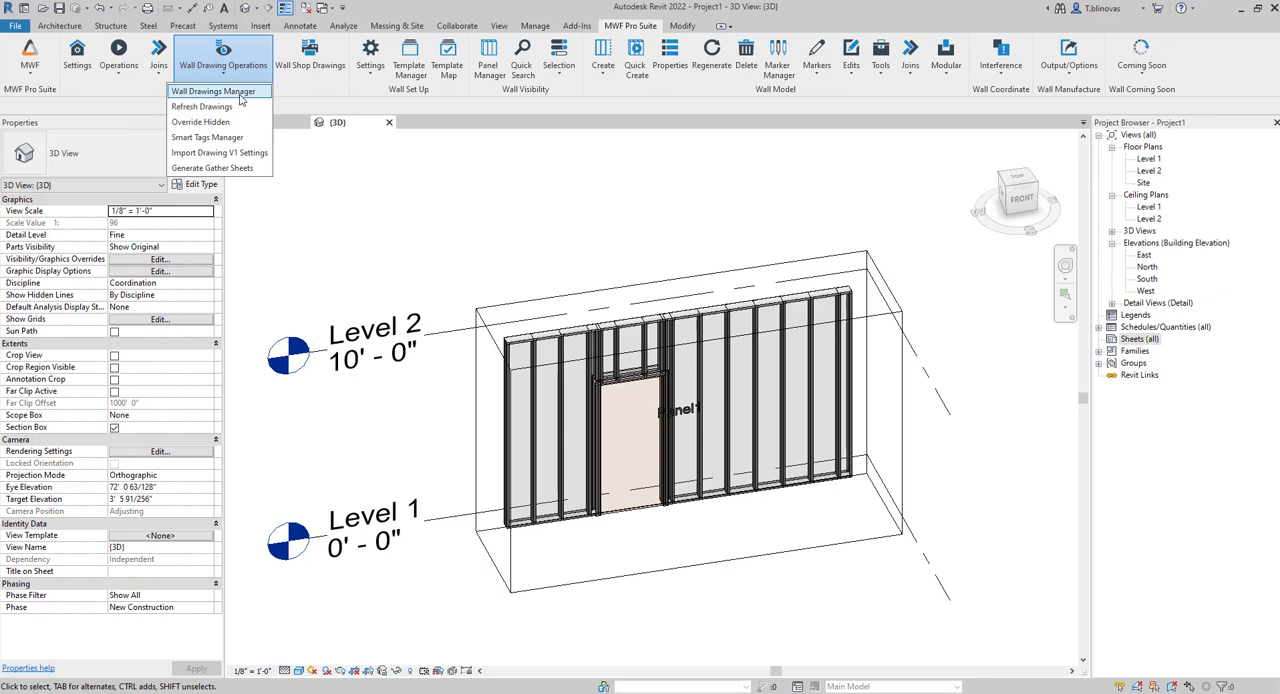
{"action": "left_click", "coordinate": [240, 97]}
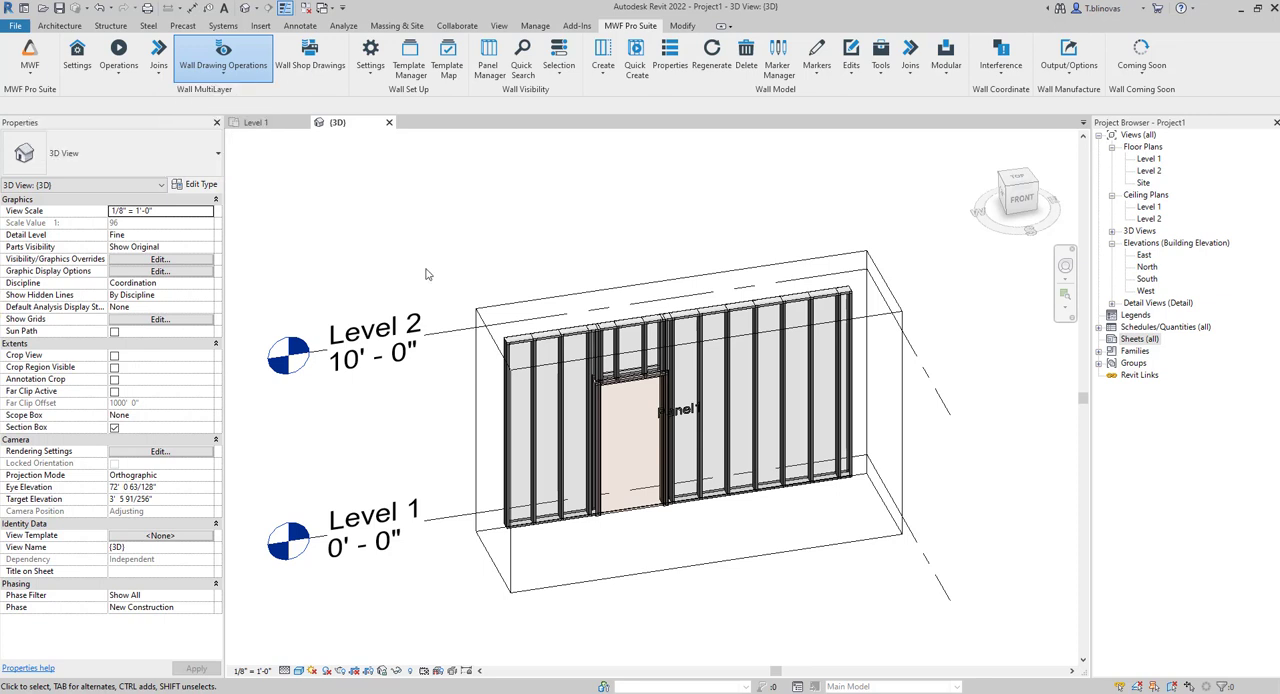
{"action": "left_click", "coordinate": [570, 355]}
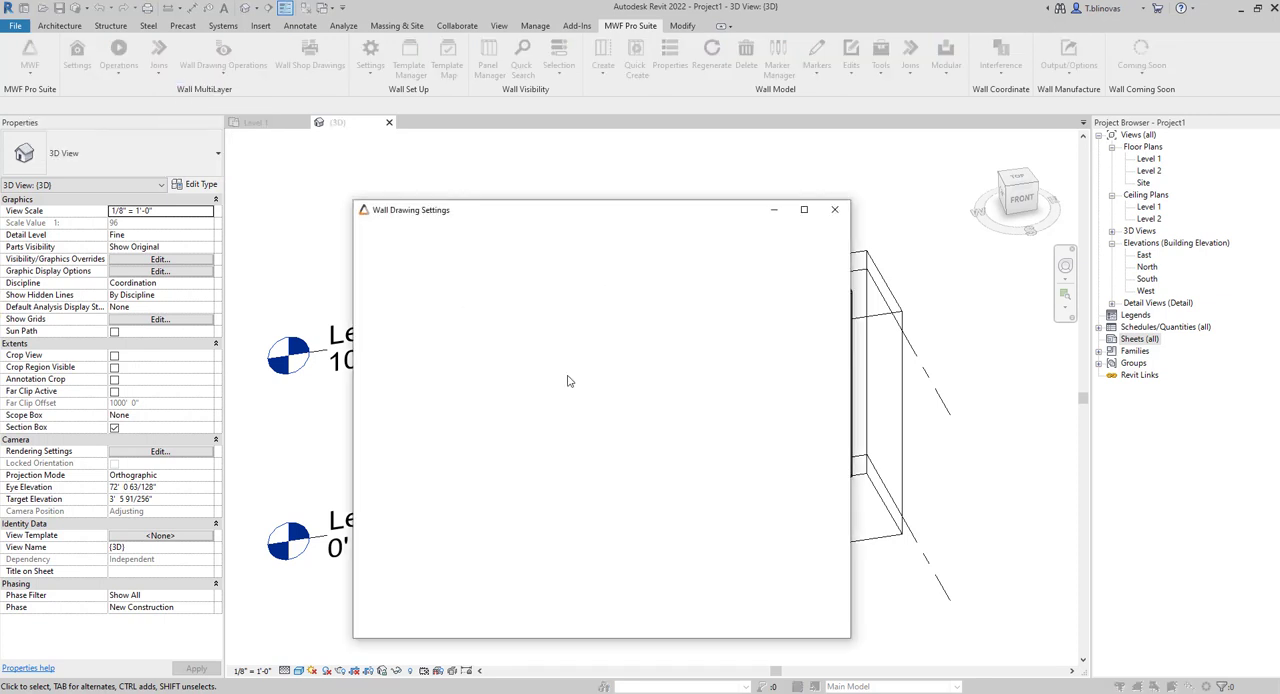
{"action": "mouse_move", "coordinate": [566, 213]}
{"action": "left_mouse_down"}
{"action": "mouse_move", "coordinate": [596, 154]}
{"action": "mouse_move", "coordinate": [821, 153]}
{"action": "mouse_move", "coordinate": [601, 130]}
{"action": "left_mouse_up"}
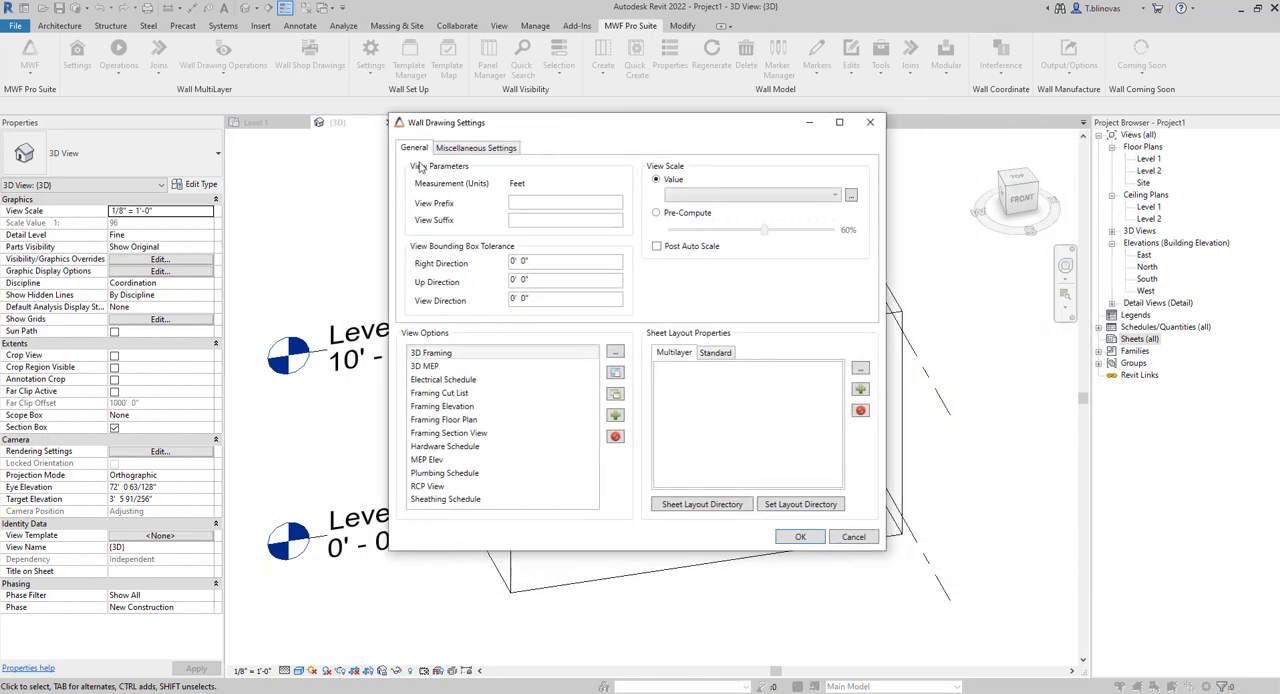
Open the Framing Elevation view options and examine the available dimension and label annotations.
{"action": "double_click", "coordinate": [450, 407]}
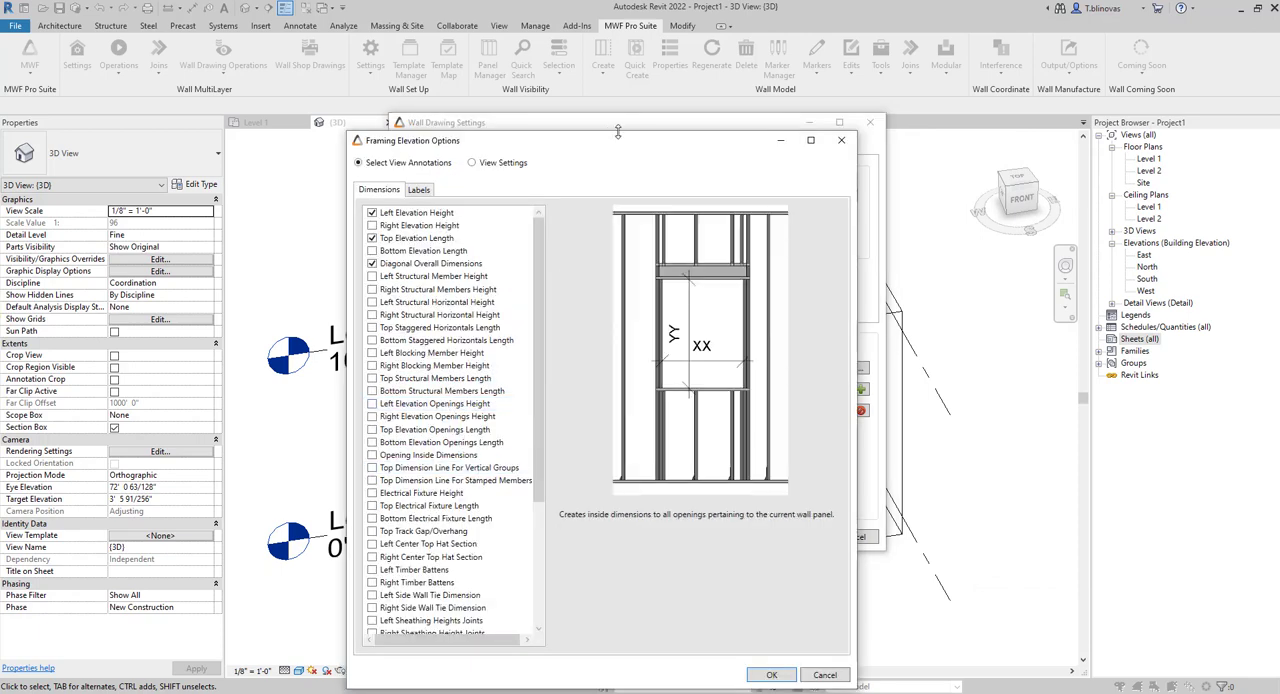
{"action": "left_click_drag", "start_coordinate": [600, 141], "coordinate": [622, 26]}
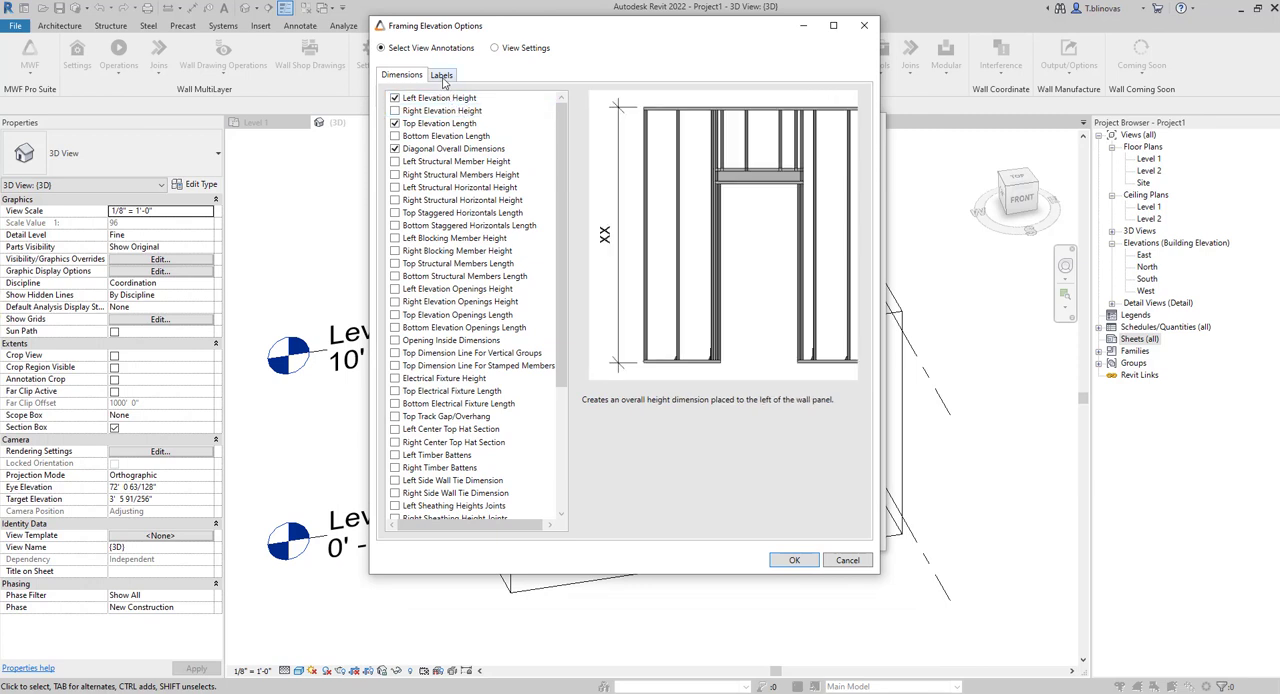
{"action": "left_click", "coordinate": [443, 77]}
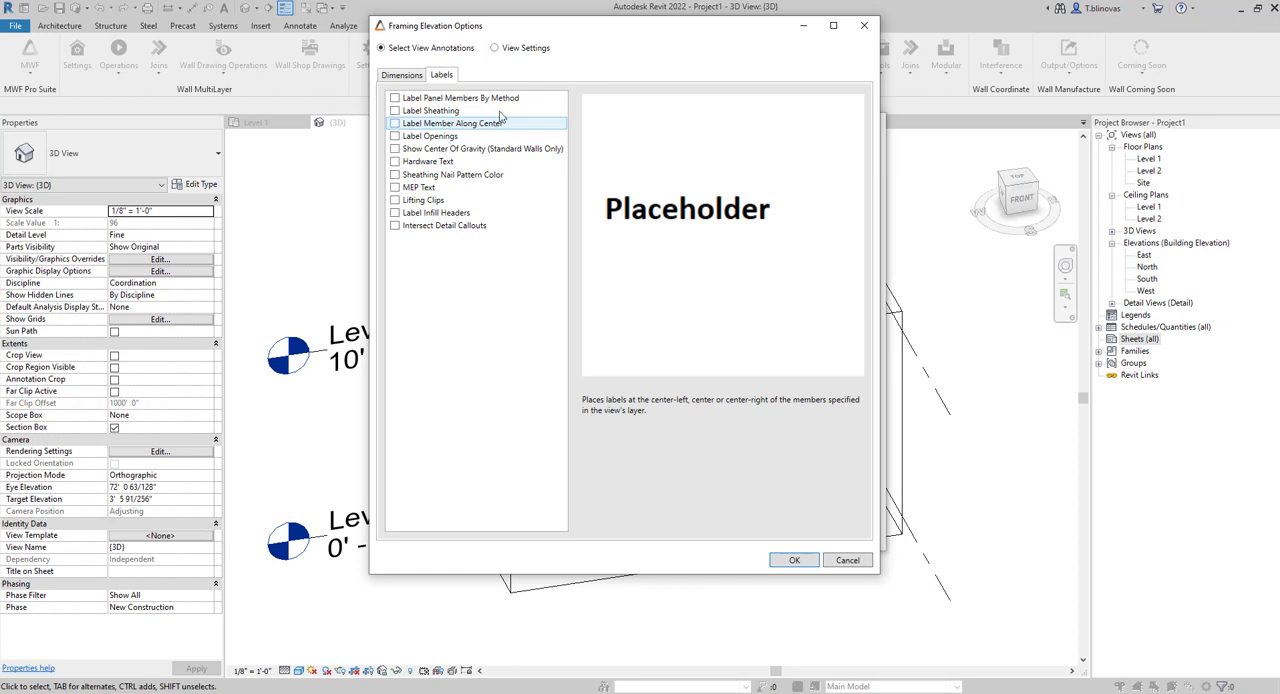
In the Framing Elevation view settings, enable smart tags for Structural Column Tags and Structural Framing Tags.
{"action": "left_click", "coordinate": [508, 49]}
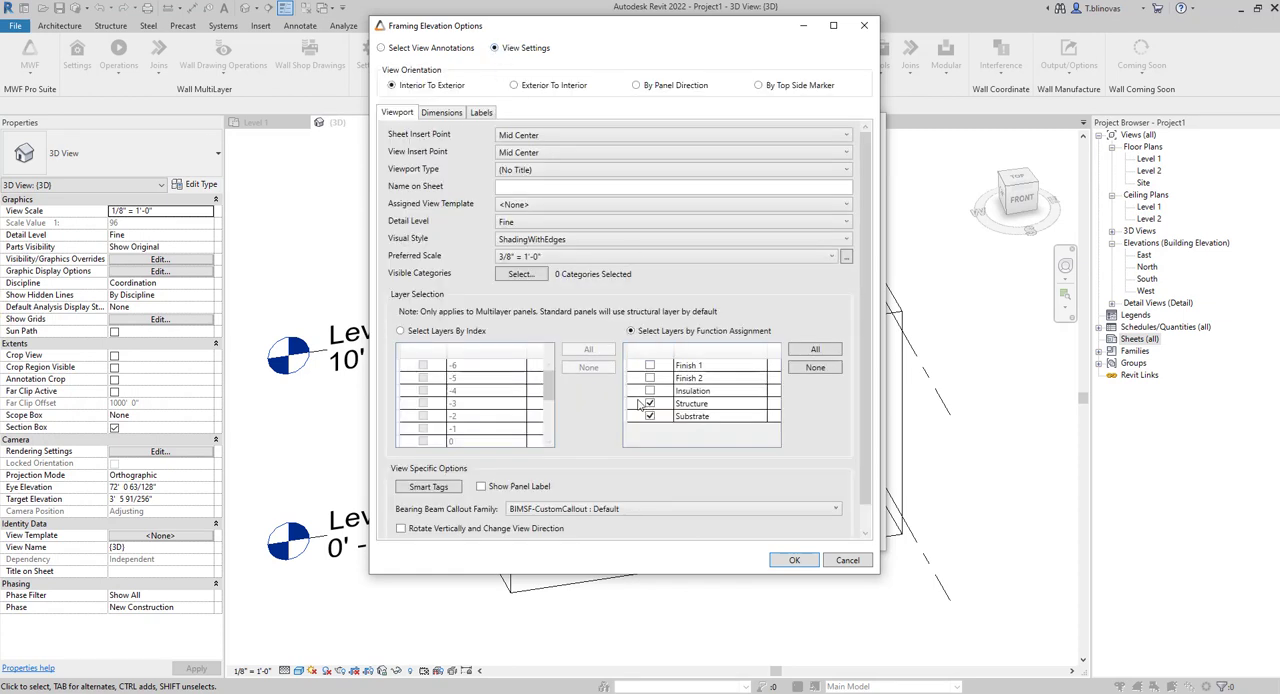
{"action": "left_click", "coordinate": [446, 494]}
{"action": "left_click_drag", "start_coordinate": [578, 312], "coordinate": [572, 92]}
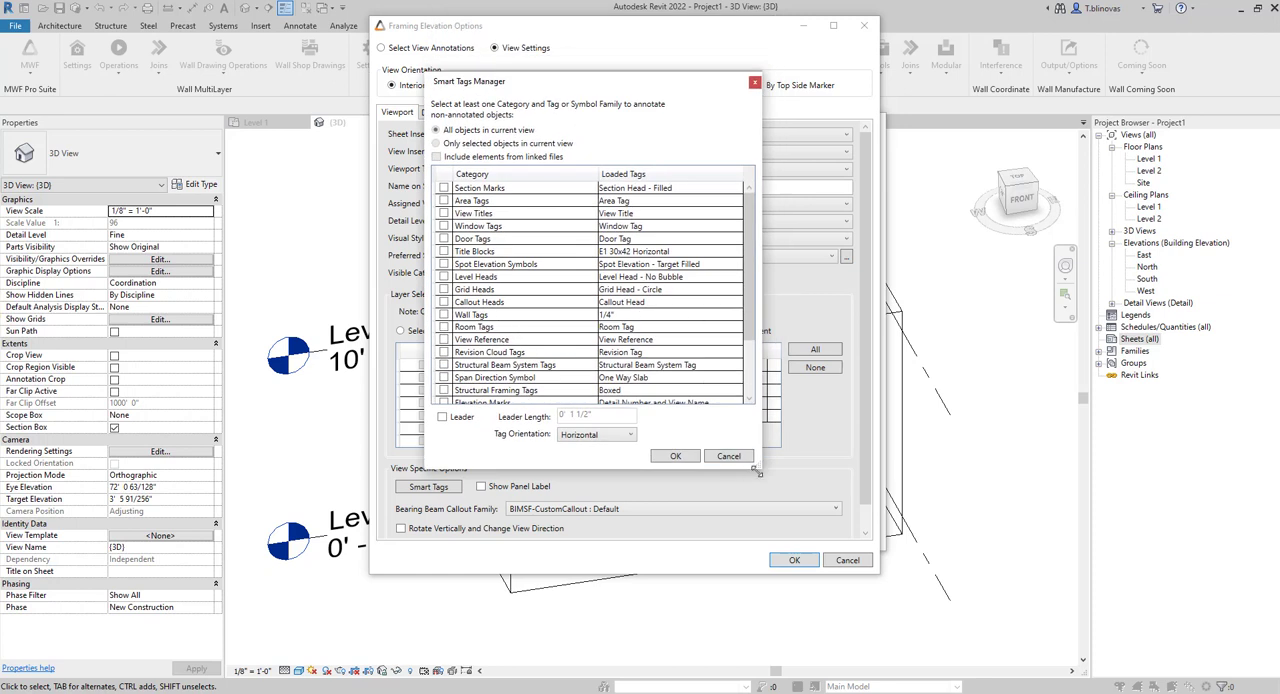
{"action": "left_click_drag", "start_coordinate": [759, 471], "coordinate": [876, 549]}
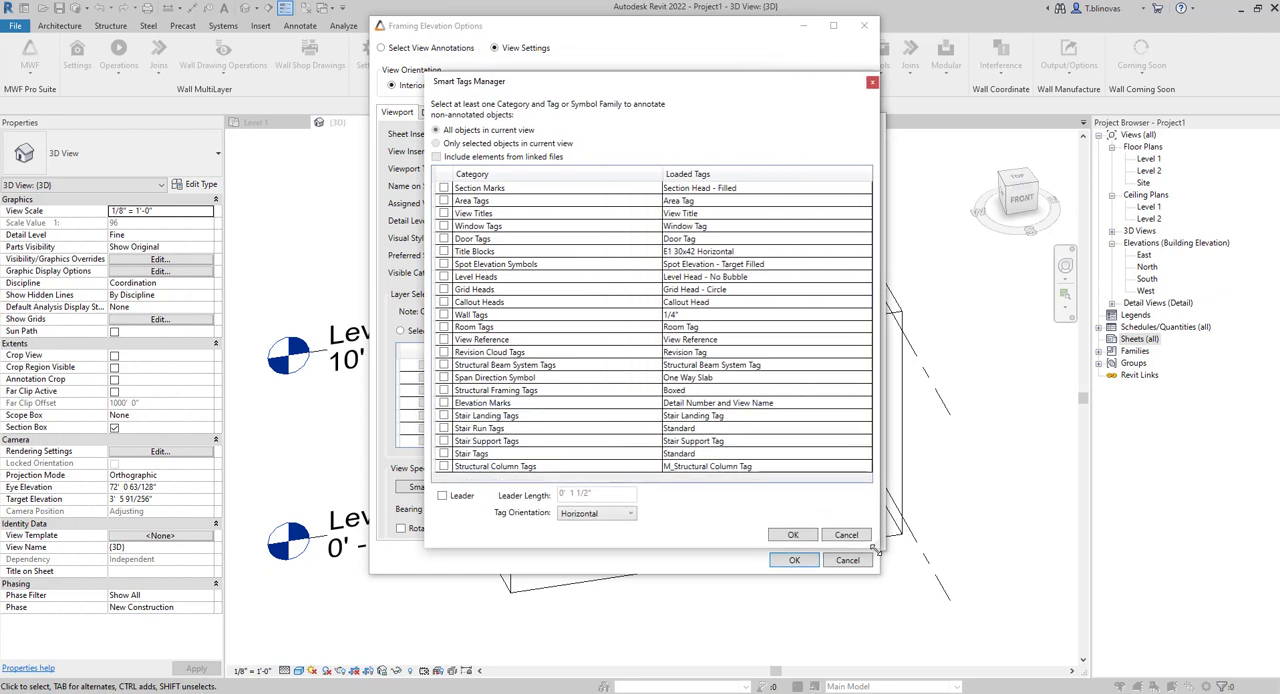
{"action": "left_click", "coordinate": [443, 467]}
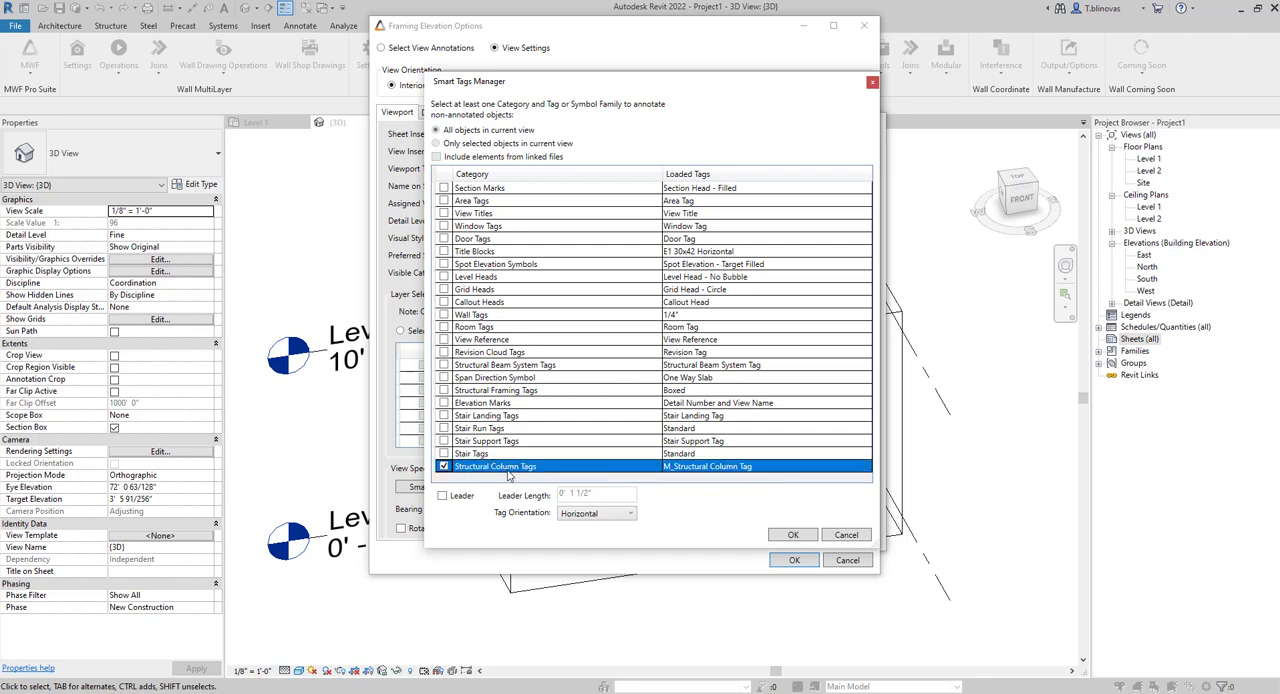
{"action": "left_click", "coordinate": [443, 390]}
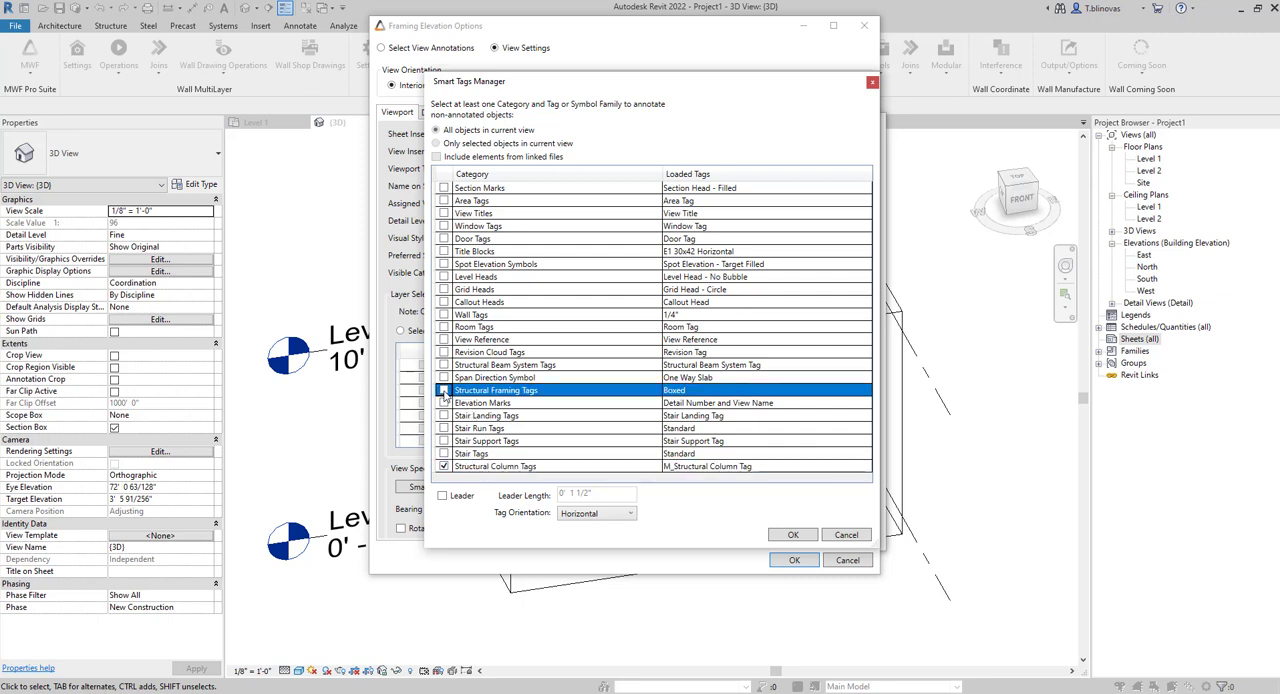
Use the Boxed tag for structural framing and M_Structural Column Tag for structural columns, then accept the smart tags and Framing Elevation options.
{"action": "left_click", "coordinate": [786, 396]}
{"action": "left_click", "coordinate": [815, 395]}
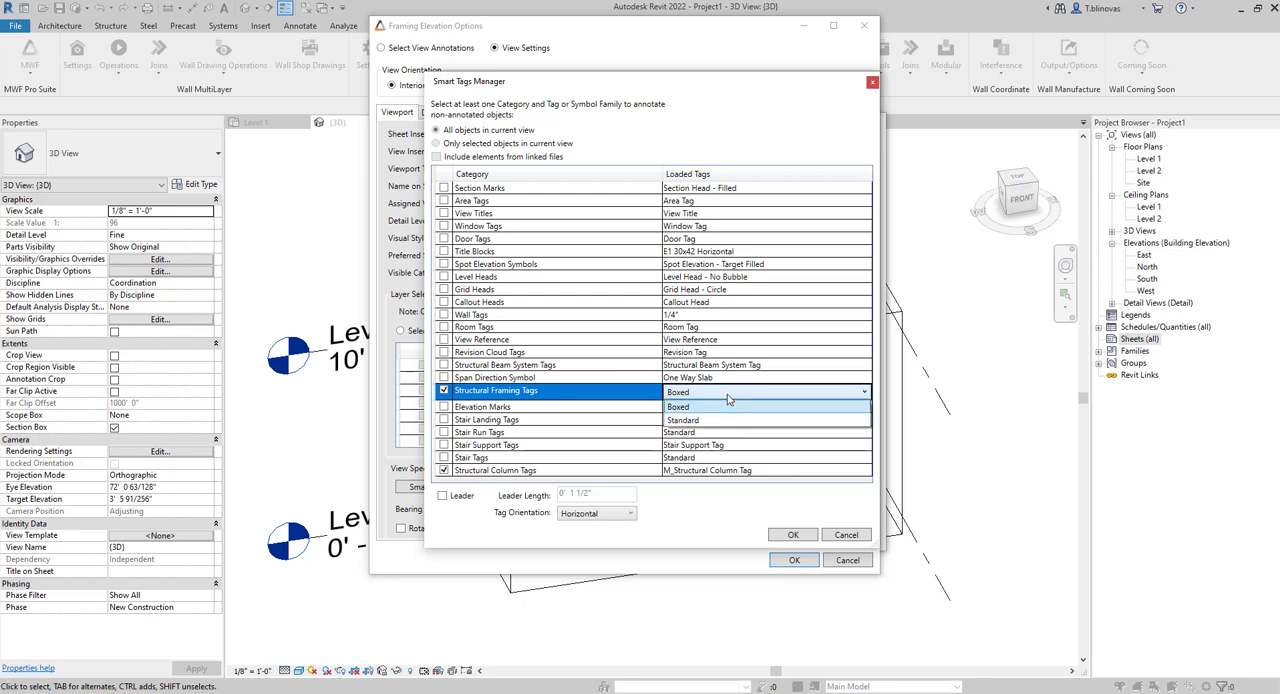
{"action": "left_click", "coordinate": [728, 406]}
{"action": "left_click", "coordinate": [838, 470]}
{"action": "left_click", "coordinate": [838, 469]}
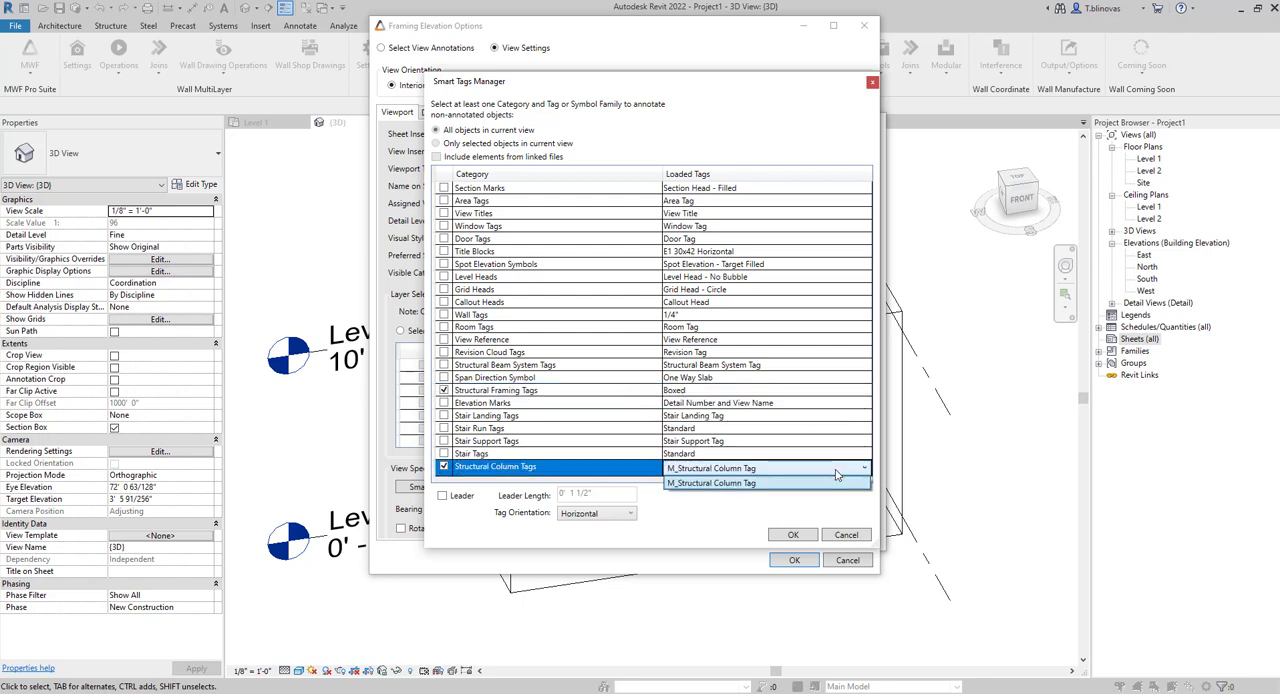
{"action": "left_click", "coordinate": [743, 470]}
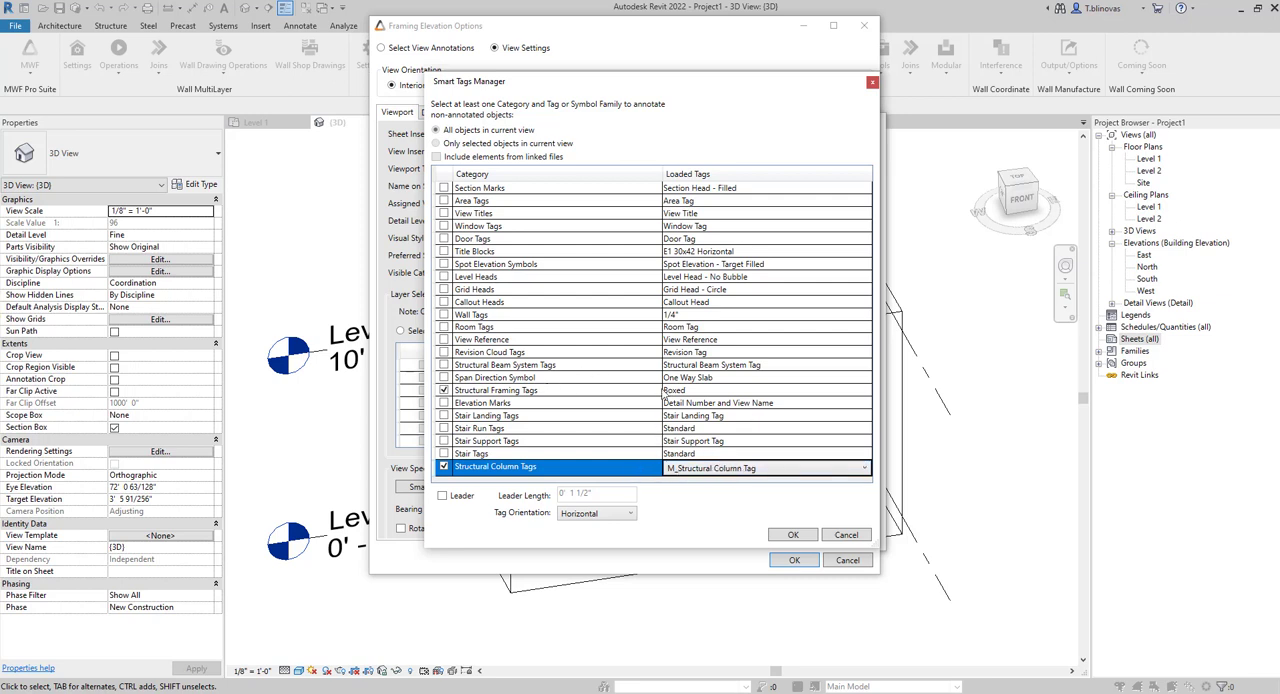
{"action": "left_click", "coordinate": [704, 393]}
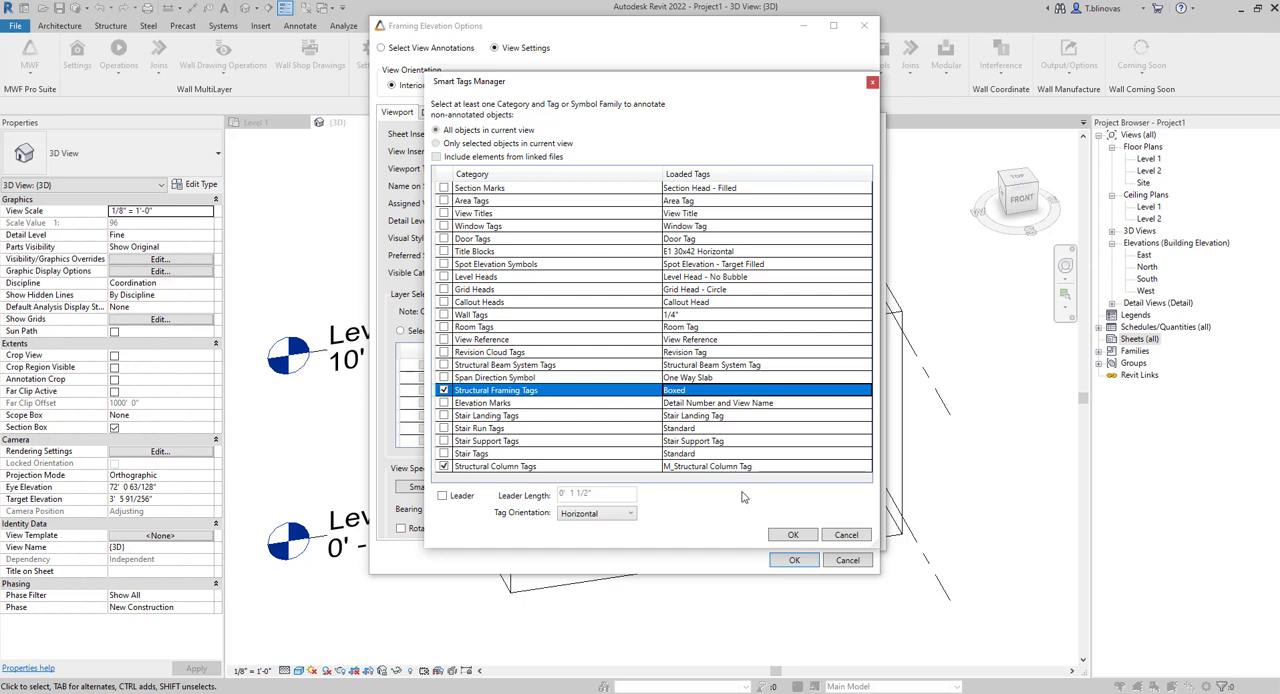
{"action": "left_click", "coordinate": [793, 536]}
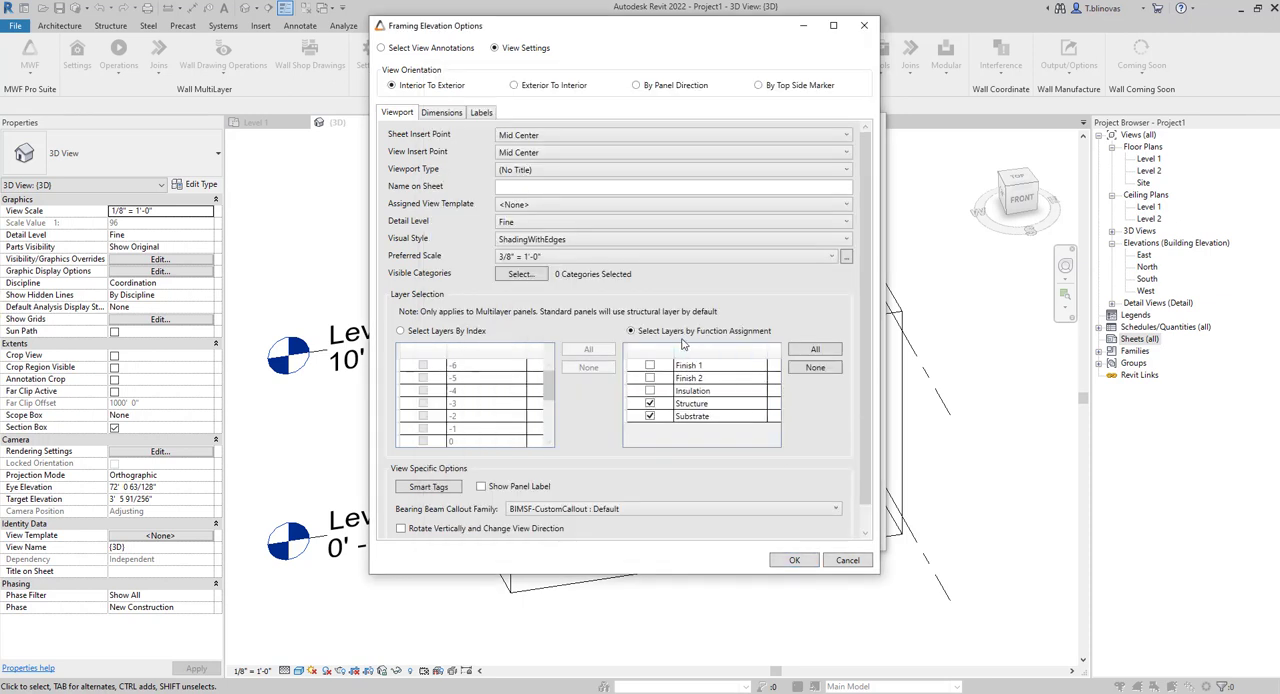
{"action": "left_click", "coordinate": [795, 560]}
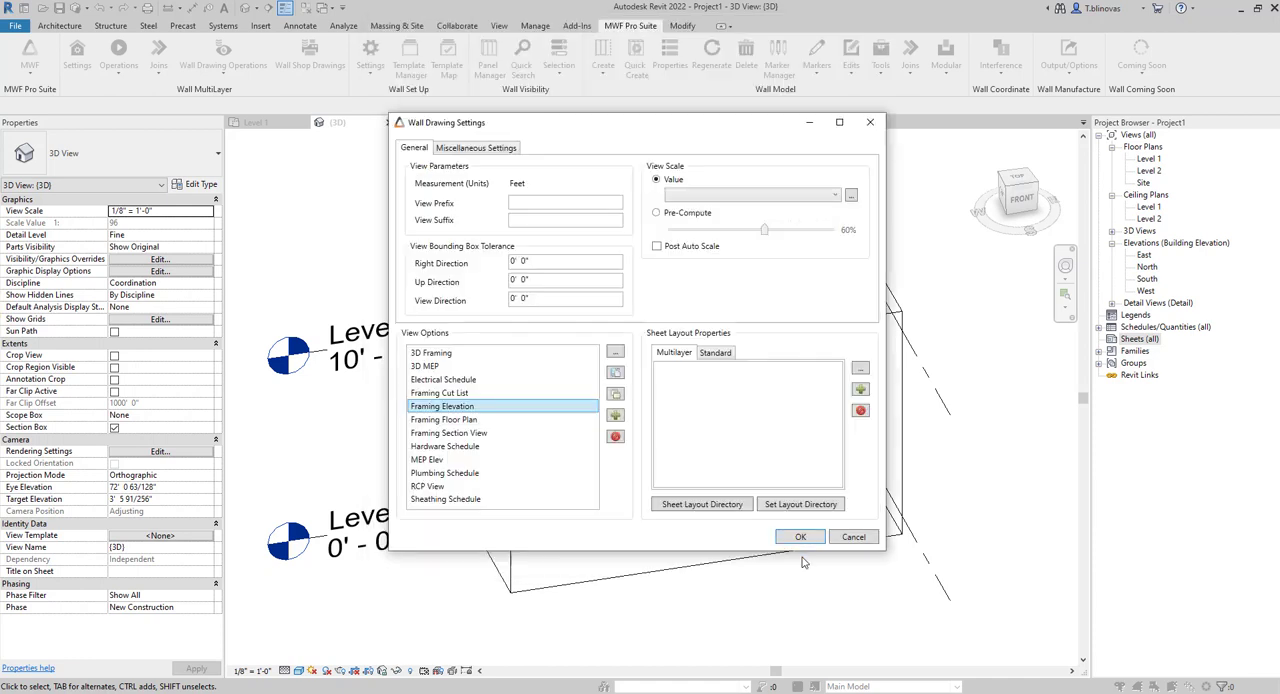
Examine the view assigned to each zone in the Standard Shop sheet layout properties and accept them.
{"action": "left_click", "coordinate": [716, 353]}
{"action": "double_click", "coordinate": [702, 378]}
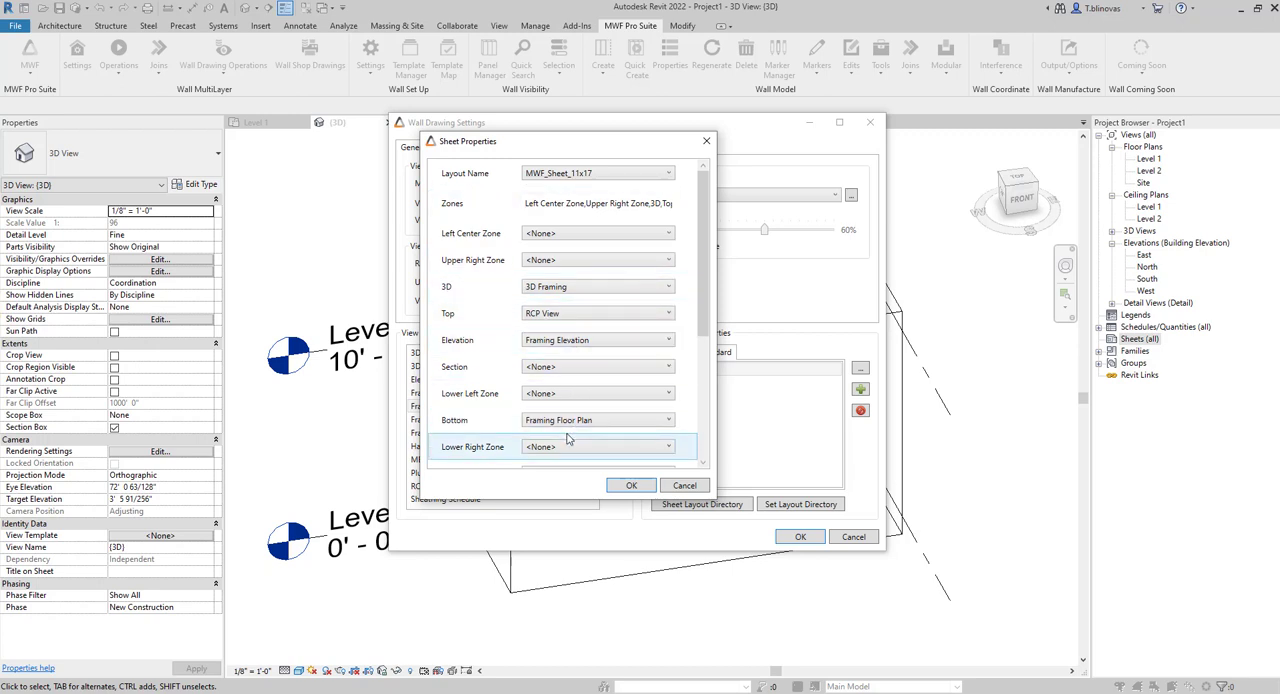
{"action": "scroll", "coordinate": [576, 428], "scroll_direction": "down", "scroll_amount": 5}
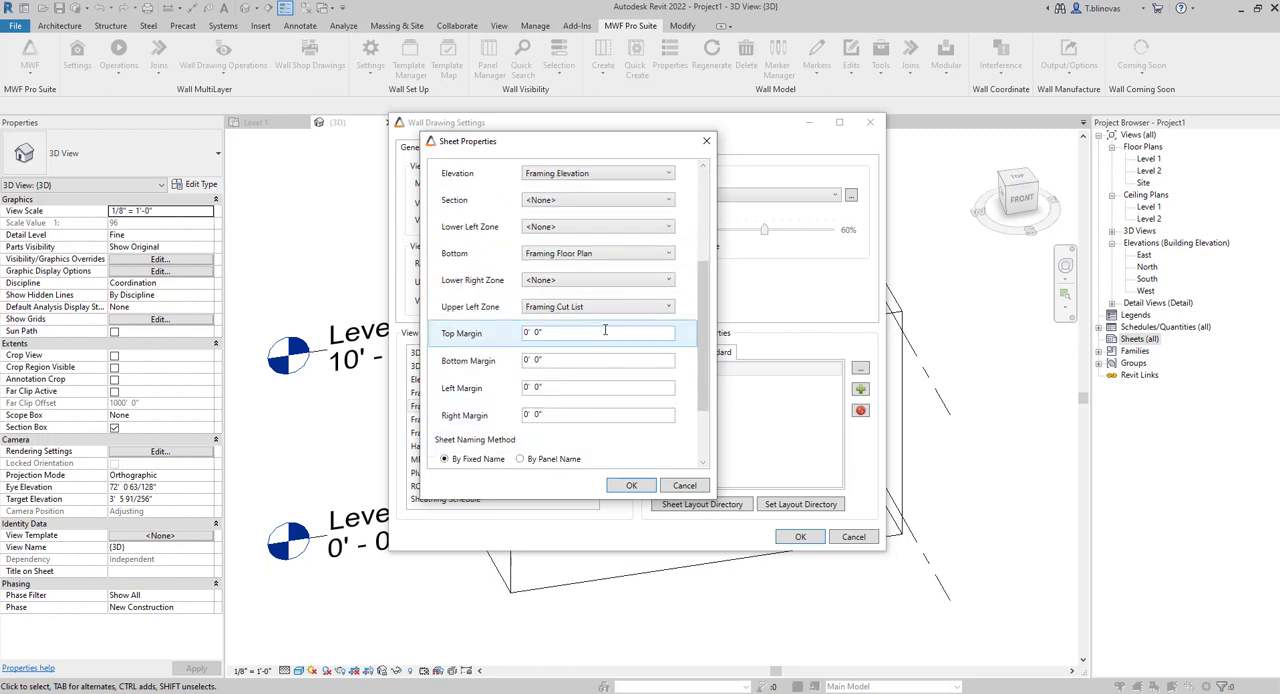
{"action": "left_click", "coordinate": [622, 488]}
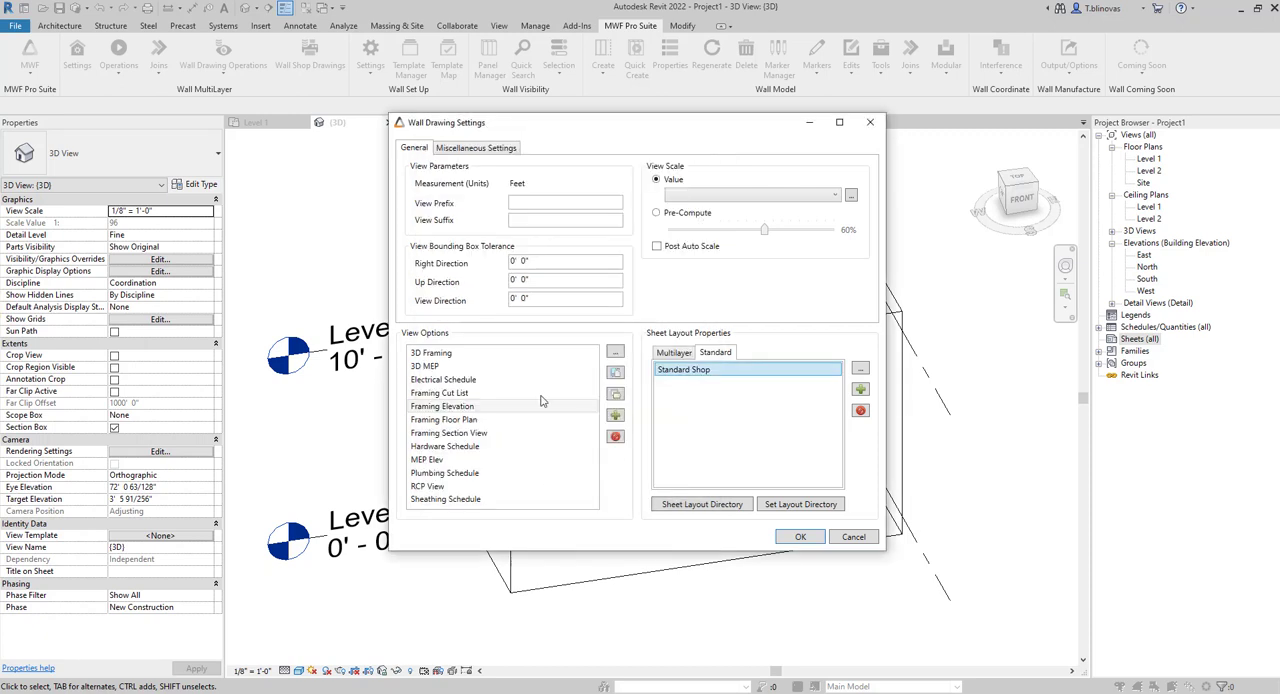
Examine the data fields of the Framing Cut List view options and accept them.
{"action": "double_click", "coordinate": [462, 403]}
{"action": "left_click_drag", "start_coordinate": [558, 142], "coordinate": [592, 74]}
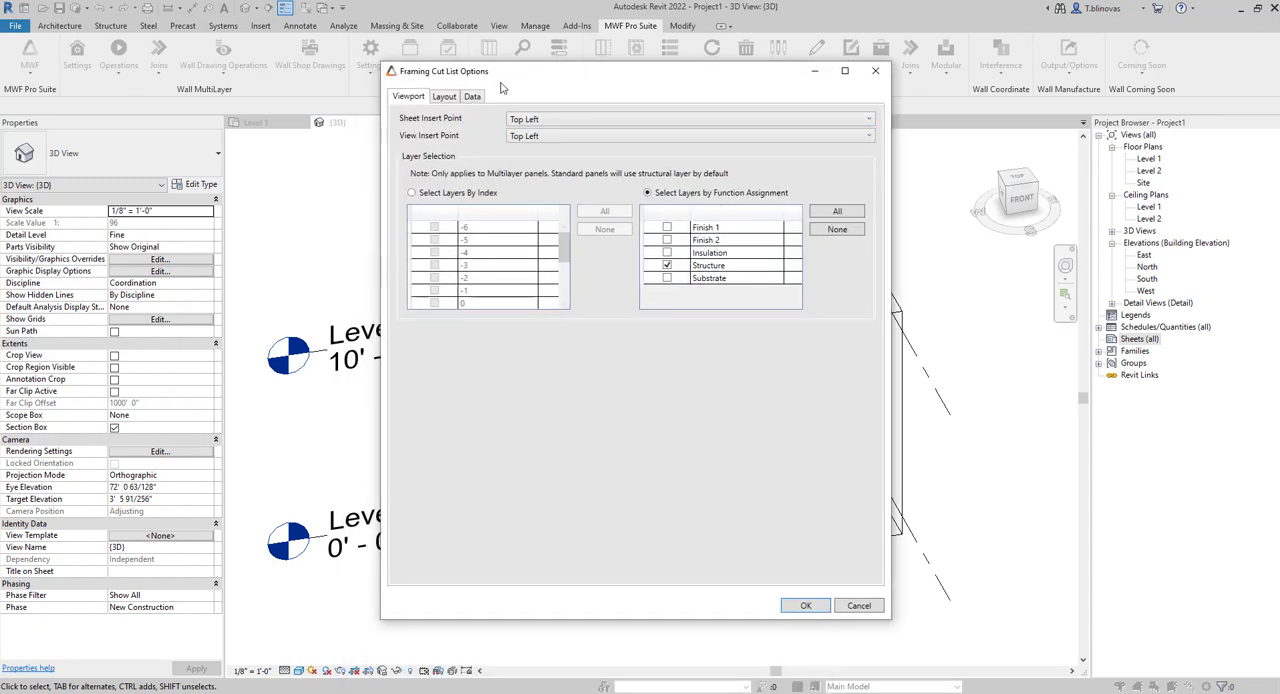
{"action": "left_click", "coordinate": [473, 98]}
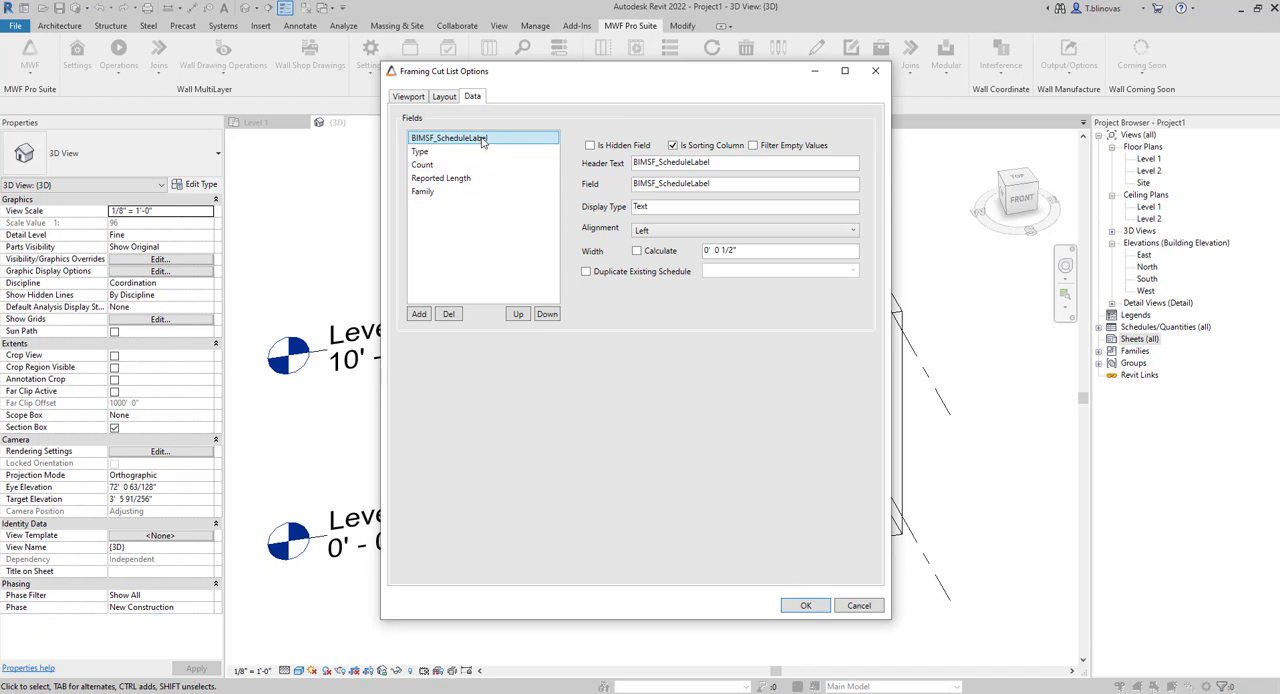
{"action": "left_click", "coordinate": [805, 605]}
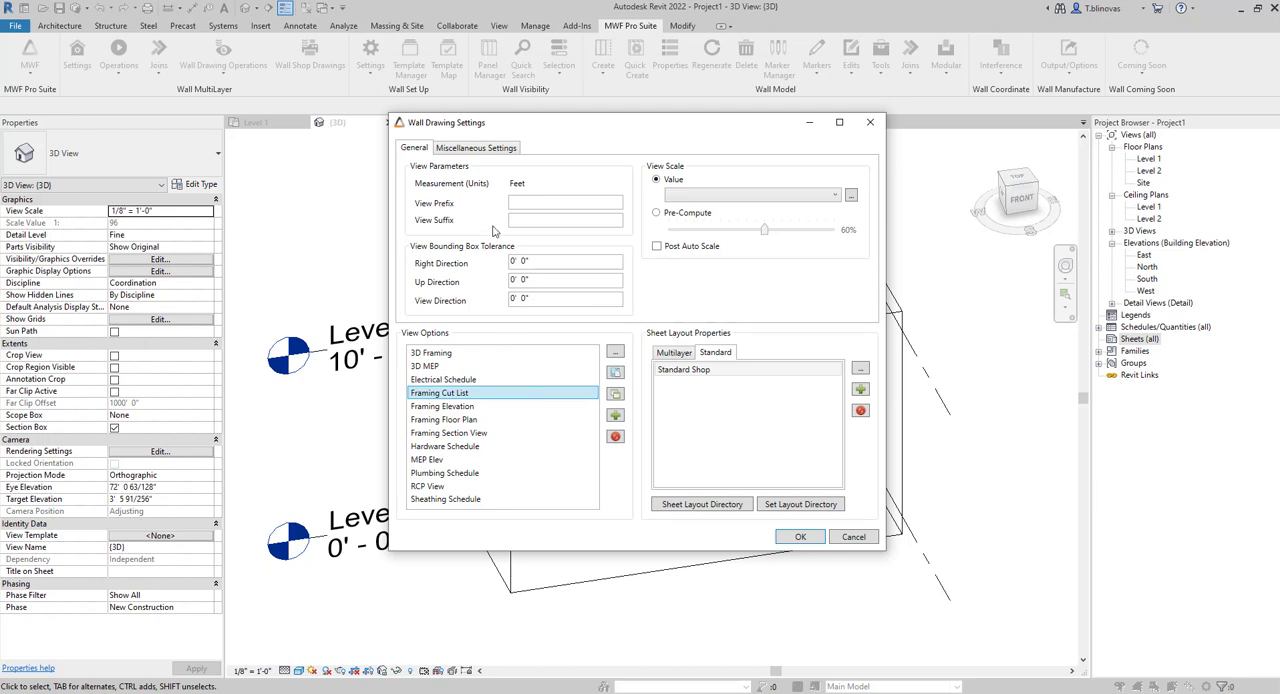
Check the distribution option in the miscellaneous settings, accept the Wall Drawing Settings and close the Wall Drawings Manager.
{"action": "left_click", "coordinate": [478, 148]}
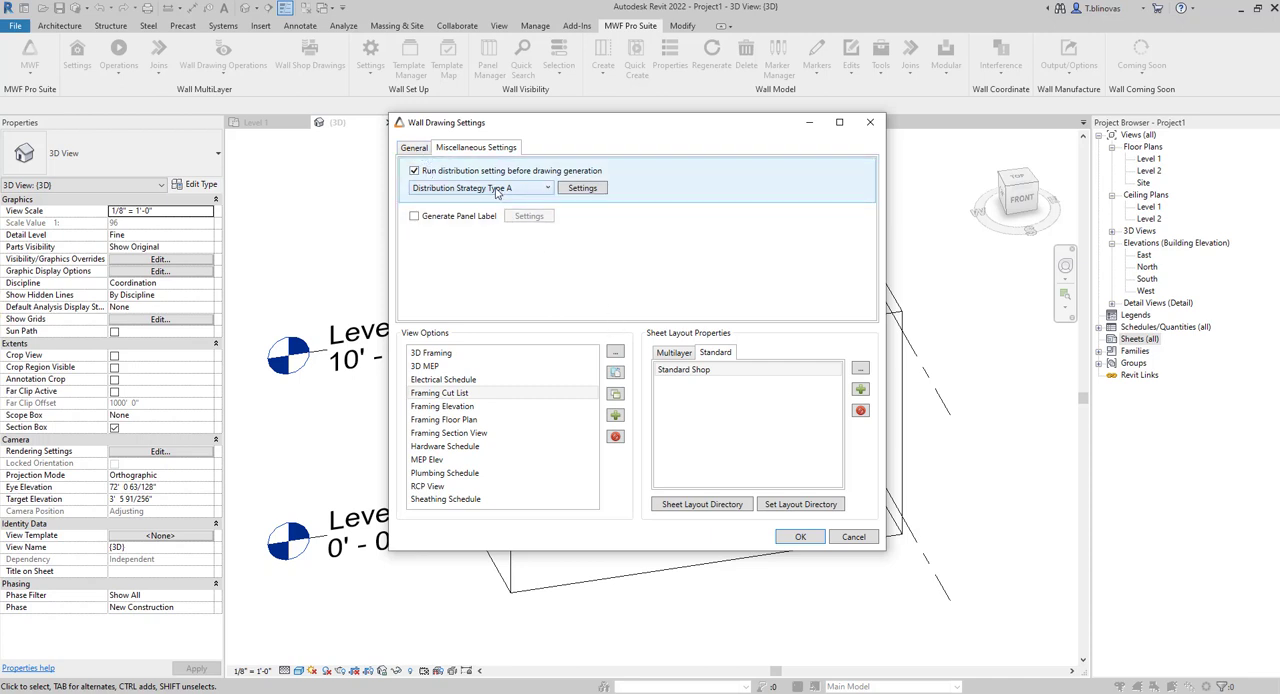
{"action": "left_click", "coordinate": [798, 538]}
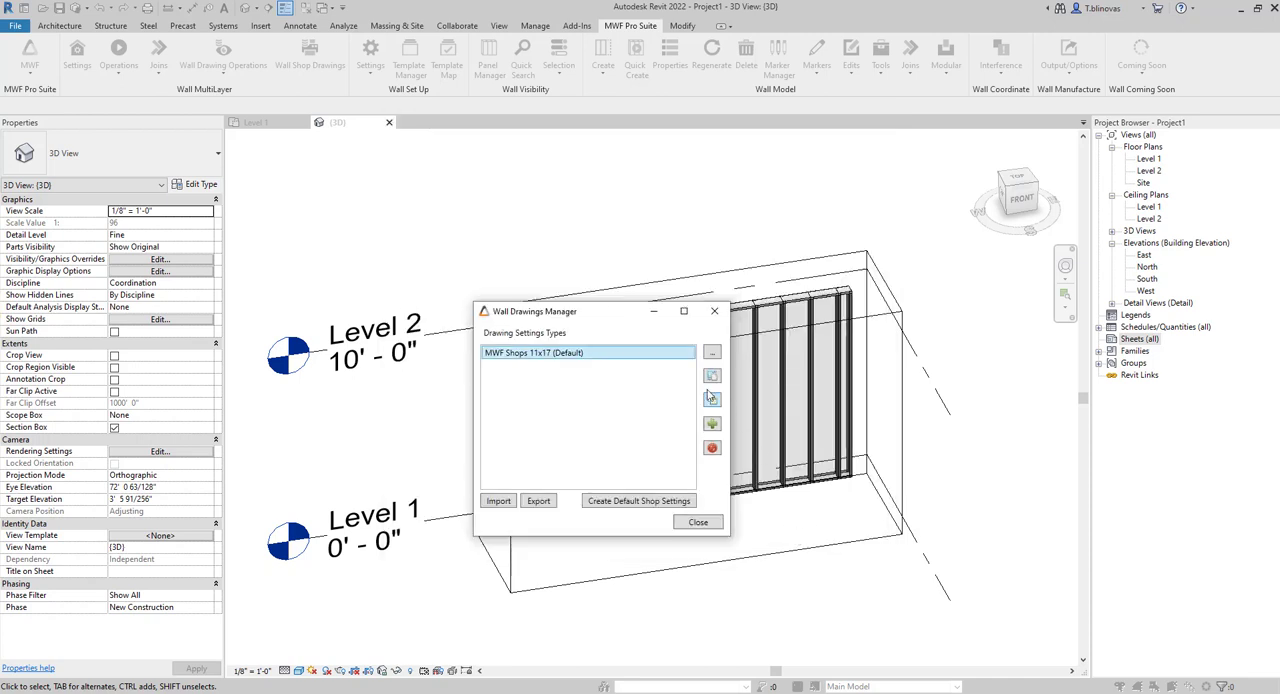
{"action": "left_click", "coordinate": [697, 521]}
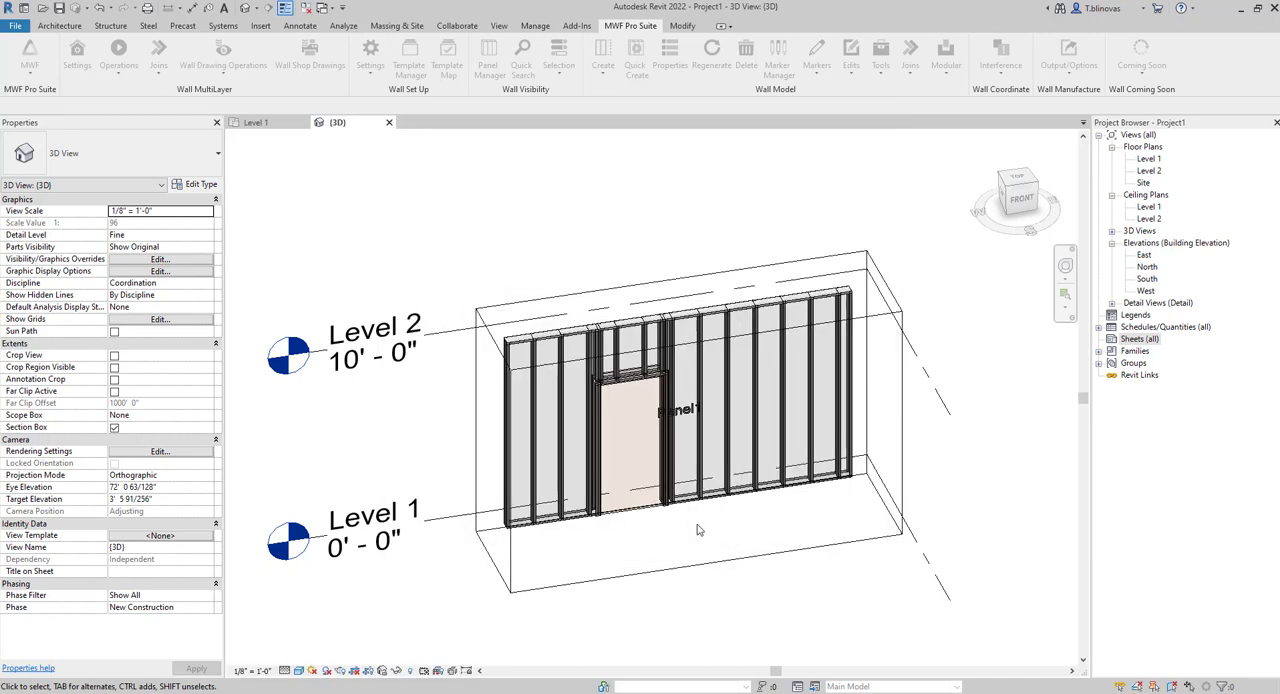
Create wall shop drawings for the panel of a selected stud using the MWF Shops 11x17 (Default) settings.
{"action": "left_click", "coordinate": [703, 375]}
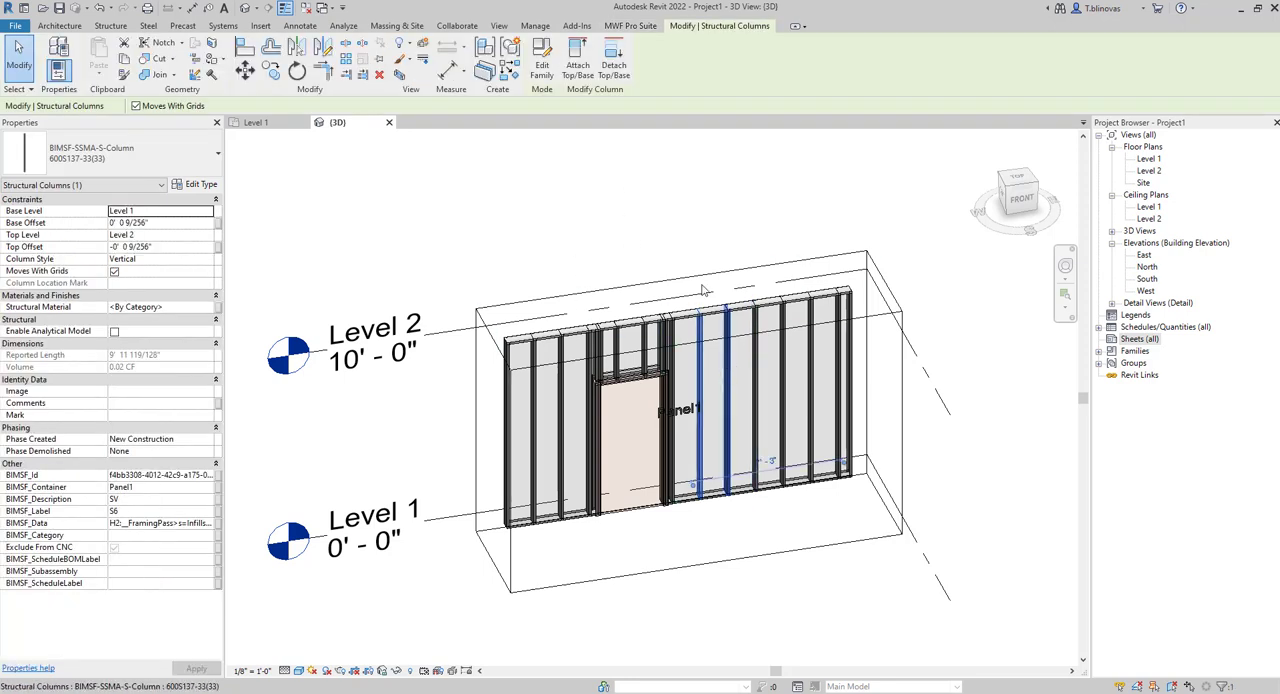
{"action": "left_click", "coordinate": [630, 25]}
{"action": "left_click", "coordinate": [310, 58]}
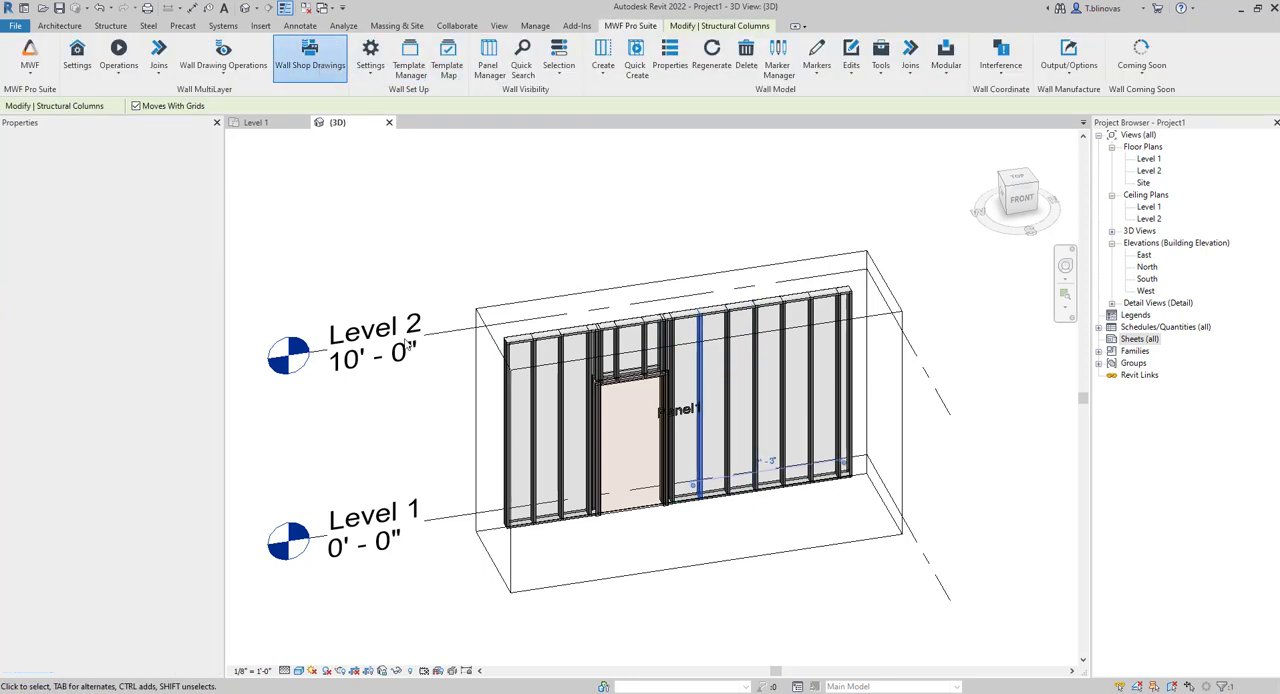
{"action": "left_click", "coordinate": [617, 421]}
{"action": "left_click", "coordinate": [594, 432]}
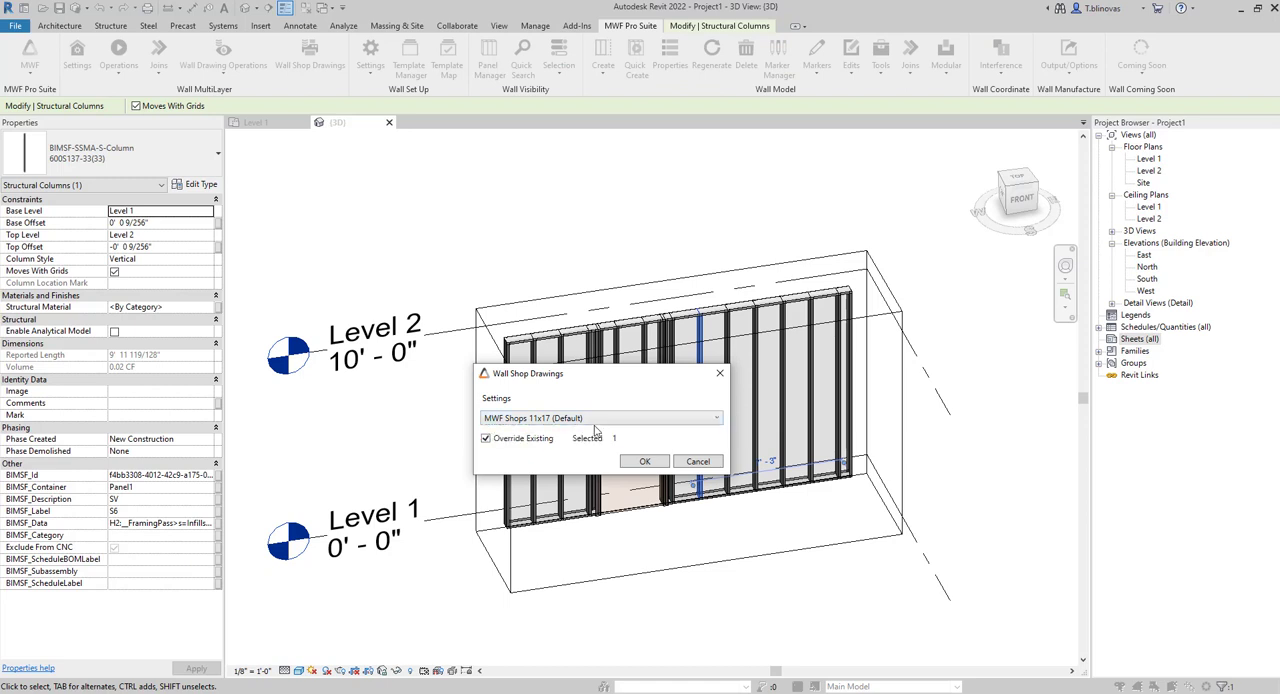
{"action": "left_click", "coordinate": [646, 461]}
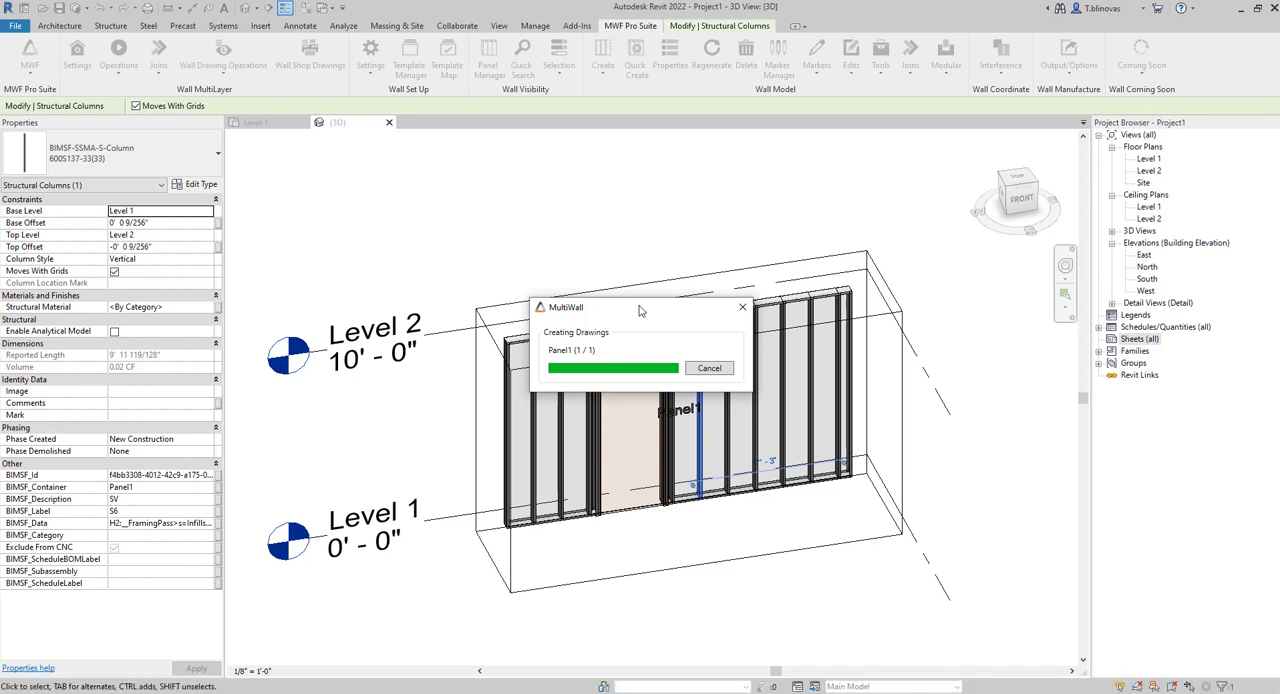
Open the Panel1 sheet and inspect the framing tags on its elevation.
{"action": "left_click", "coordinate": [1099, 340]}
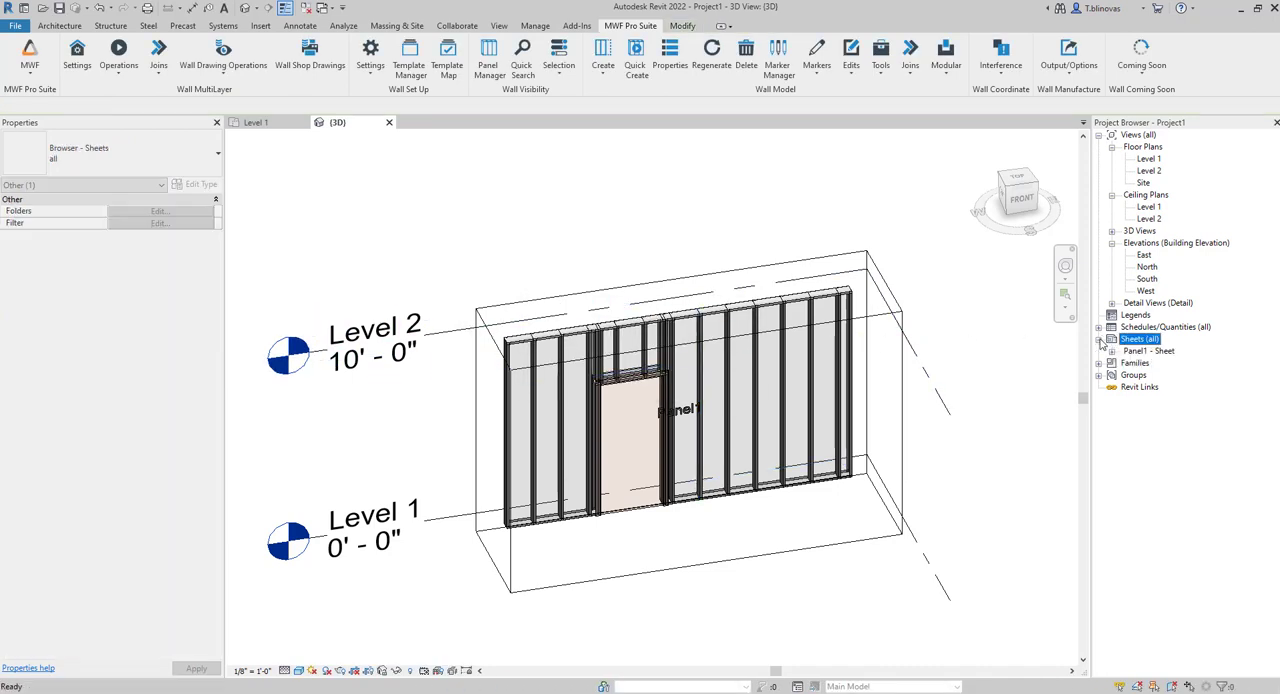
{"action": "double_click", "coordinate": [1150, 351]}
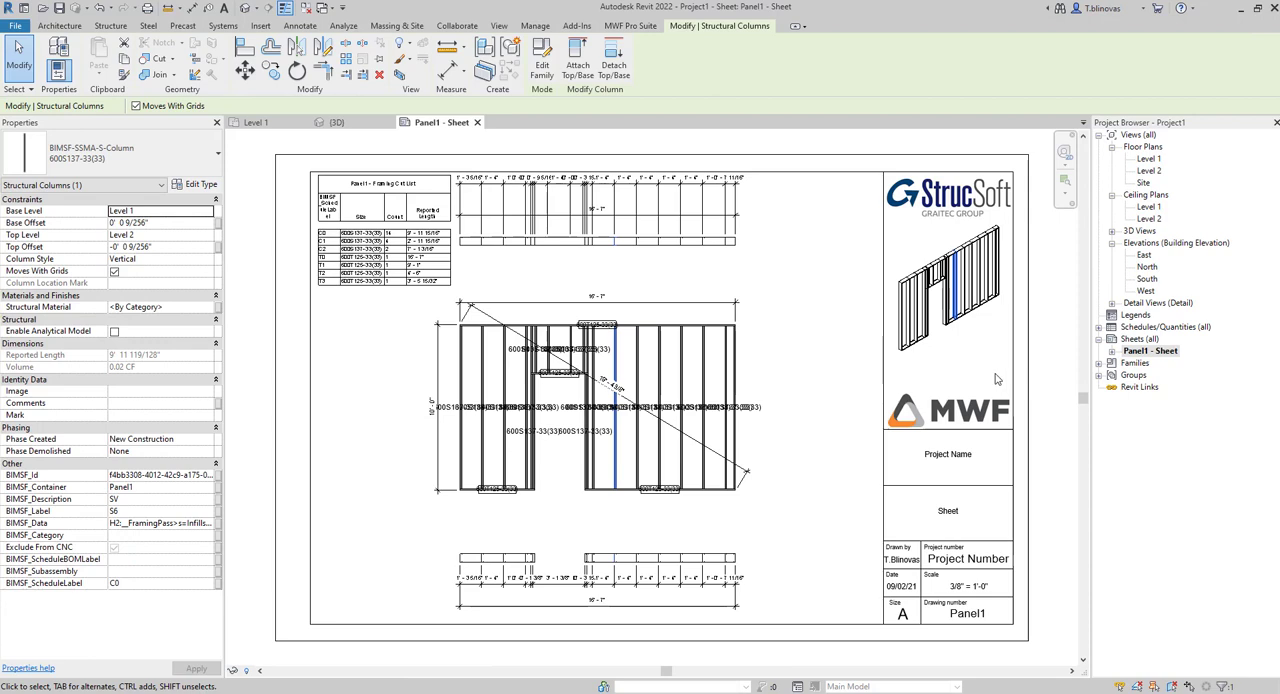
{"action": "scroll", "coordinate": [480, 441], "scroll_direction": "up", "scroll_amount": 5}
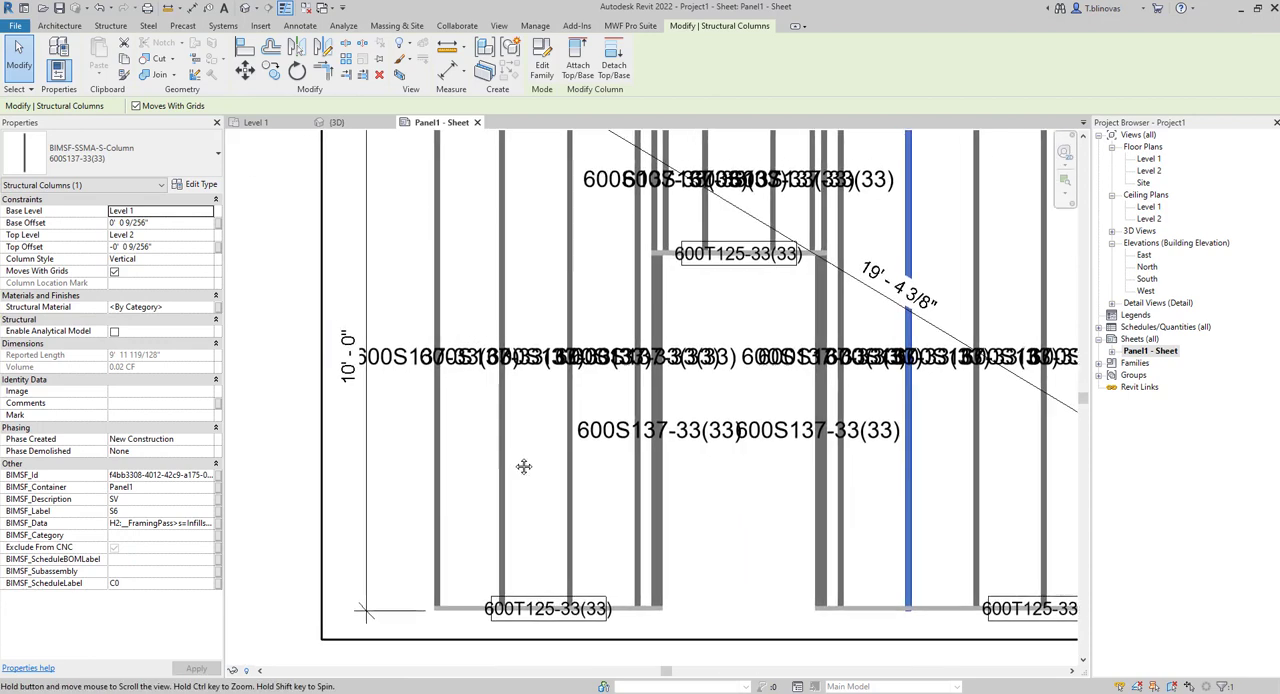
Move the first stud's structural column tag in the framing elevation below the row of overlapping tags.
{"action": "left_click", "coordinate": [452, 392]}
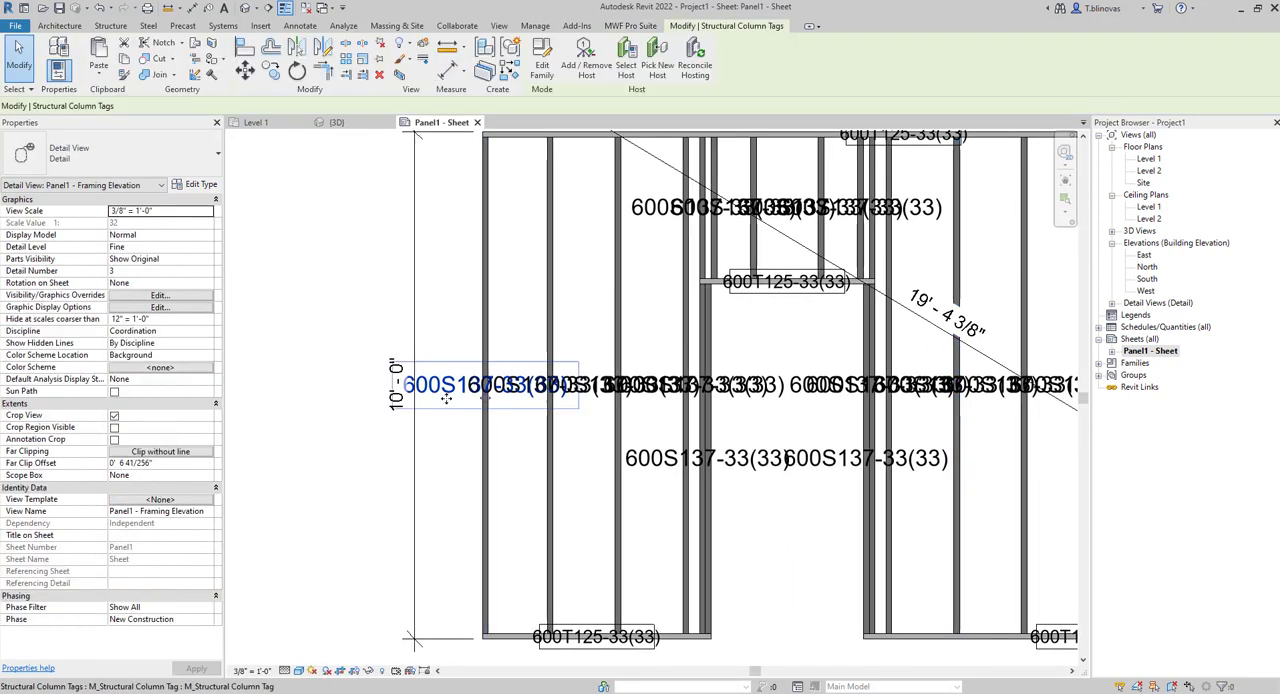
{"action": "left_click_drag", "start_coordinate": [490, 404], "coordinate": [490, 456]}
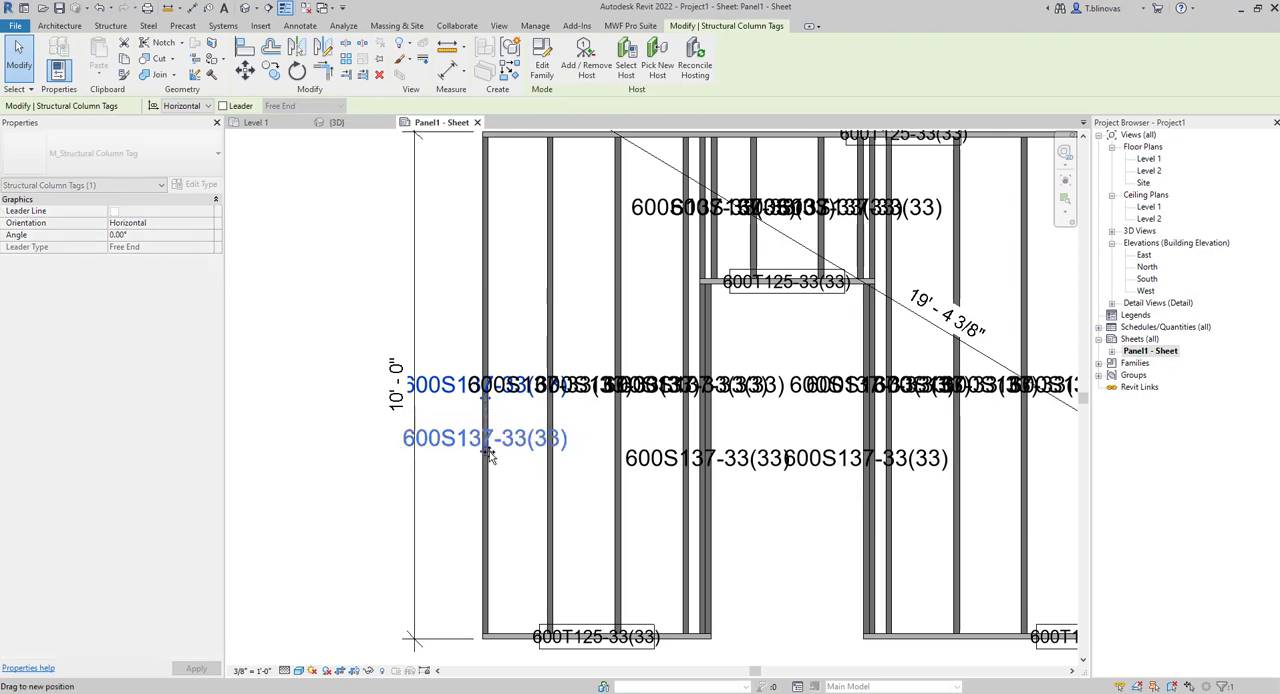
{"action": "scroll", "coordinate": [460, 440], "scroll_direction": "up", "scroll_amount": 2}
{"action": "scroll", "coordinate": [441, 436], "scroll_direction": "up", "scroll_amount": 2}
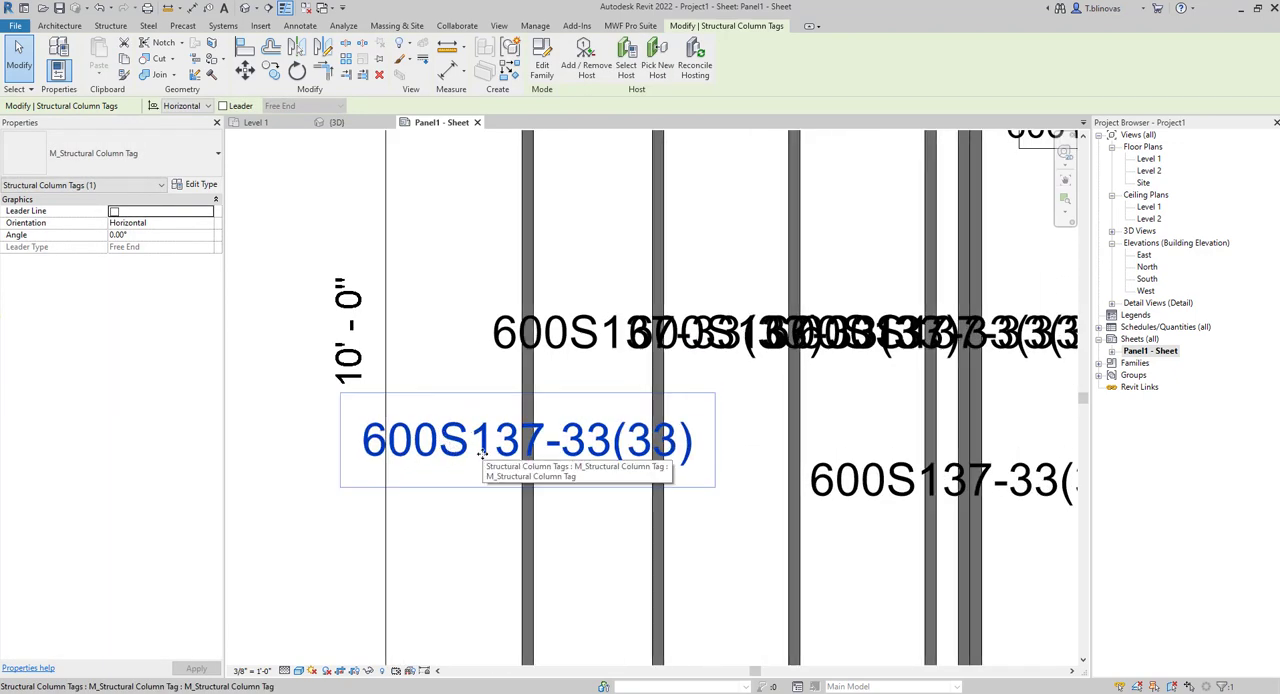
{"action": "scroll", "coordinate": [470, 425], "scroll_direction": "down", "scroll_amount": 4}
{"action": "scroll", "coordinate": [481, 437], "scroll_direction": "up", "scroll_amount": 3}
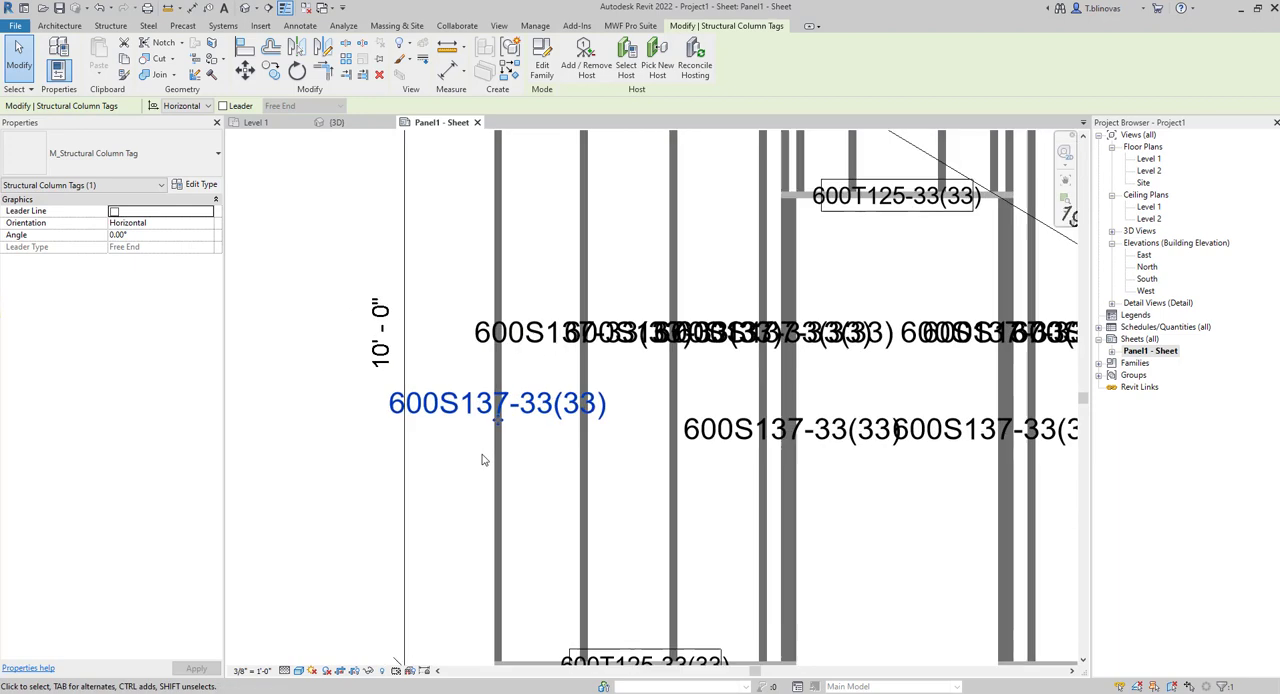
Open the M_Structural Column Tag family for editing and look through the parameters available for its label.
{"action": "double_click", "coordinate": [458, 410]}
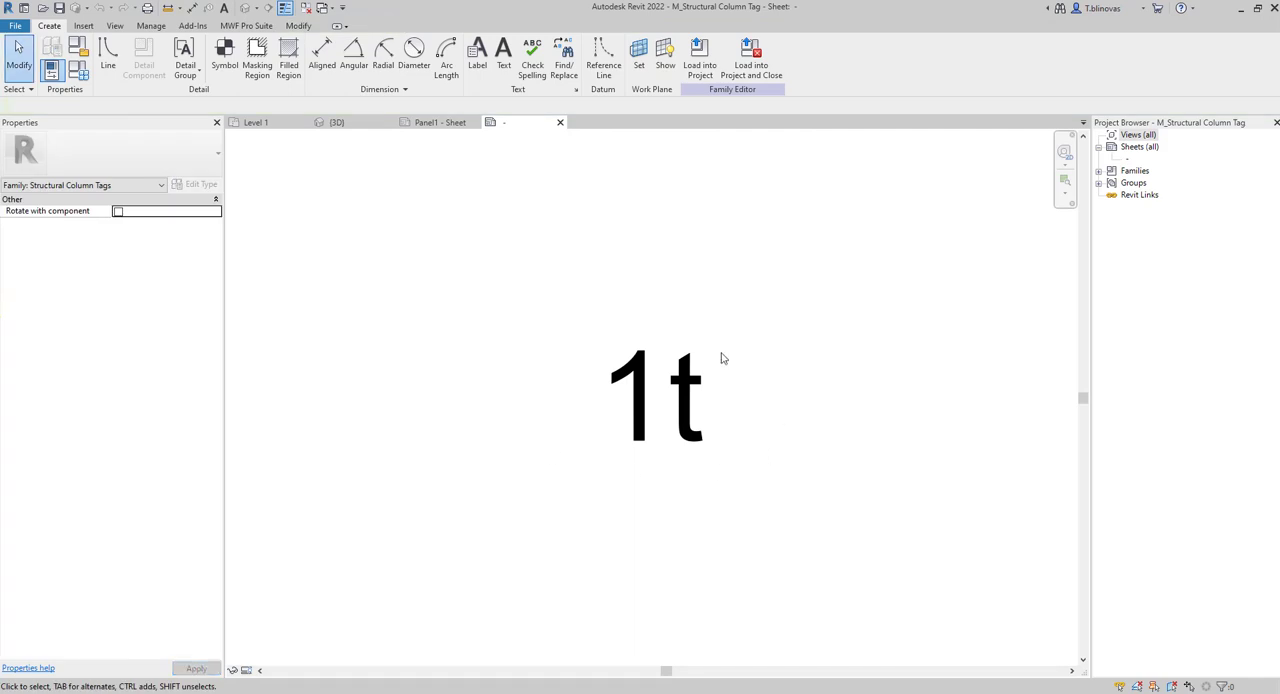
{"action": "left_click", "coordinate": [657, 413]}
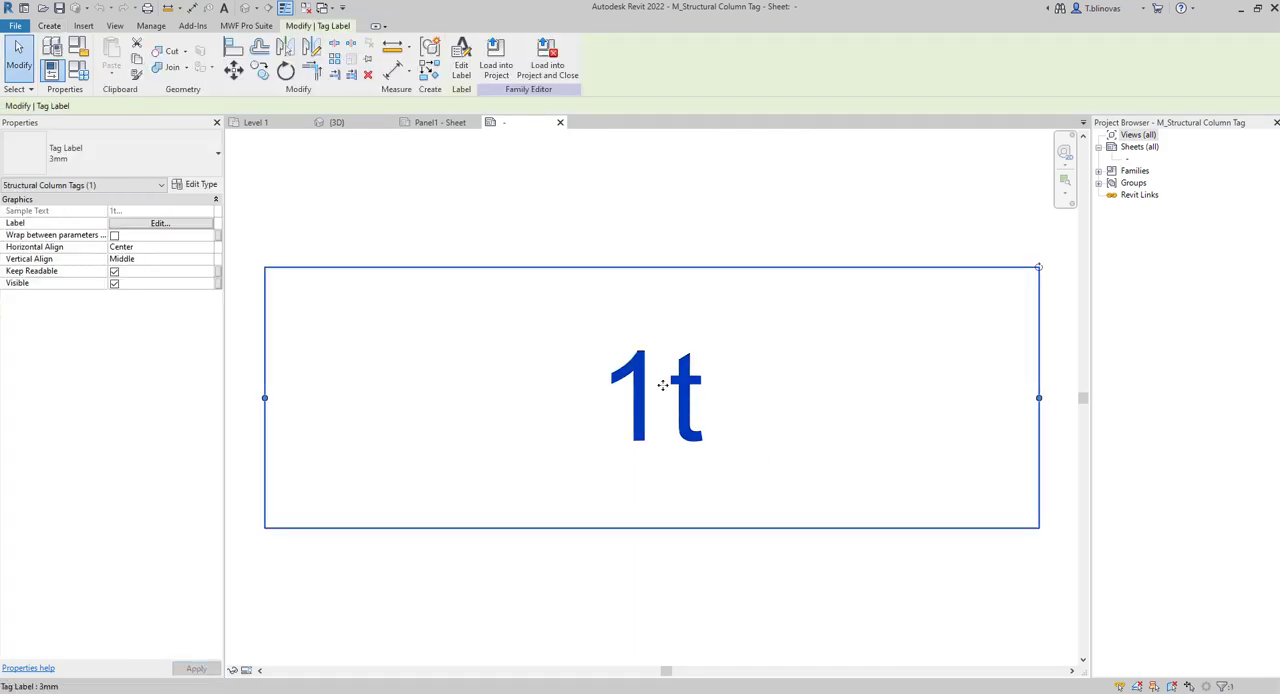
{"action": "scroll", "coordinate": [679, 380], "scroll_direction": "down", "scroll_amount": 4}
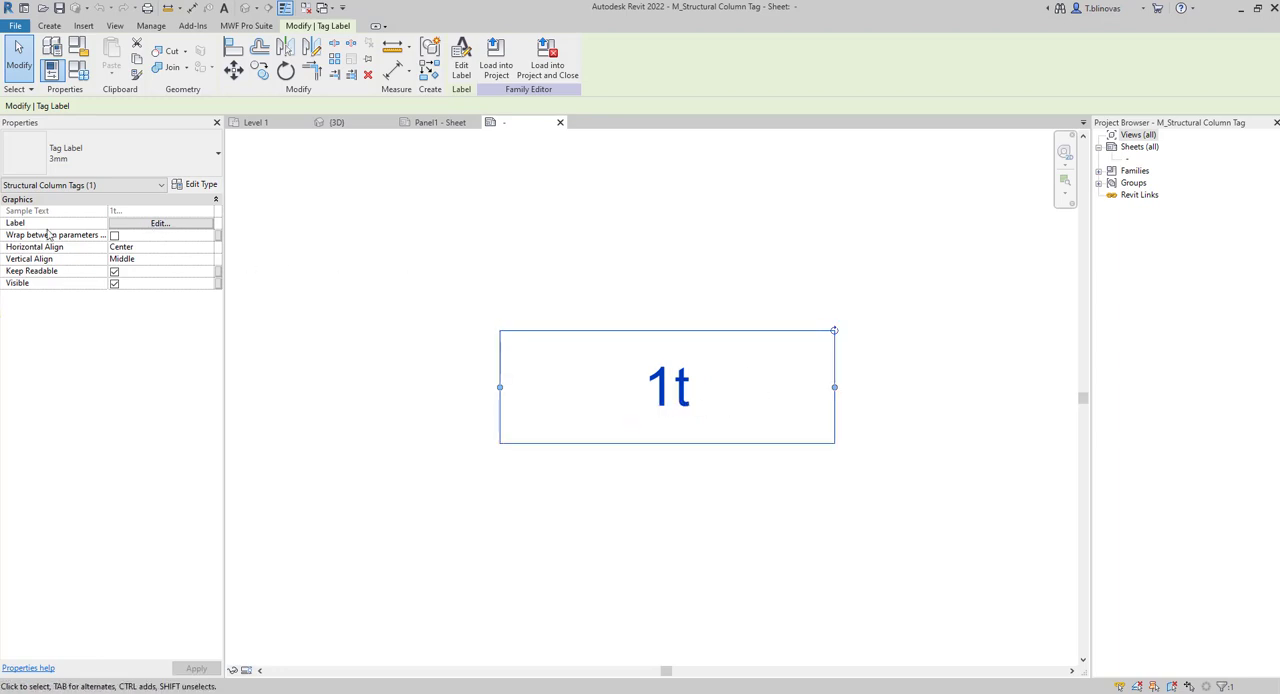
{"action": "left_click", "coordinate": [160, 223]}
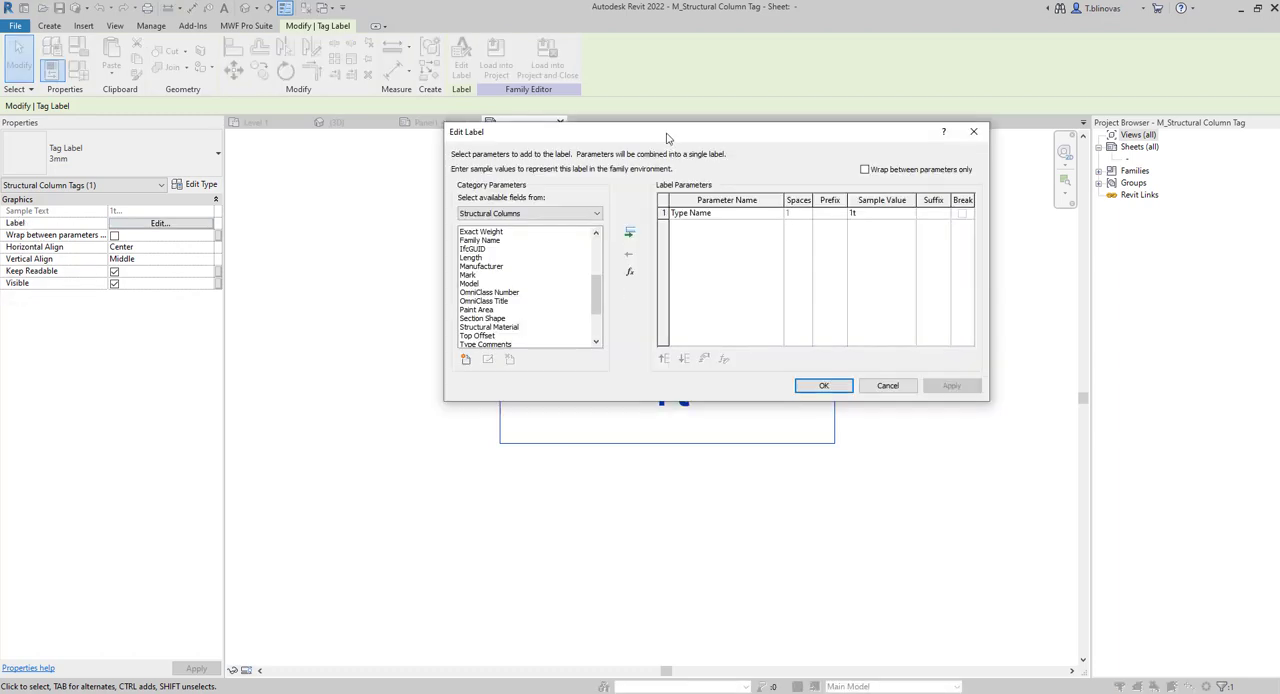
{"action": "left_click_drag", "start_coordinate": [681, 141], "coordinate": [529, 331]}
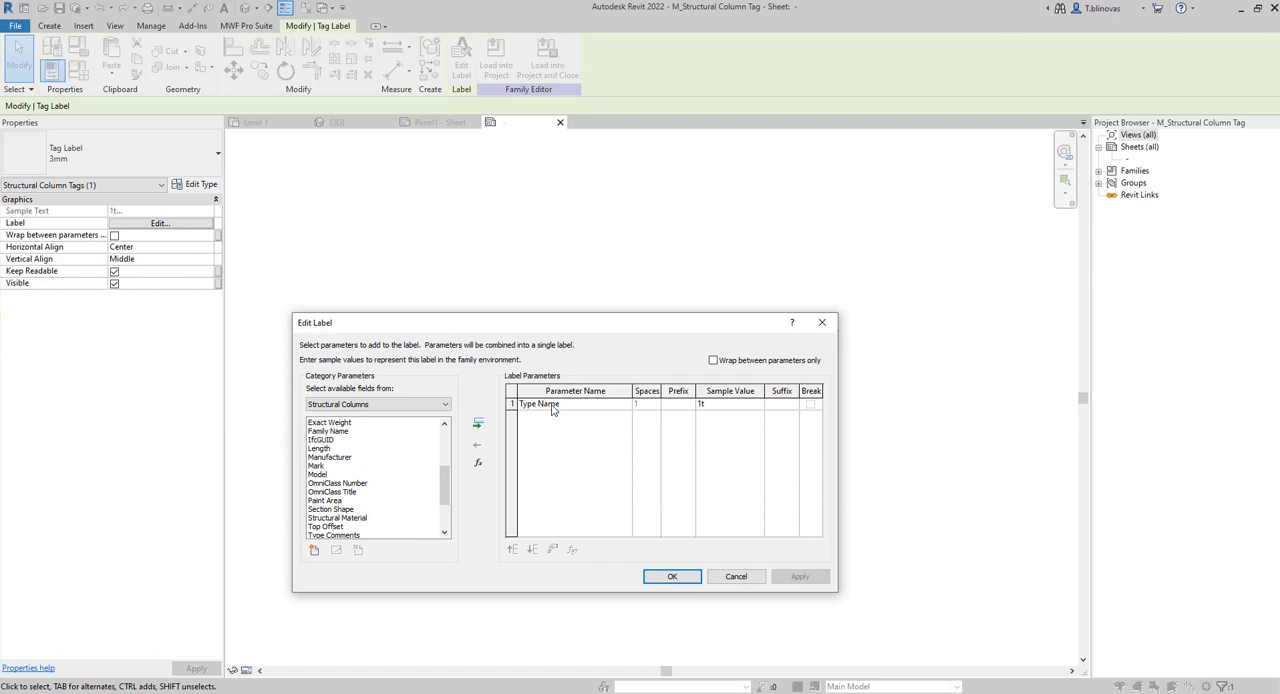
{"action": "left_click_drag", "start_coordinate": [566, 330], "coordinate": [619, 256]}
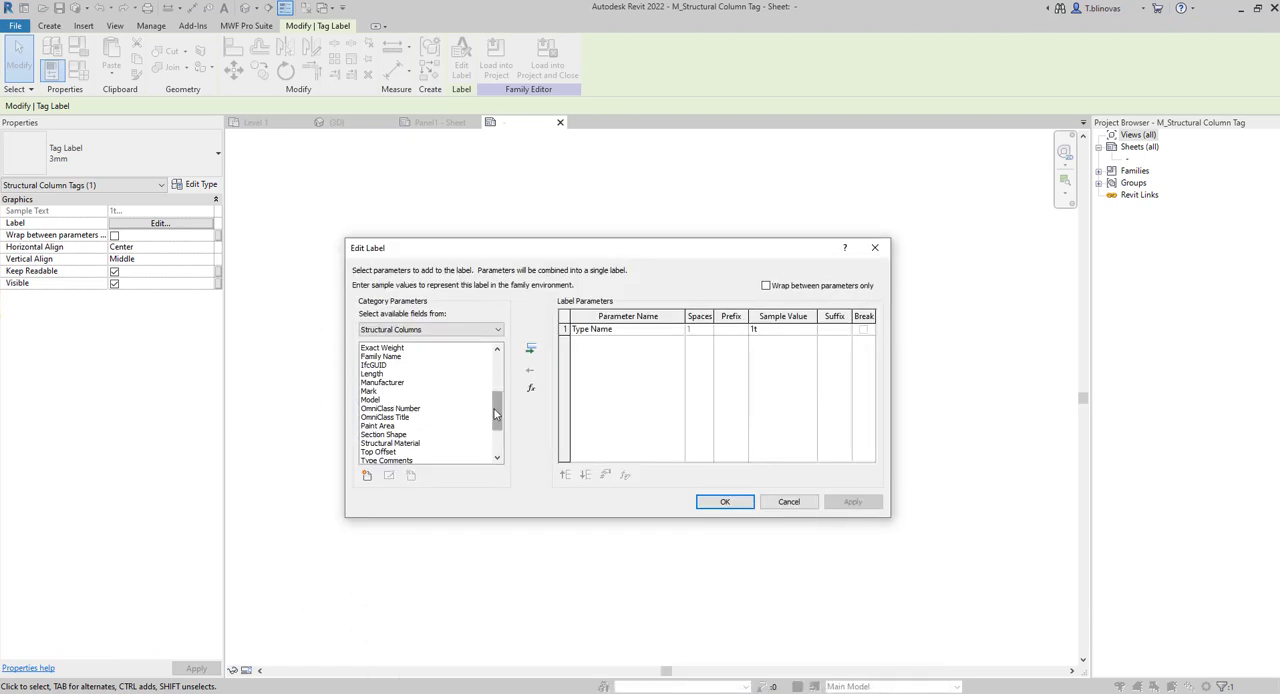
{"action": "mouse_move", "coordinate": [497, 414]}
{"action": "left_mouse_down"}
{"action": "mouse_move", "coordinate": [497, 442]}
{"action": "mouse_move", "coordinate": [505, 373]}
{"action": "mouse_move", "coordinate": [497, 414]}
{"action": "left_mouse_up"}
{"action": "left_click", "coordinate": [380, 452]}
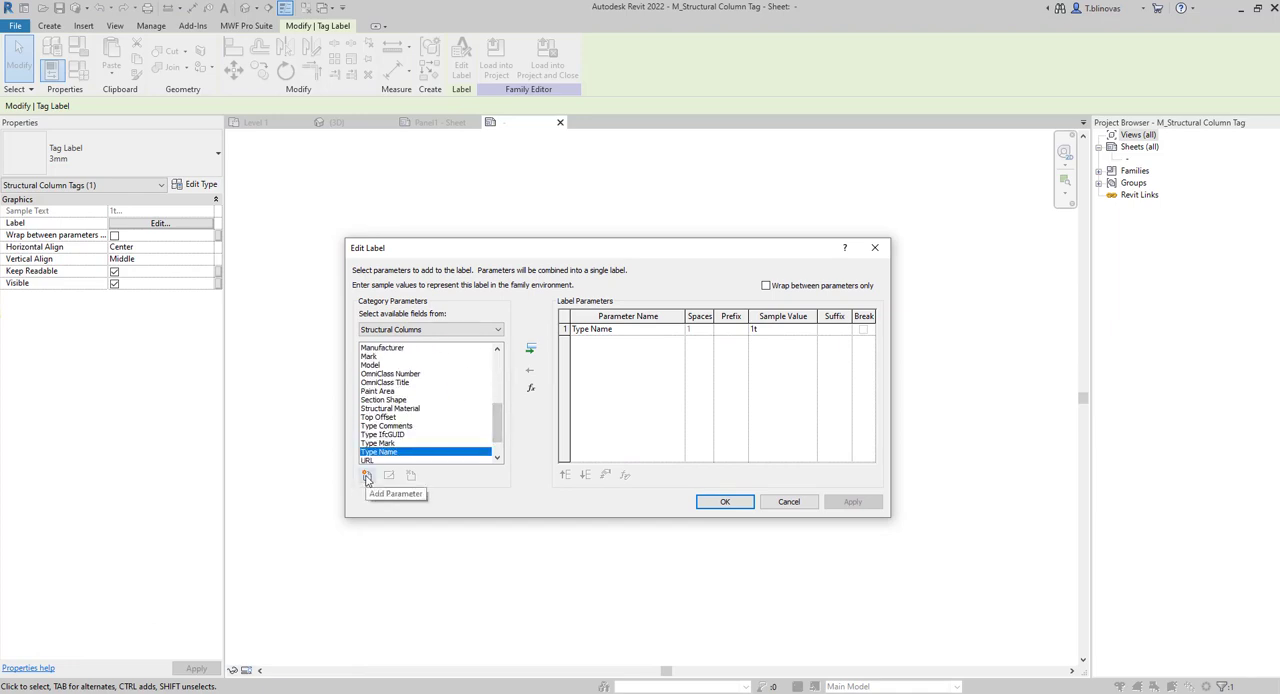
Start adding a shared parameter to the tag label and look through the parameter groups and the BimSf list.
{"action": "left_click", "coordinate": [367, 476]}
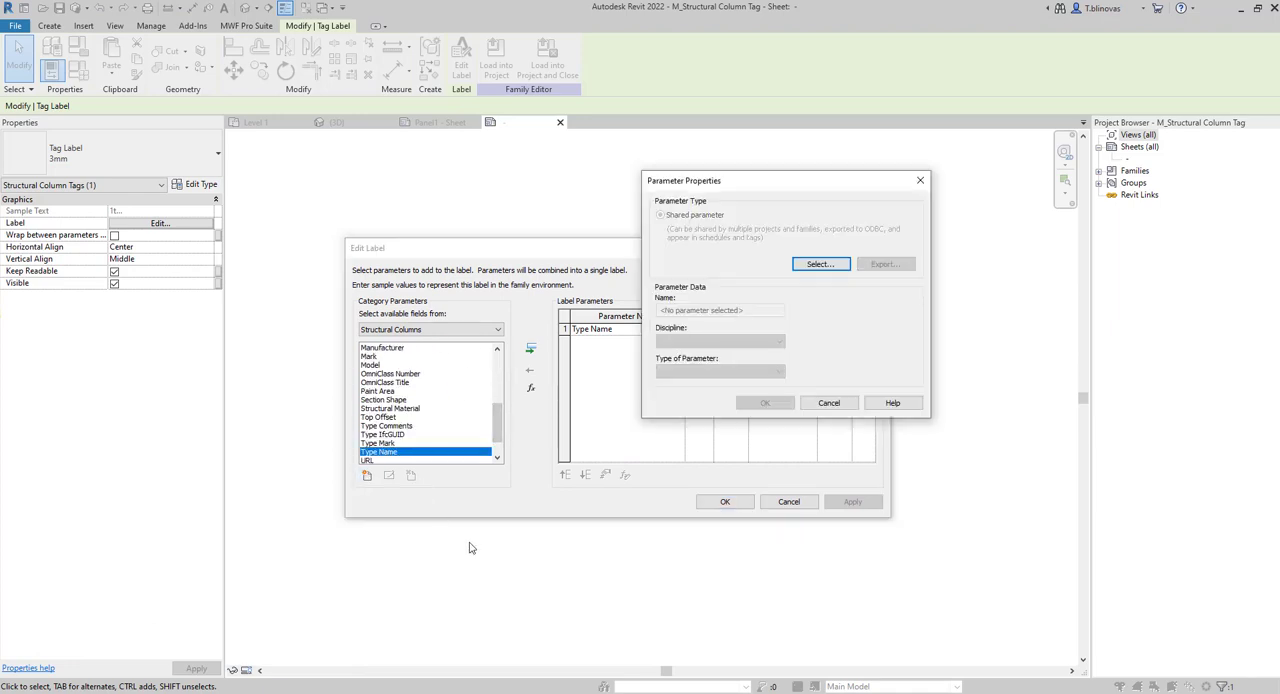
{"action": "left_click", "coordinate": [729, 295]}
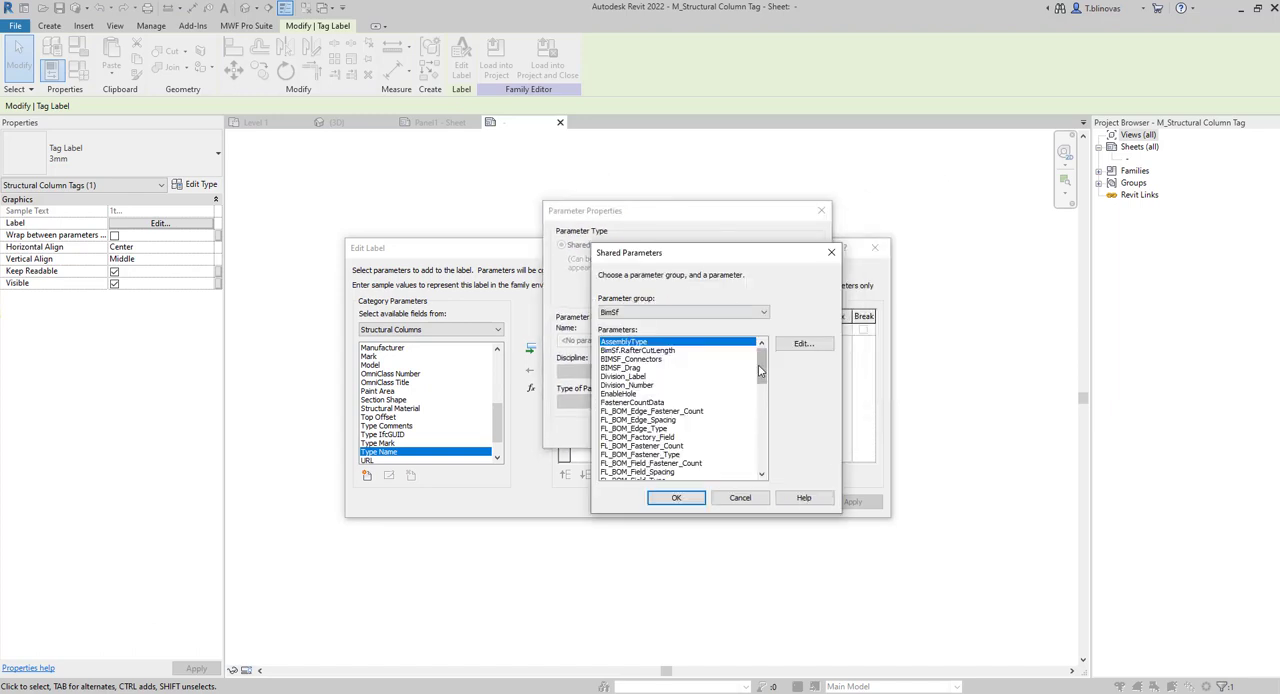
{"action": "mouse_move", "coordinate": [762, 368]}
{"action": "left_mouse_down"}
{"action": "mouse_move", "coordinate": [768, 473]}
{"action": "mouse_move", "coordinate": [764, 360]}
{"action": "left_mouse_up"}
{"action": "left_click", "coordinate": [751, 316]}
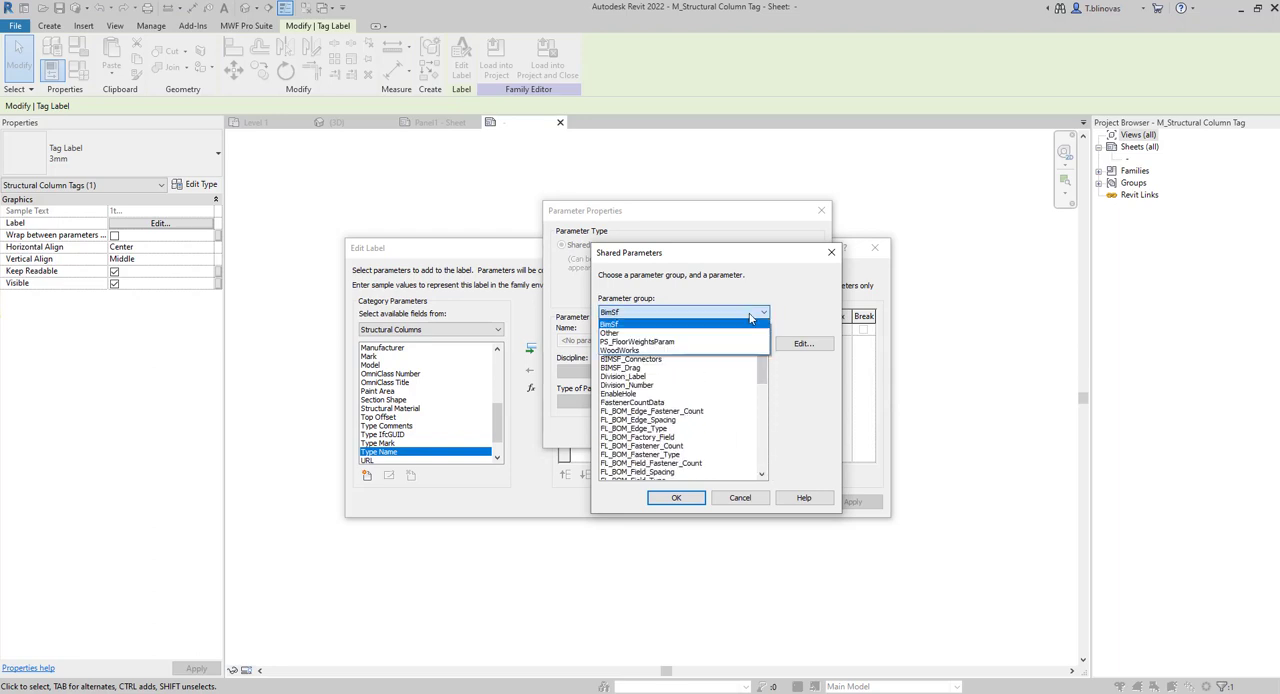
{"action": "left_click", "coordinate": [751, 316]}
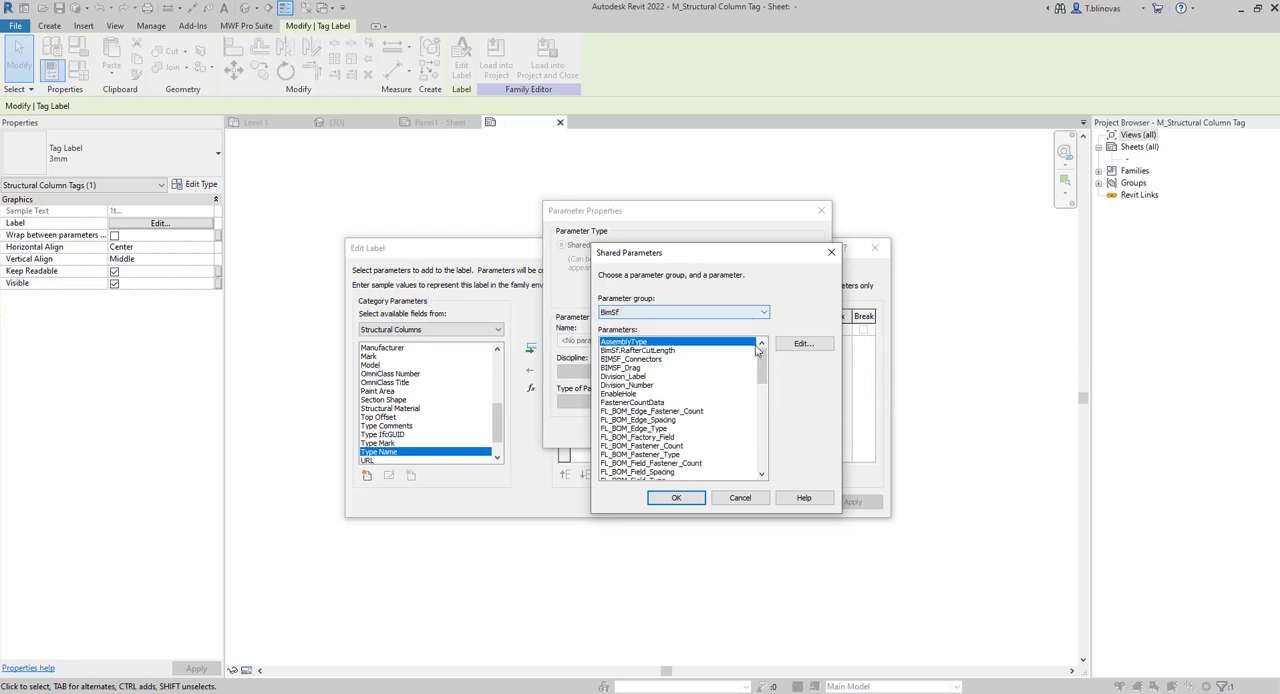
{"action": "mouse_move", "coordinate": [762, 372]}
{"action": "left_mouse_down"}
{"action": "mouse_move", "coordinate": [762, 470]}
{"action": "mouse_move", "coordinate": [762, 366]}
{"action": "left_mouse_up"}
Open the shared parameter file settings and examine the path of the currently loaded parameter file.
{"action": "left_click", "coordinate": [803, 344]}
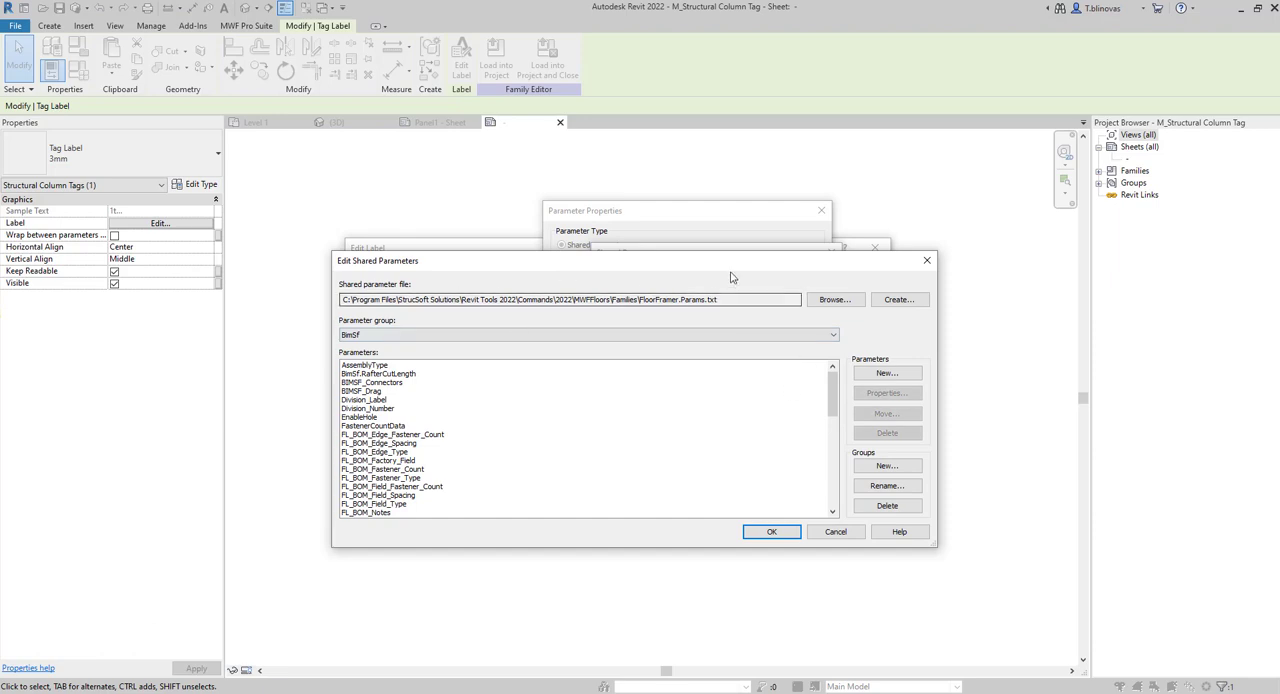
{"action": "left_click_drag", "start_coordinate": [730, 277], "coordinate": [740, 247]}
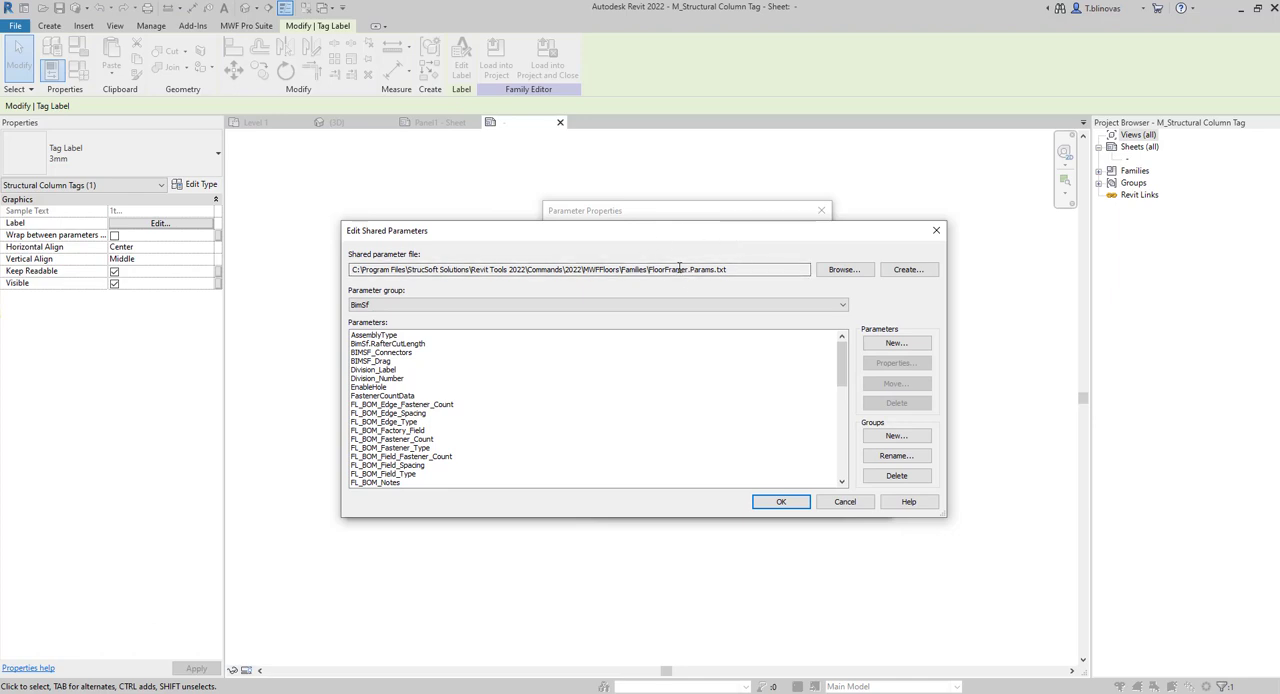
{"action": "left_click_drag", "start_coordinate": [718, 240], "coordinate": [612, 287]}
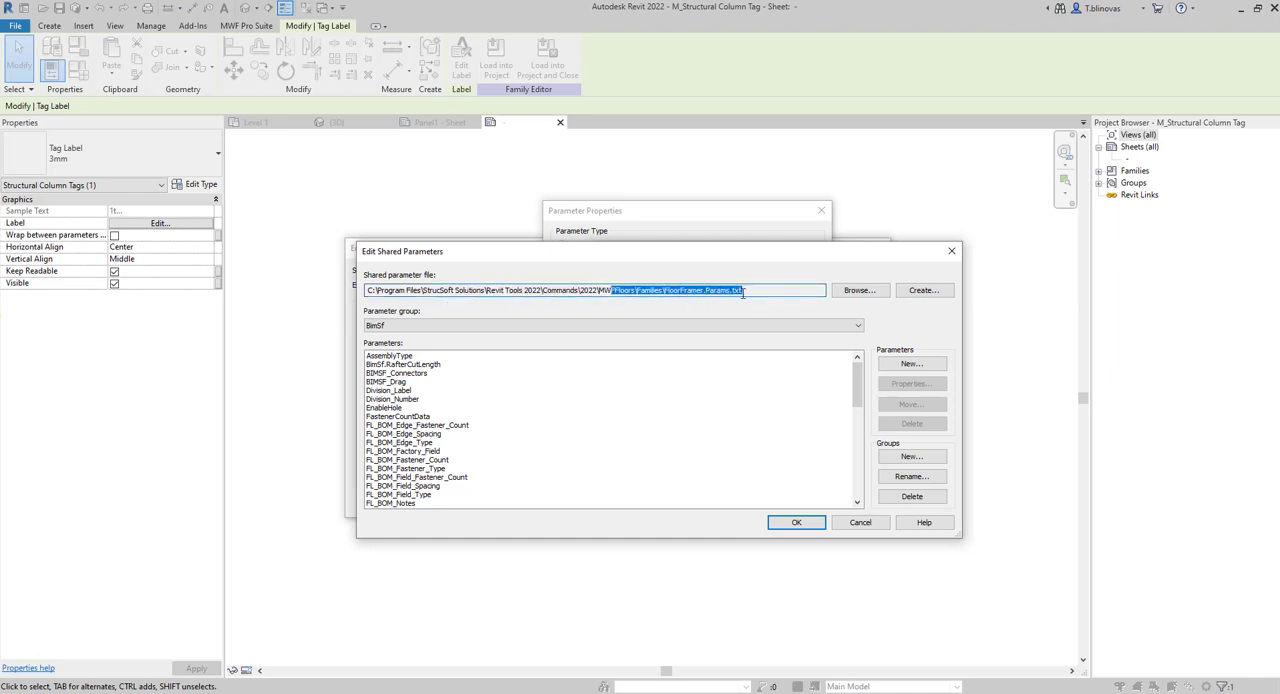
{"action": "left_click", "coordinate": [802, 289]}
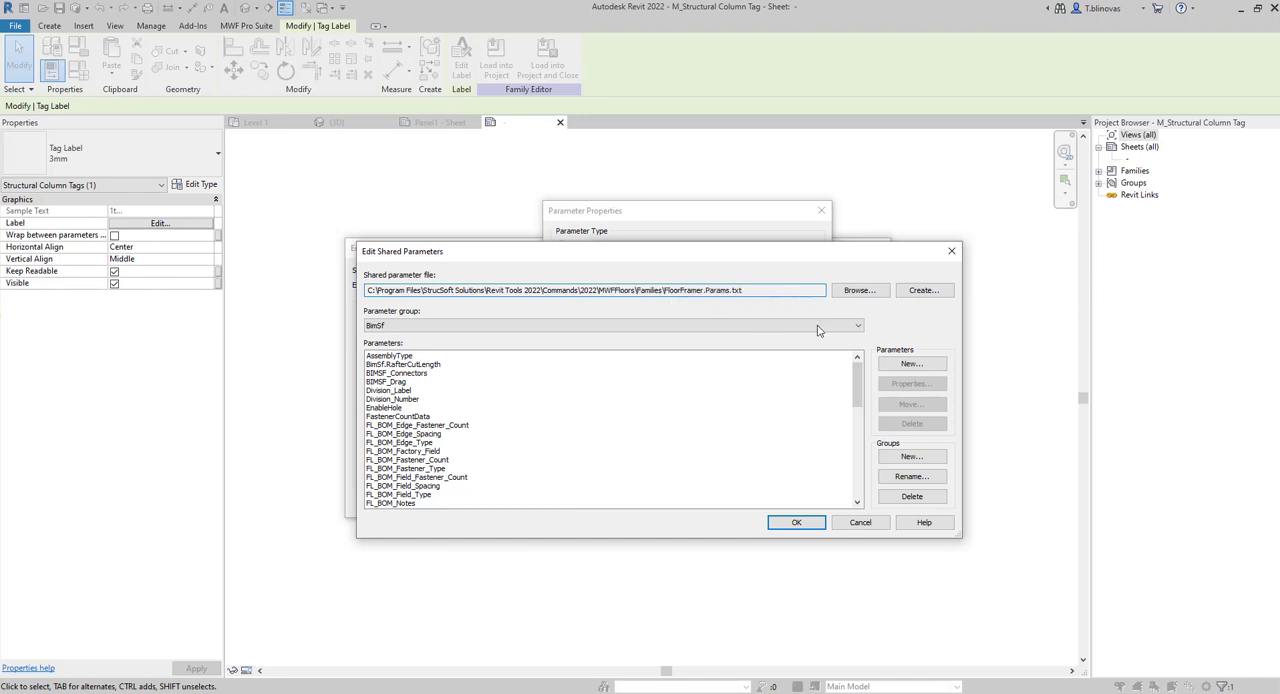
{"action": "mouse_move", "coordinate": [800, 262]}
{"action": "left_mouse_down"}
{"action": "mouse_move", "coordinate": [790, 398]}
{"action": "mouse_move", "coordinate": [795, 283]}
{"action": "left_mouse_up"}
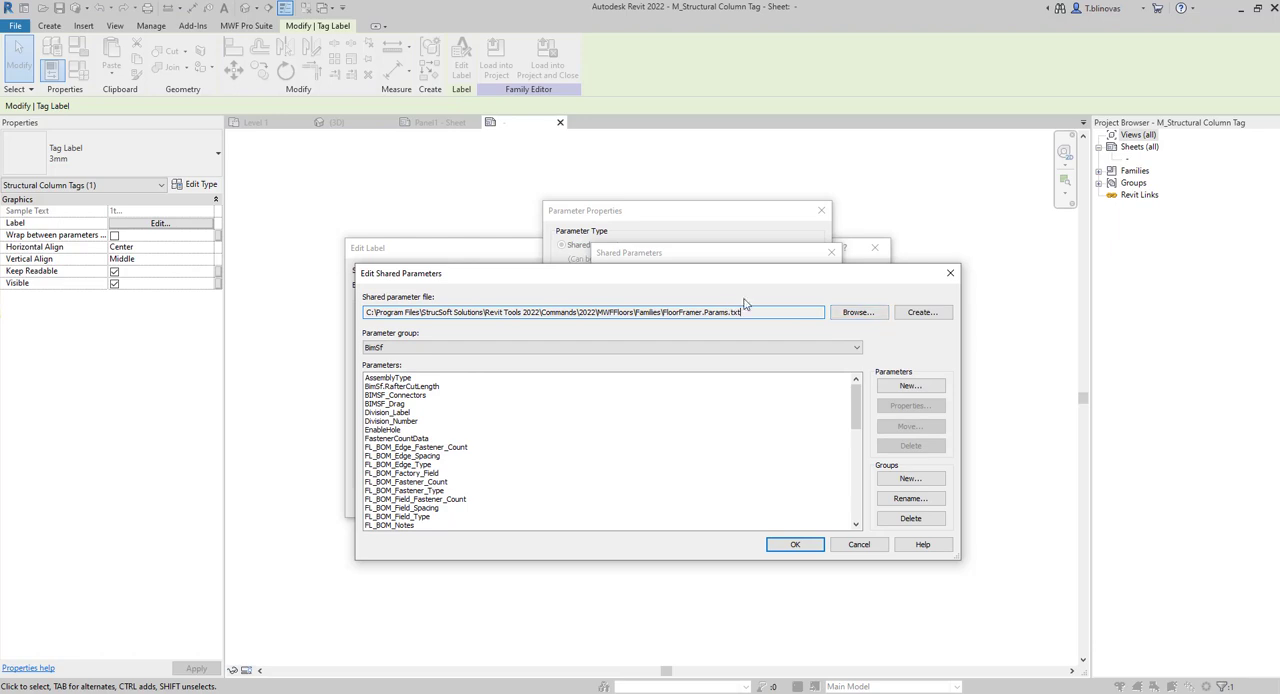
{"action": "left_click_drag", "start_coordinate": [858, 401], "coordinate": [864, 364]}
{"action": "left_click_drag", "start_coordinate": [758, 311], "coordinate": [364, 312]}
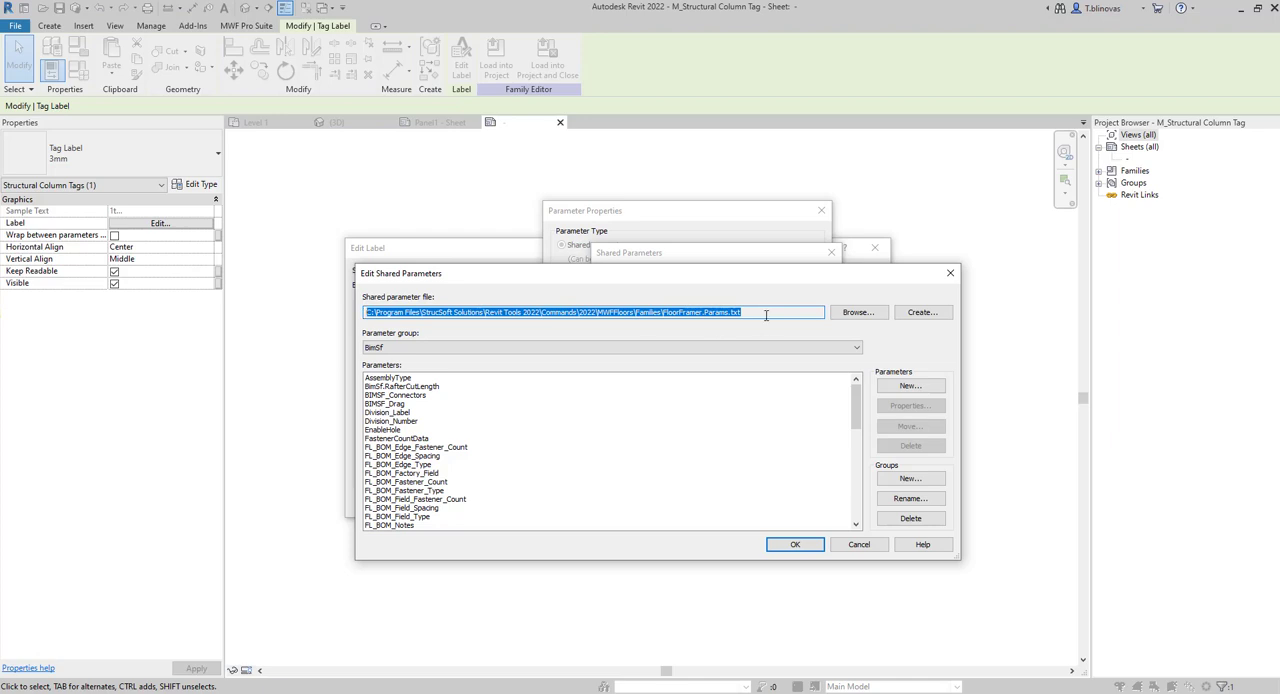
Load MWF.Params.txt from the 2022\MWF\Families folder as the shared parameter file.
{"action": "left_click", "coordinate": [857, 312]}
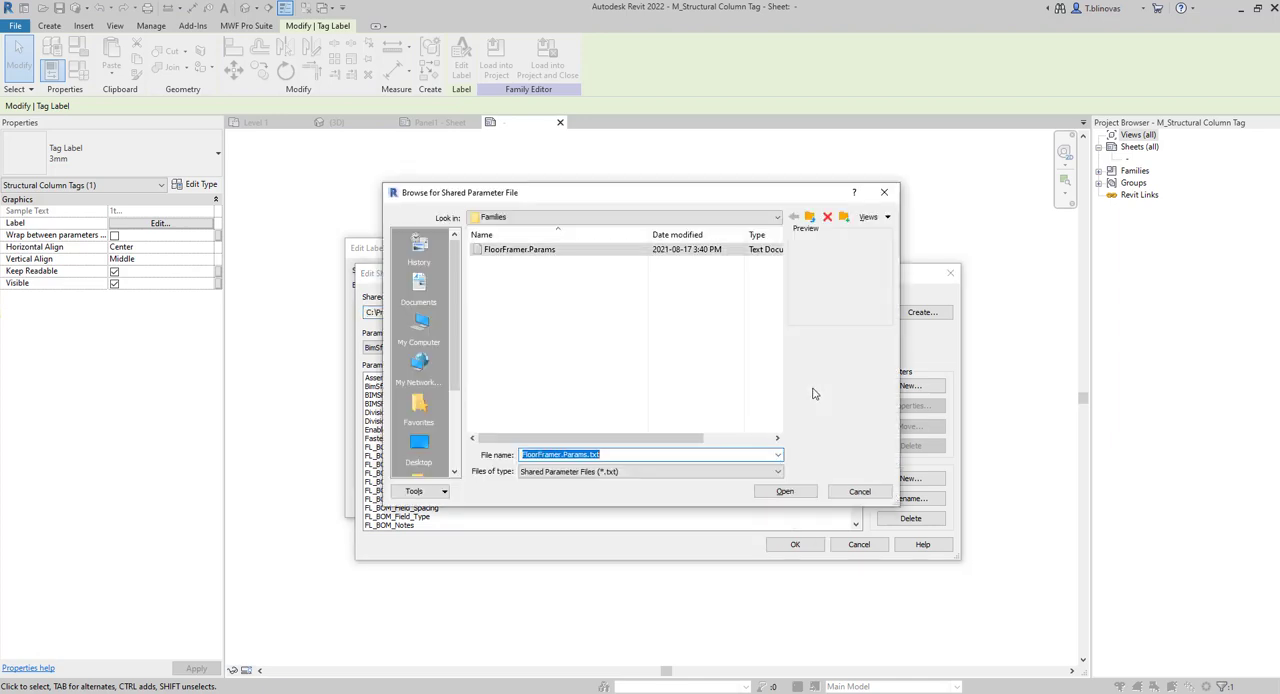
{"action": "left_click", "coordinate": [810, 217]}
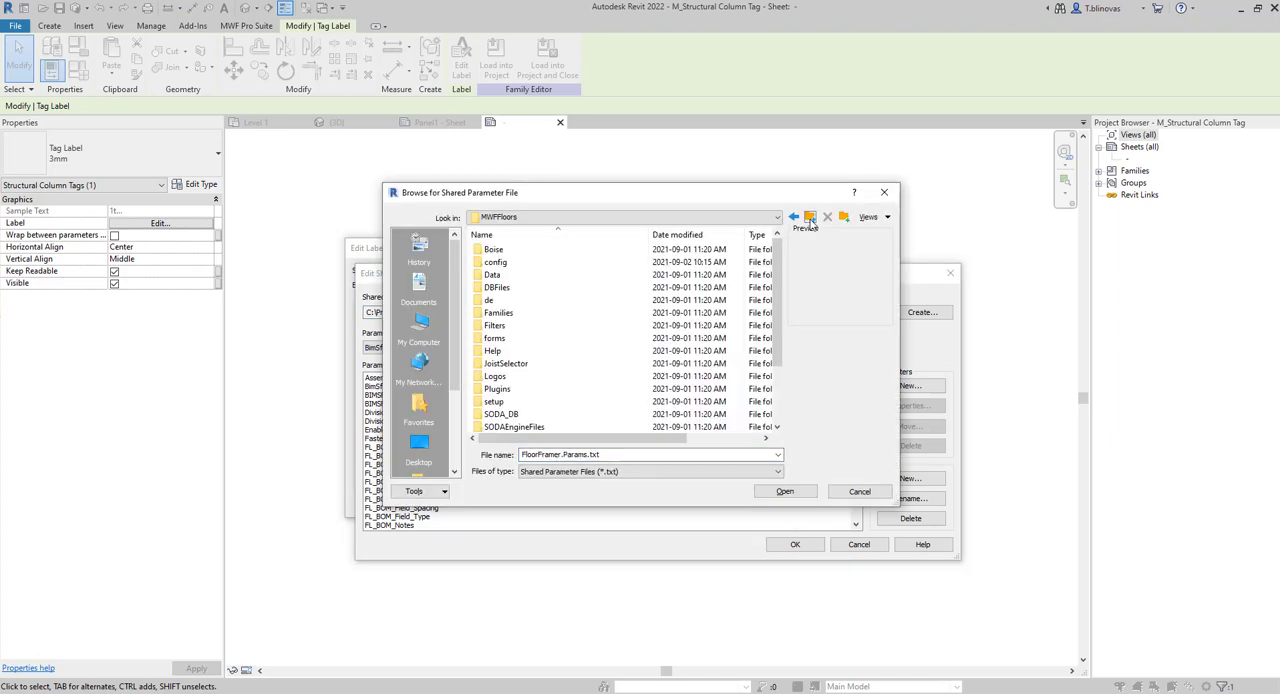
{"action": "left_click_drag", "start_coordinate": [898, 506], "coordinate": [990, 617]}
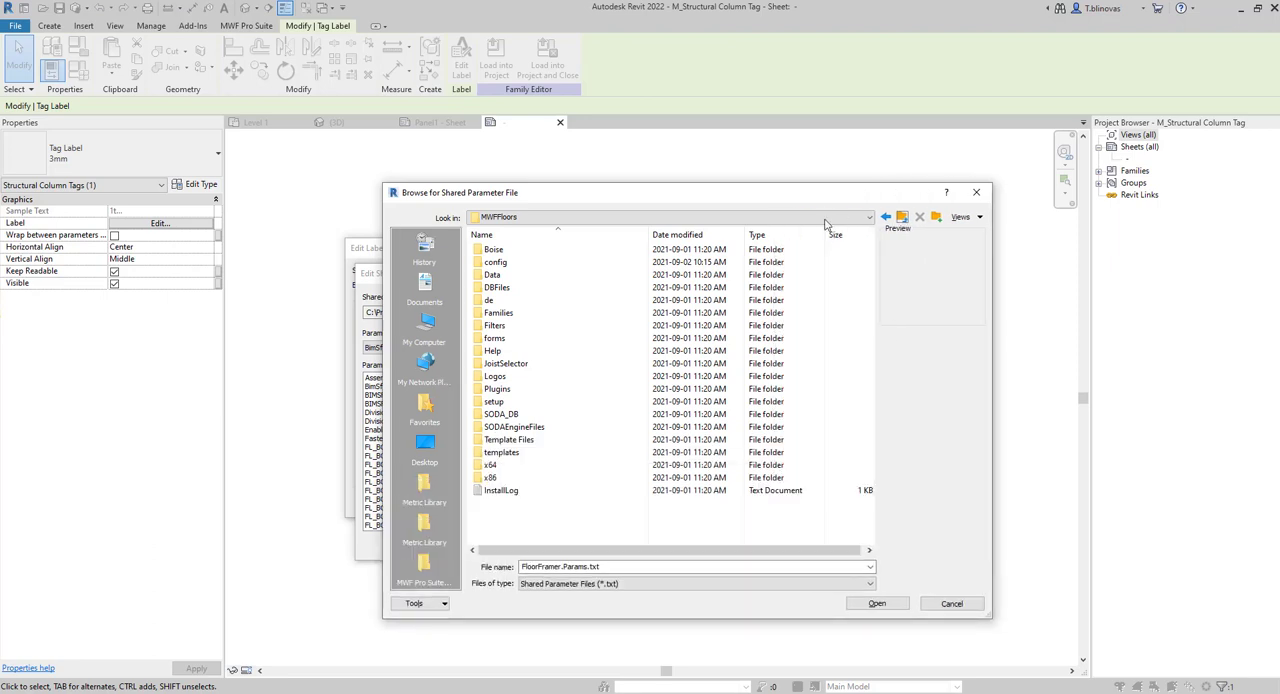
{"action": "left_click_drag", "start_coordinate": [796, 200], "coordinate": [661, 156]}
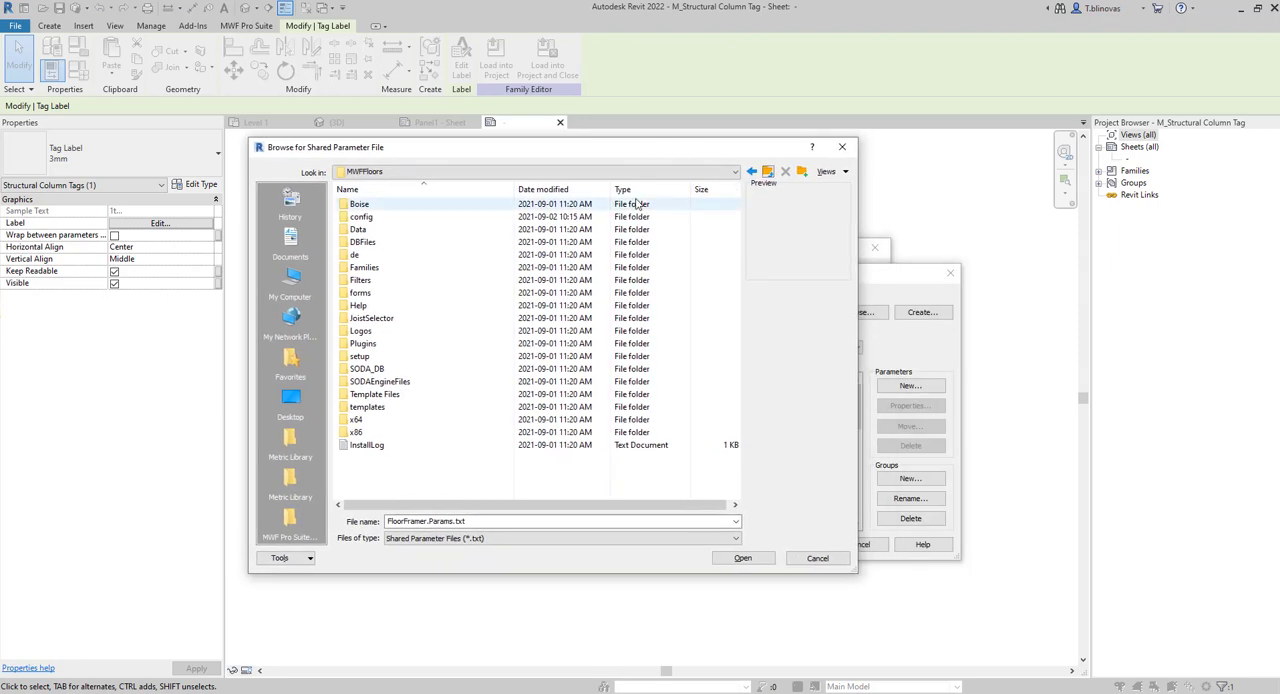
{"action": "left_click", "coordinate": [768, 176]}
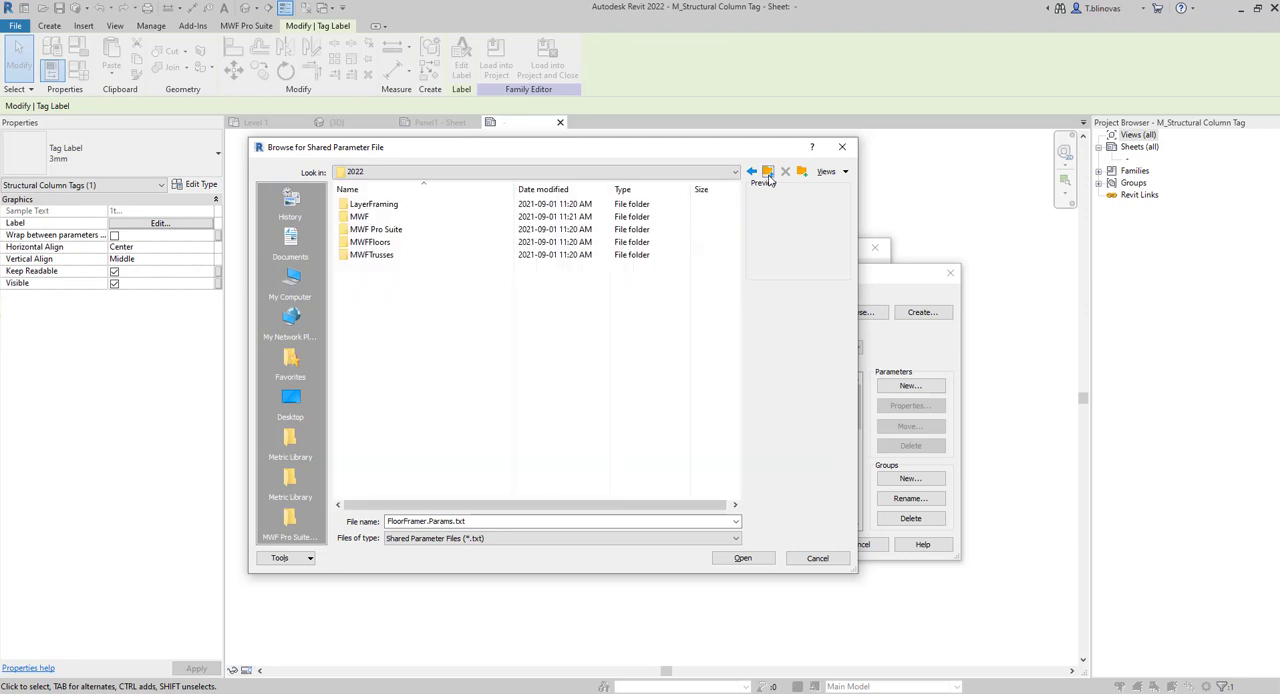
{"action": "double_click", "coordinate": [362, 217]}
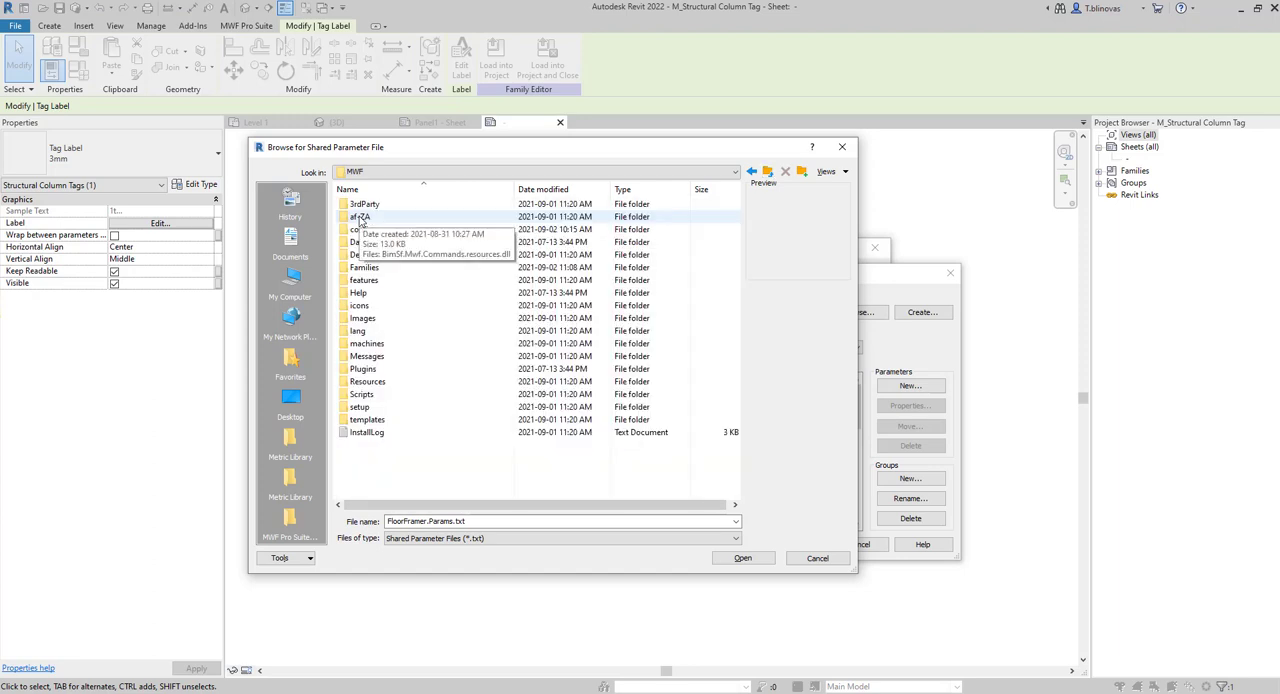
{"action": "double_click", "coordinate": [364, 268]}
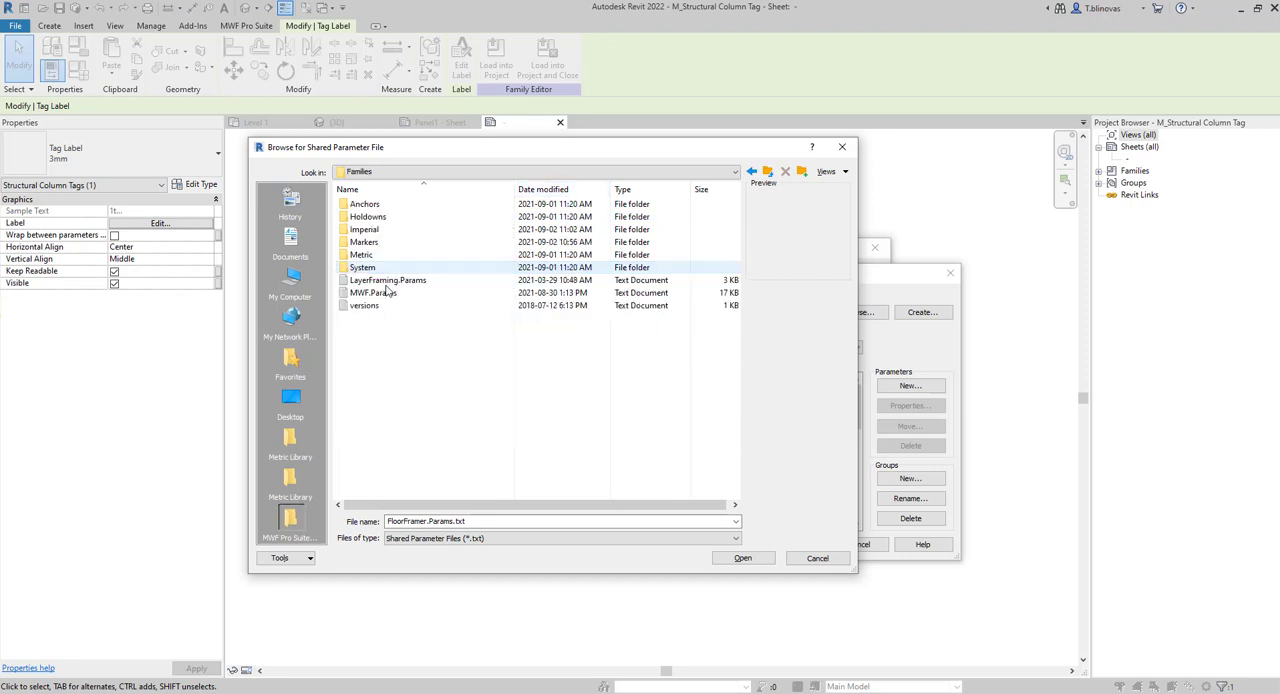
{"action": "left_click", "coordinate": [380, 294]}
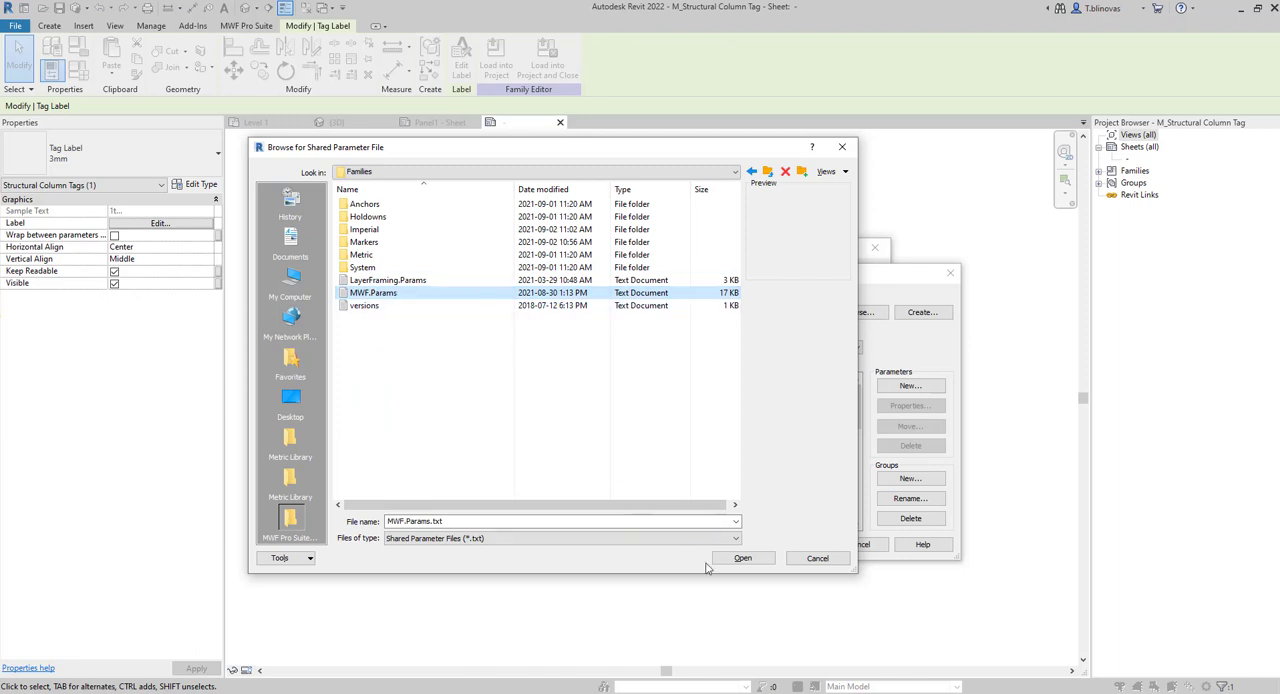
{"action": "left_click", "coordinate": [742, 558]}
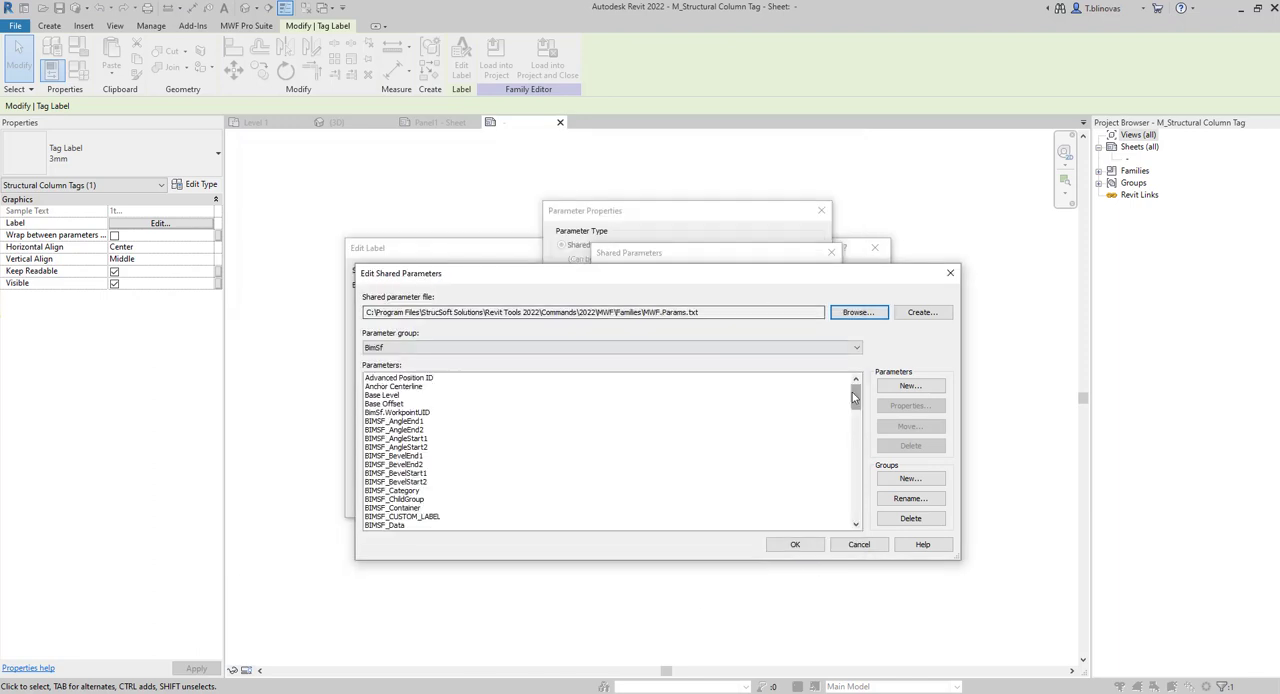
Accept the parameter file and add BIMSF_ScheduleLabel from the BimSf group to the available label fields as a shared parameter.
{"action": "left_click_drag", "start_coordinate": [855, 391], "coordinate": [865, 432]}
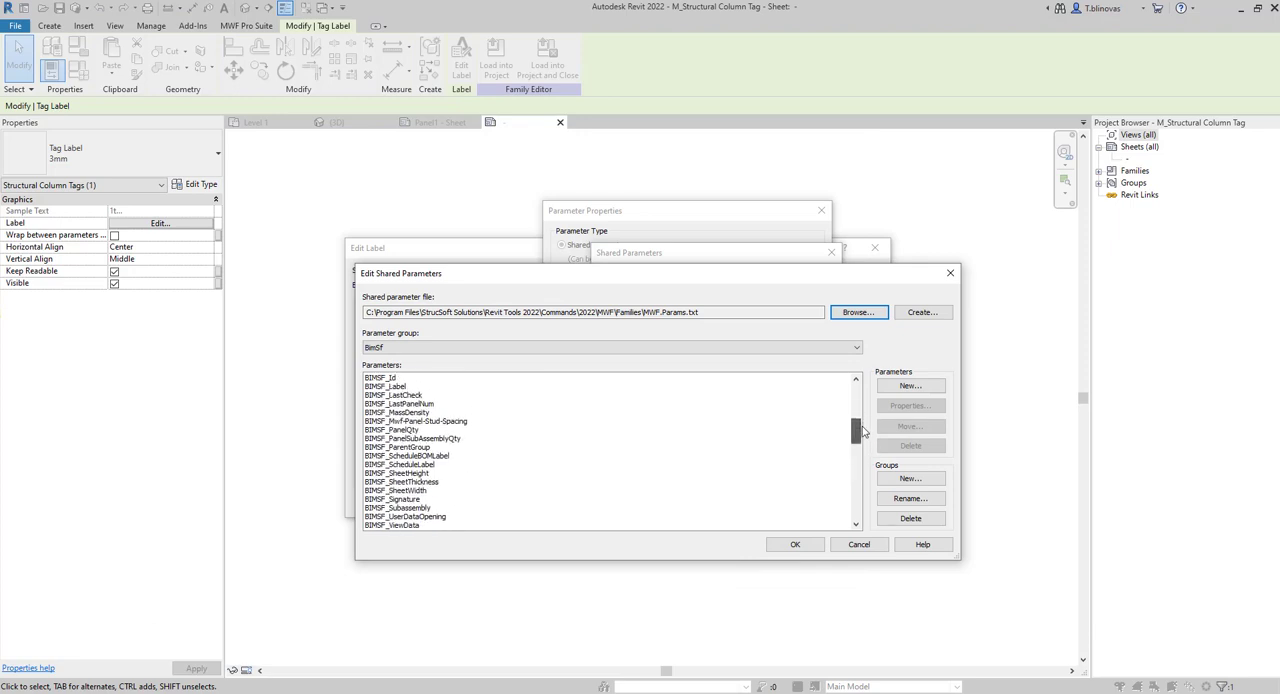
{"action": "scroll", "coordinate": [430, 453], "scroll_direction": "down", "scroll_amount": 2}
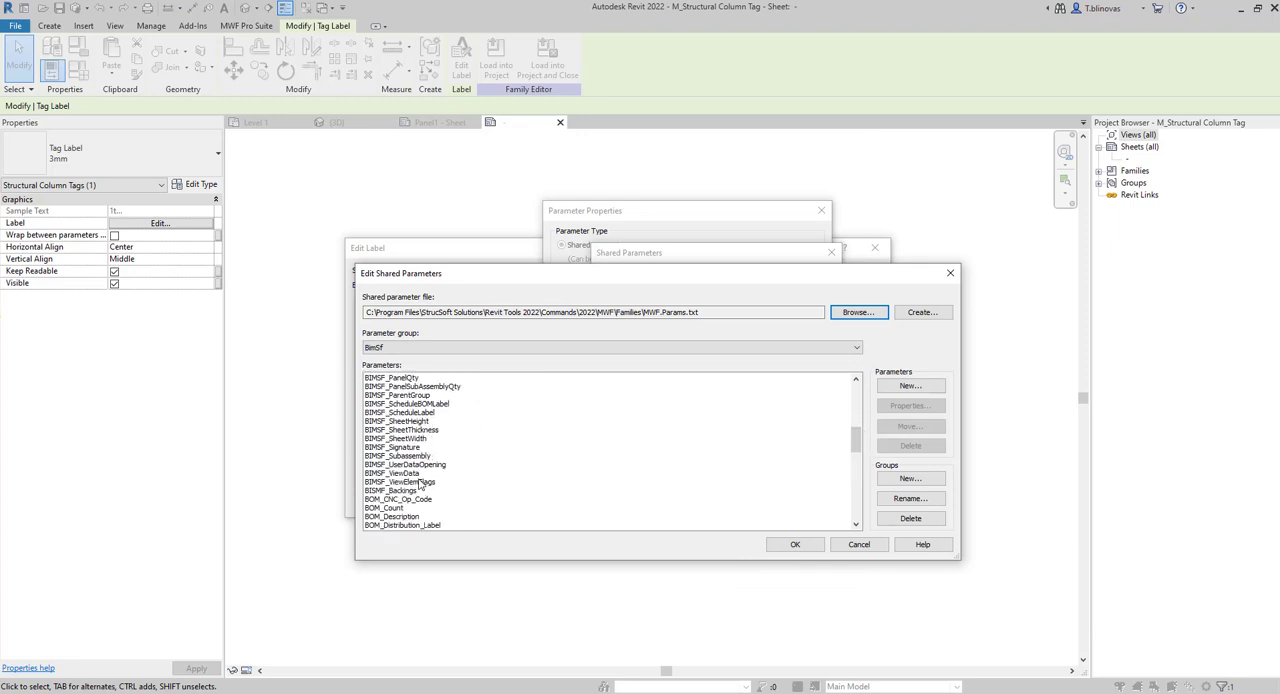
{"action": "left_click", "coordinate": [405, 412]}
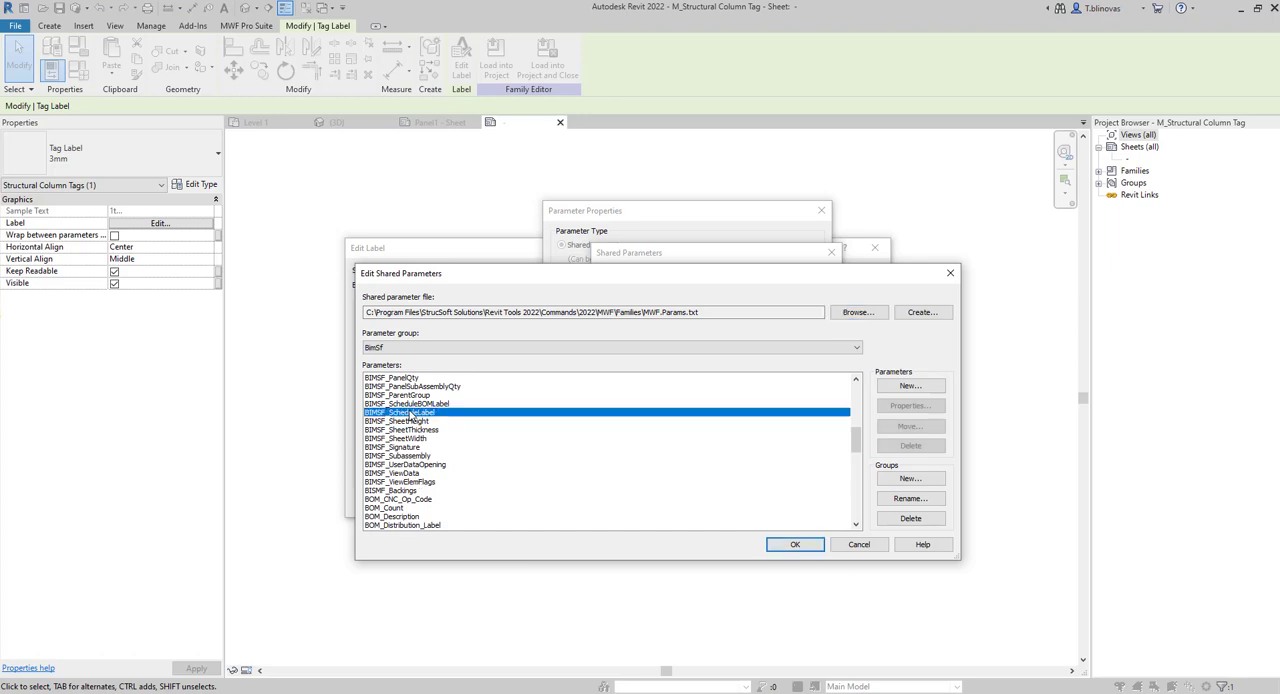
{"action": "left_click", "coordinate": [792, 546]}
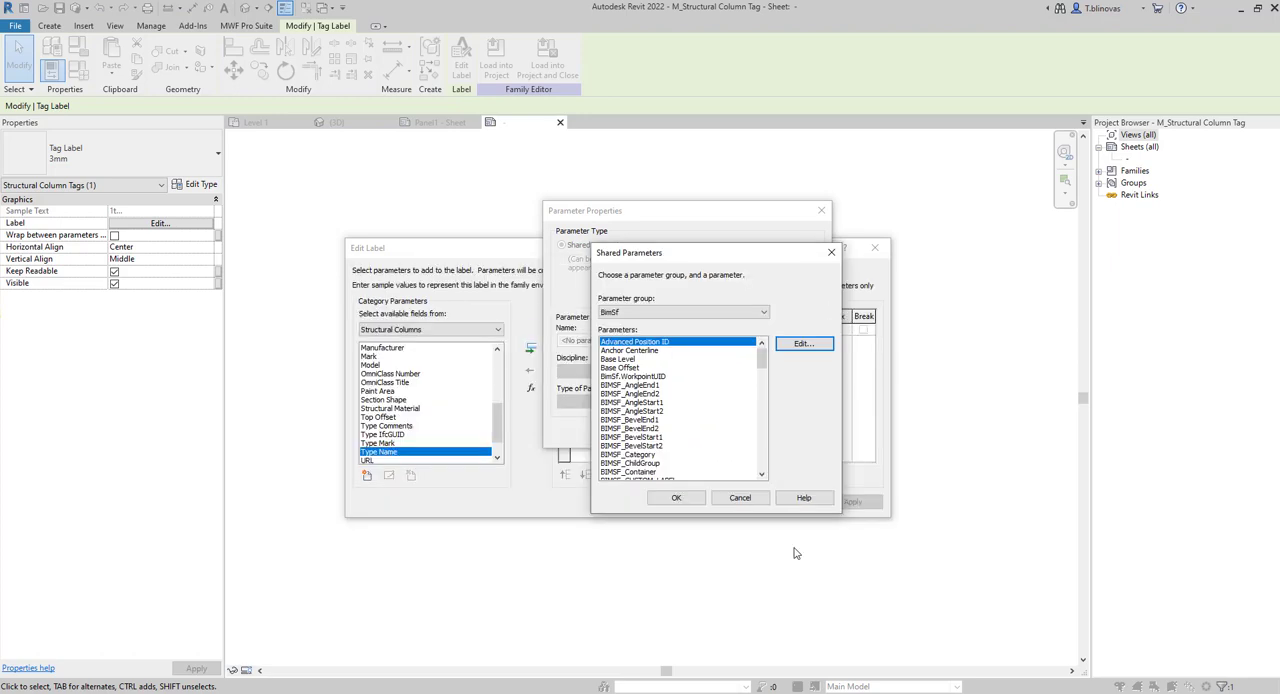
{"action": "left_click_drag", "start_coordinate": [766, 360], "coordinate": [762, 399]}
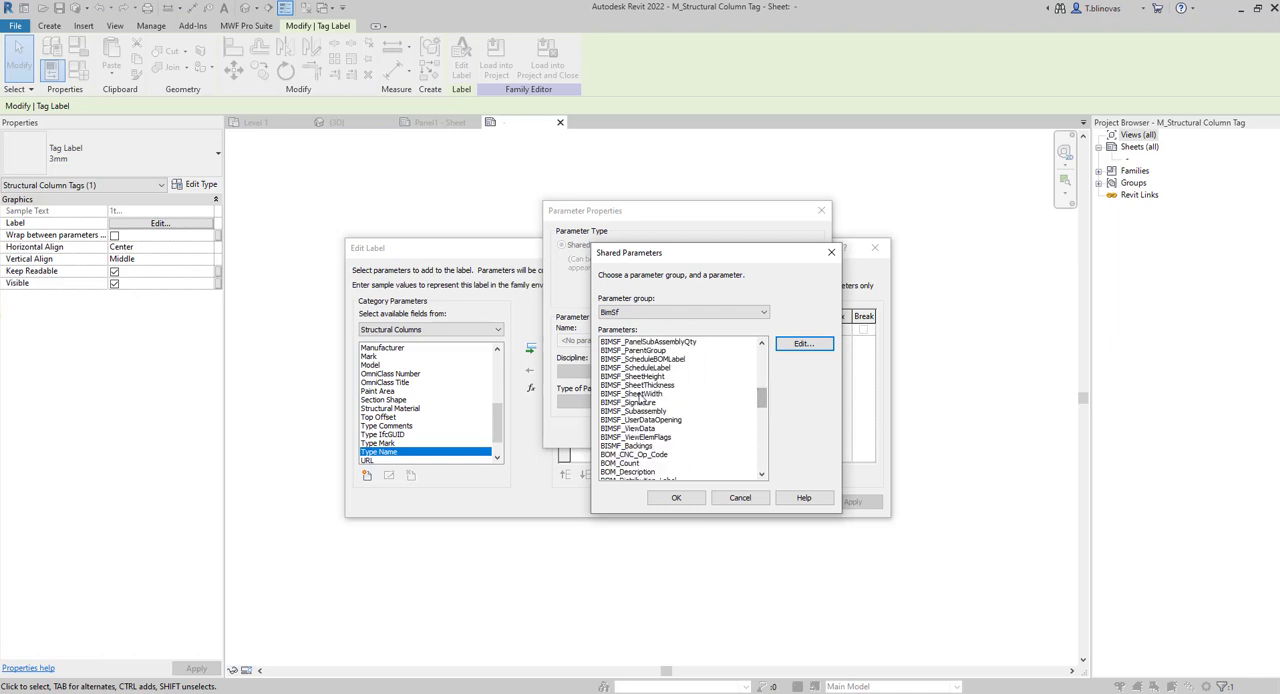
{"action": "left_click", "coordinate": [650, 369]}
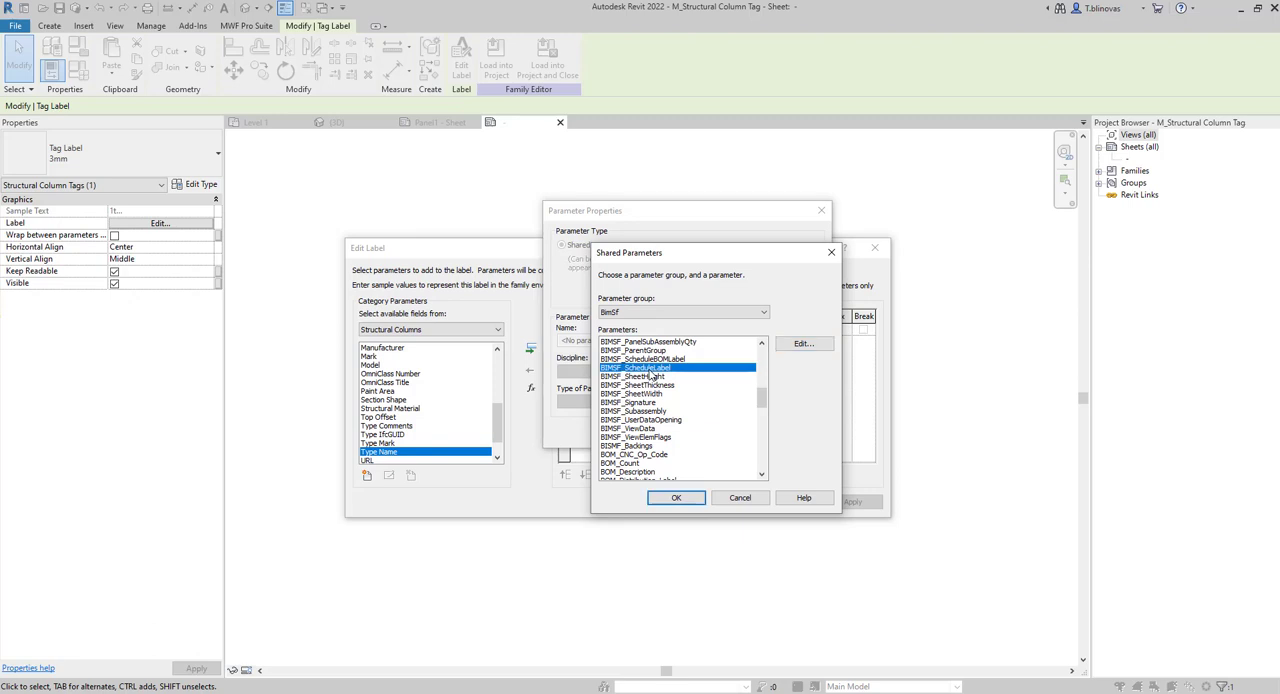
{"action": "left_click", "coordinate": [676, 497]}
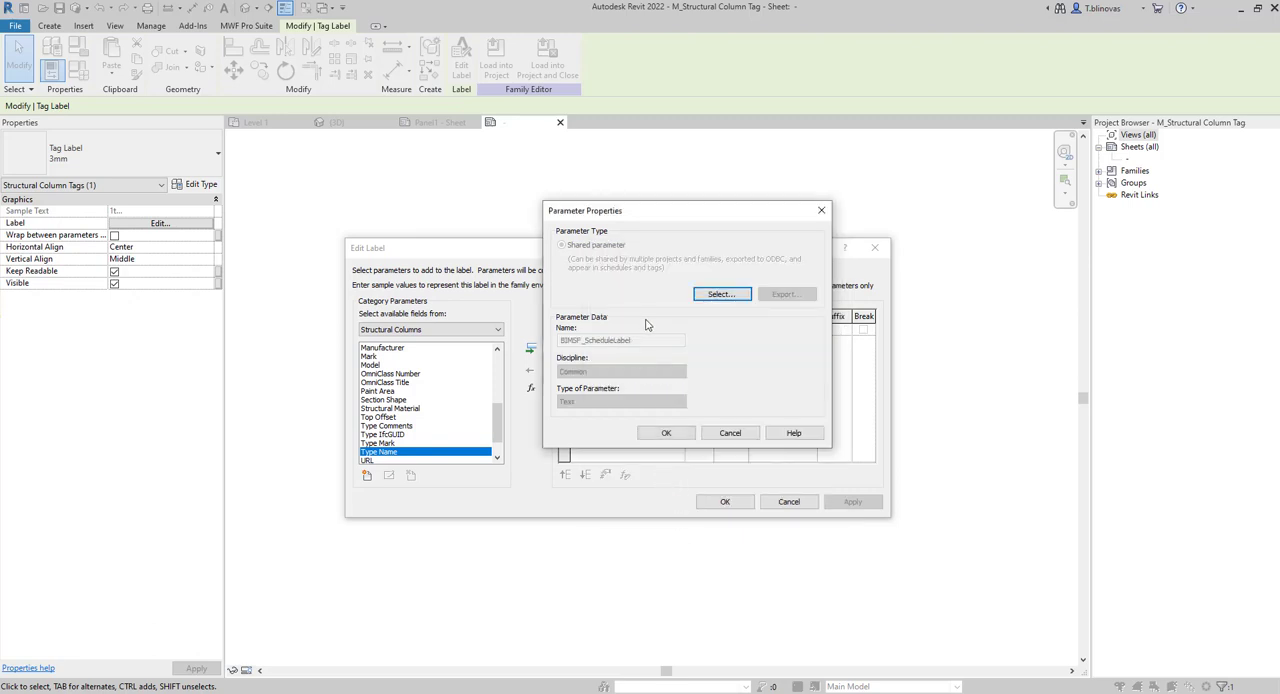
{"action": "left_click", "coordinate": [666, 433]}
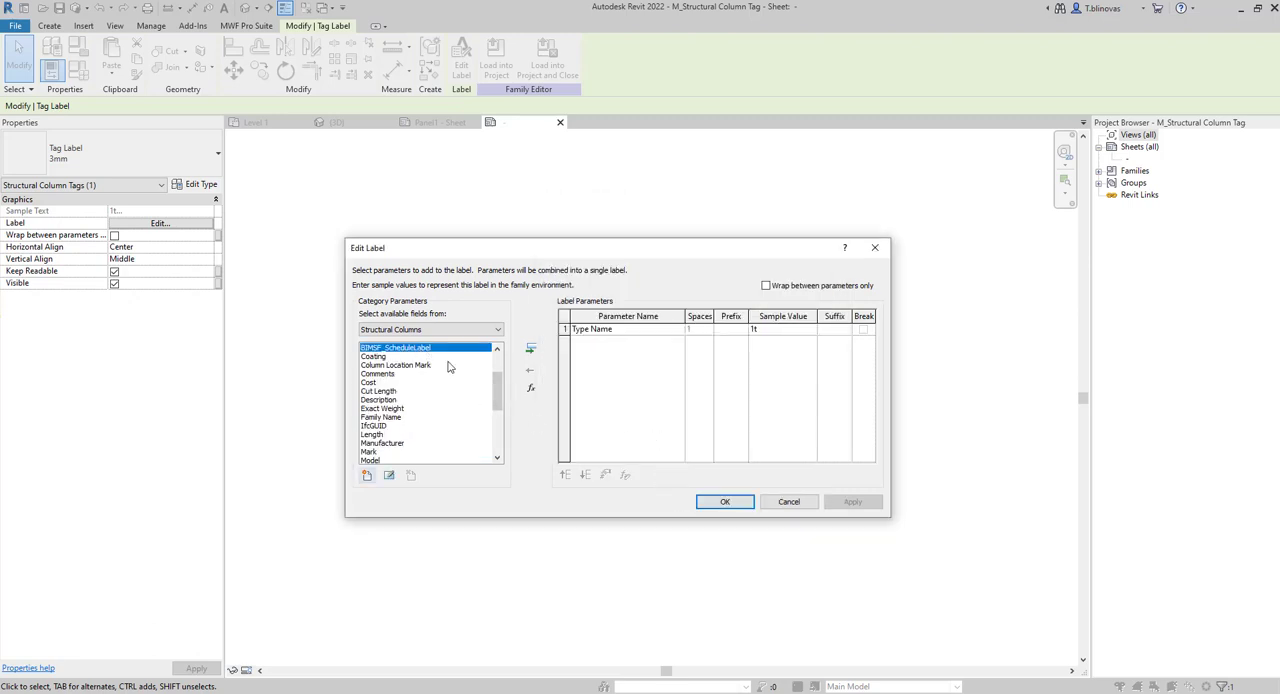
Replace Type Name with BIMSF_ScheduleLabel in the label and load the tag into the project, overwriting the existing version and its parameter values.
{"action": "left_click", "coordinate": [530, 348]}
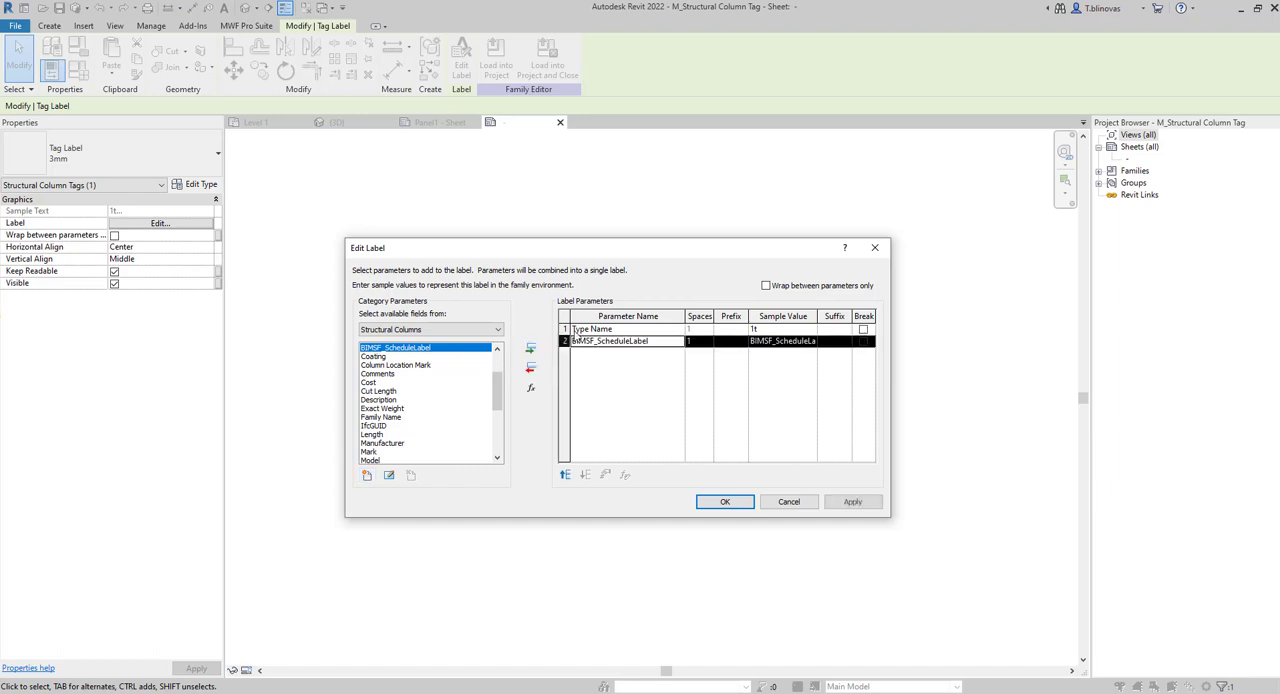
{"action": "left_click", "coordinate": [530, 368]}
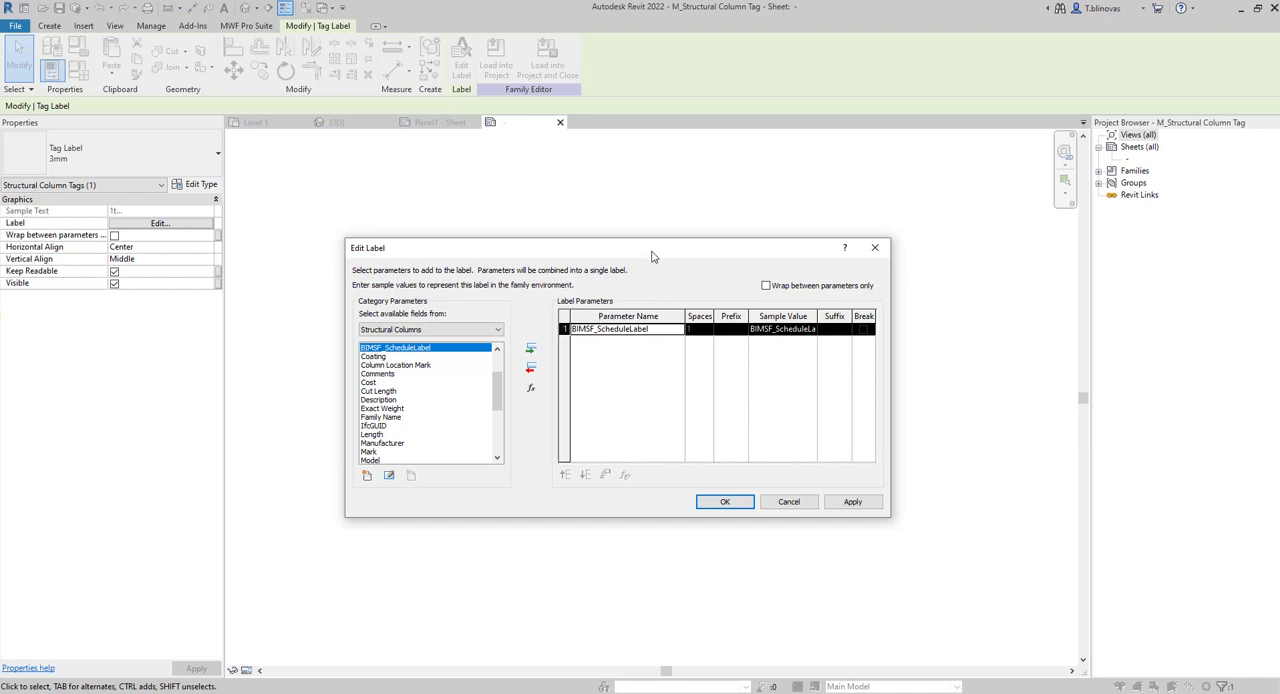
{"action": "left_click_drag", "start_coordinate": [651, 257], "coordinate": [626, 240]}
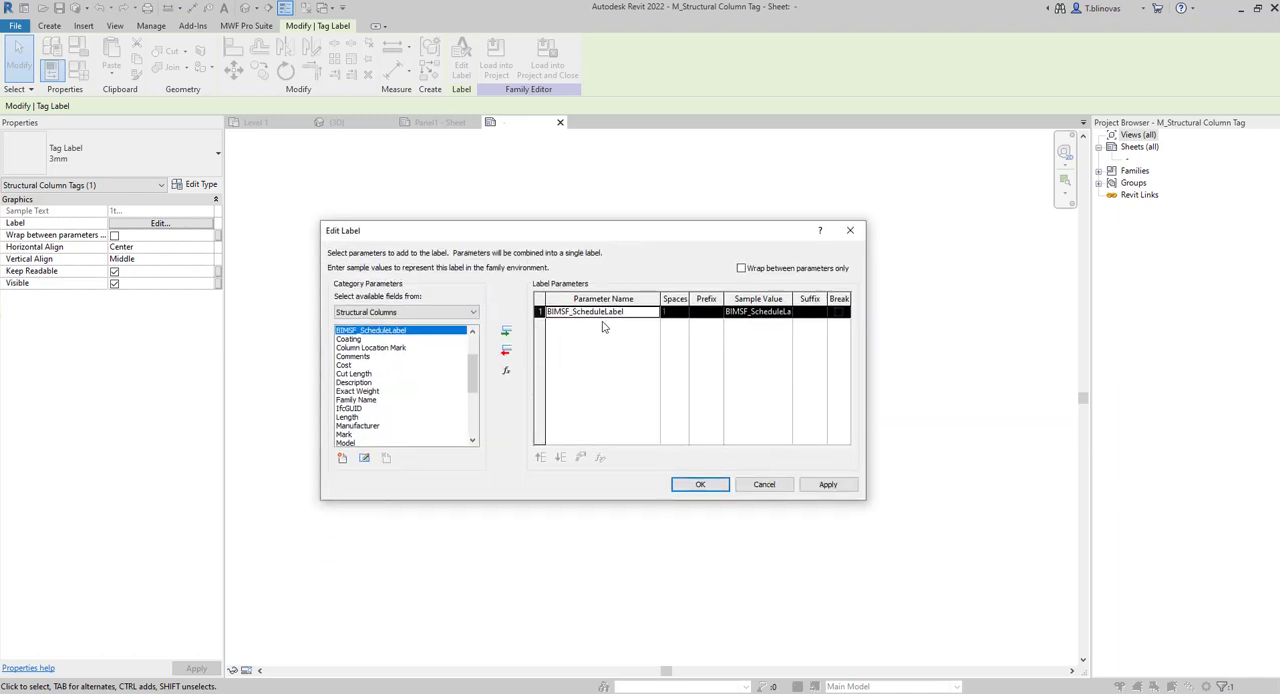
{"action": "left_click", "coordinate": [700, 484]}
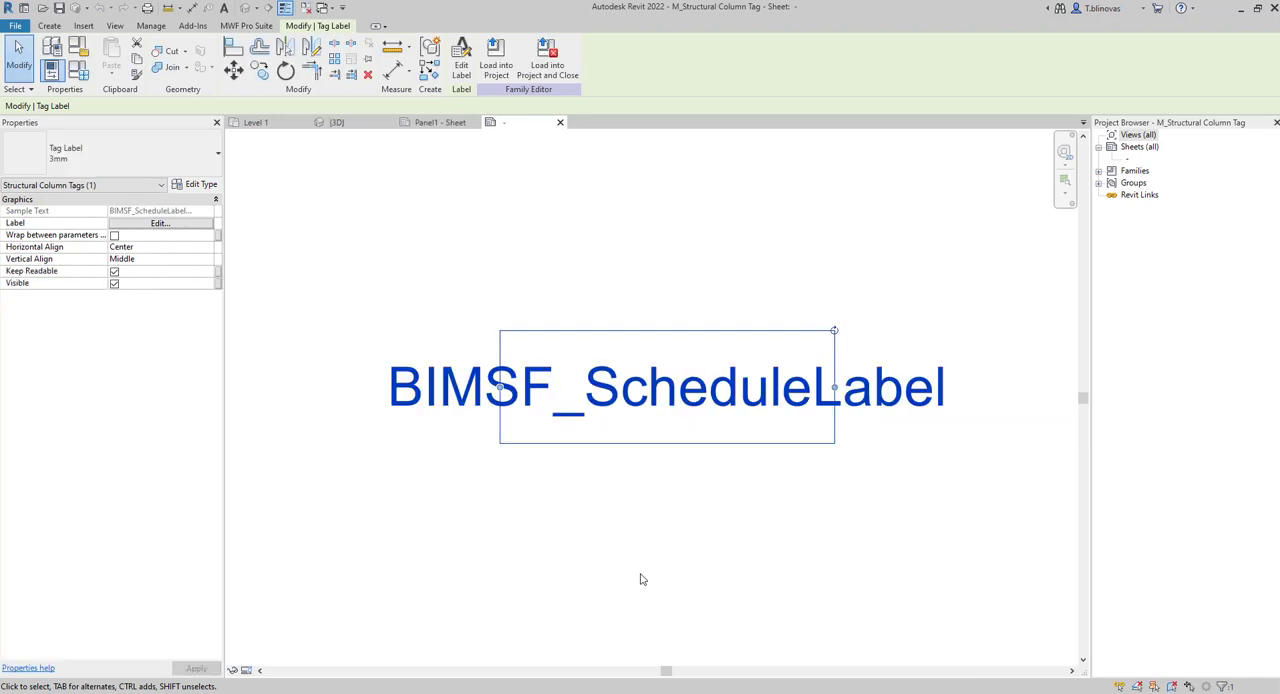
{"action": "left_click", "coordinate": [497, 68]}
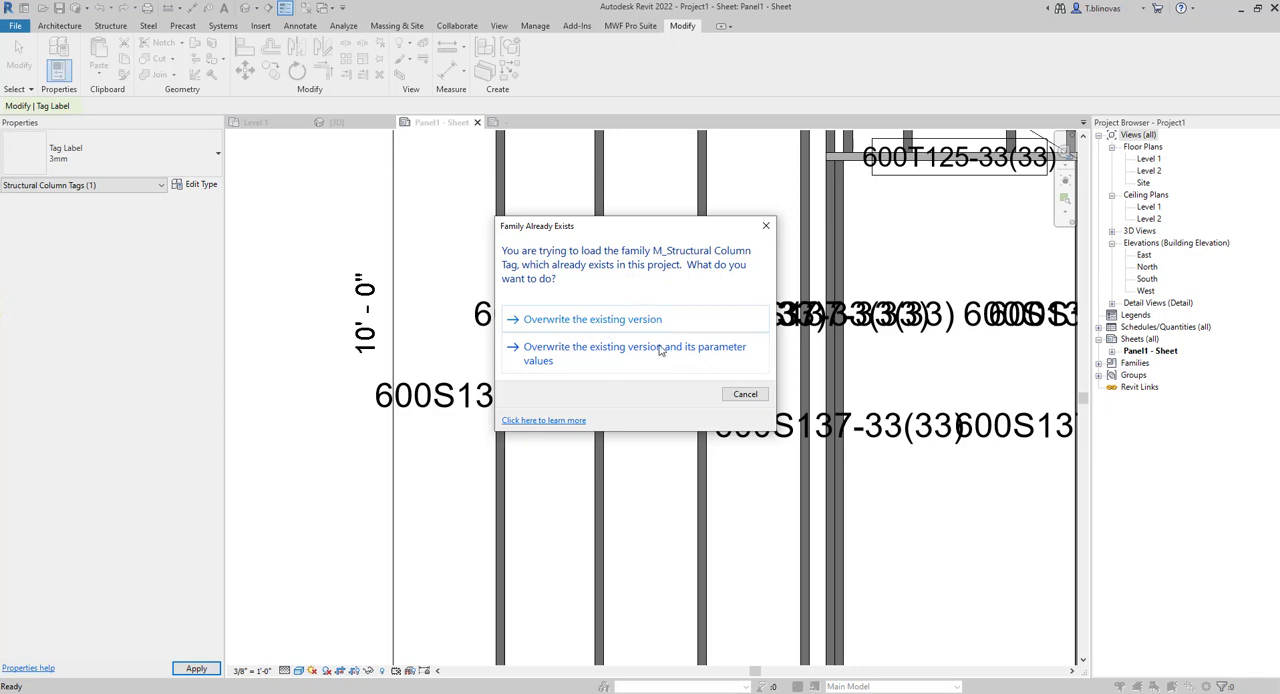
{"action": "left_click", "coordinate": [597, 365]}
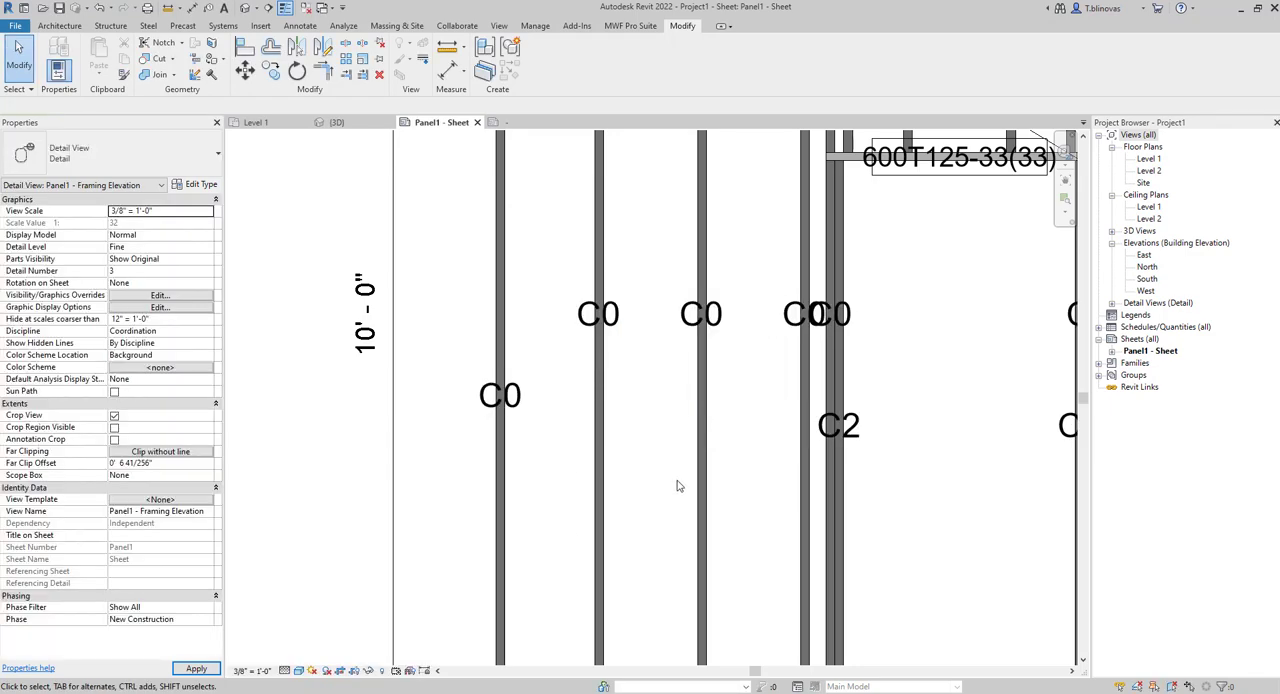
Inspect the updated column tags on the framing elevation and check the BIMSF_ScheduleLabel property of the first two studs.
{"action": "scroll", "coordinate": [520, 405], "scroll_direction": "down", "scroll_amount": 2}
{"action": "scroll", "coordinate": [520, 405], "scroll_direction": "up", "scroll_amount": 3}
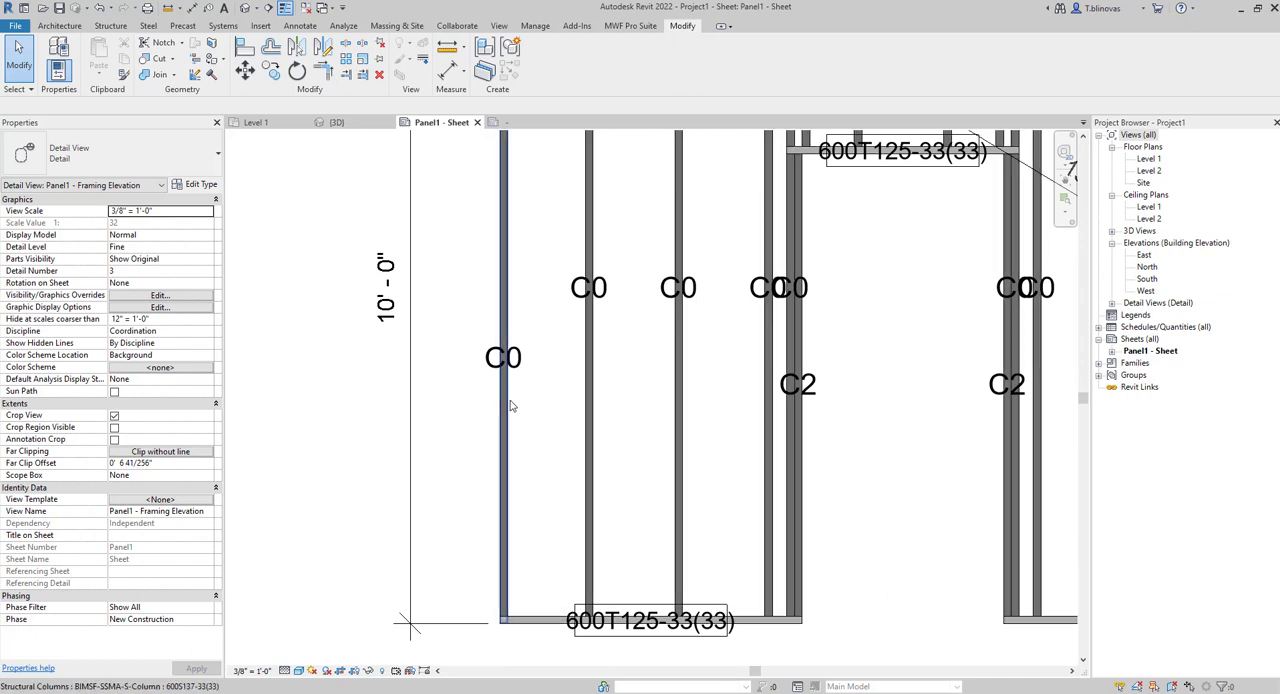
{"action": "left_click", "coordinate": [504, 405]}
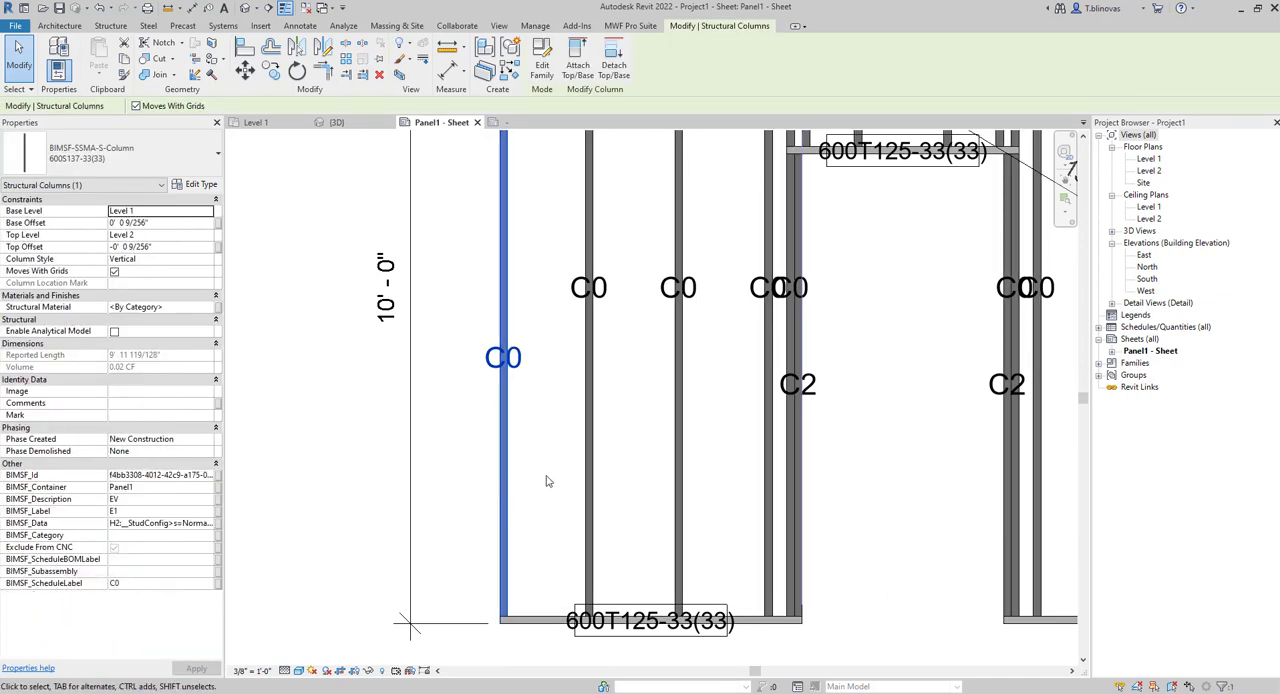
{"action": "left_click", "coordinate": [585, 471]}
Open the Structural Framing Tag family for editing from the bottom track's tag in the framing elevation.
{"action": "scroll", "coordinate": [543, 488], "scroll_direction": "down", "scroll_amount": 2}
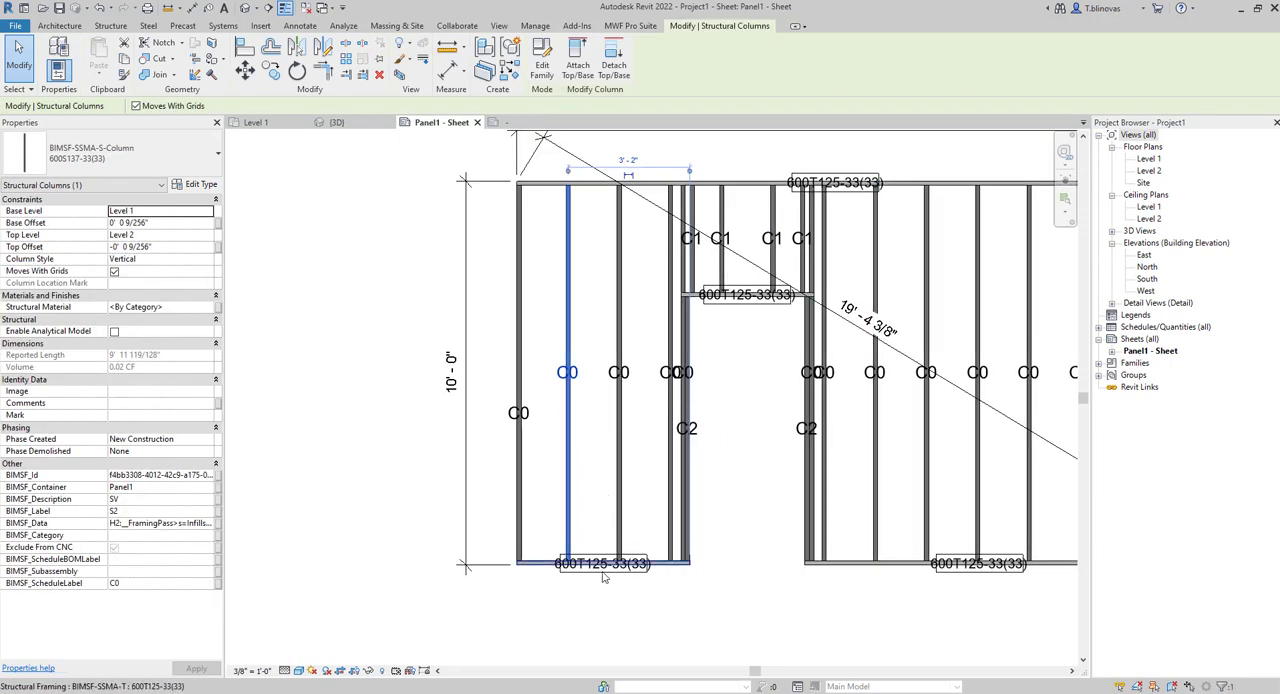
{"action": "left_click", "coordinate": [629, 597]}
{"action": "left_click", "coordinate": [607, 575]}
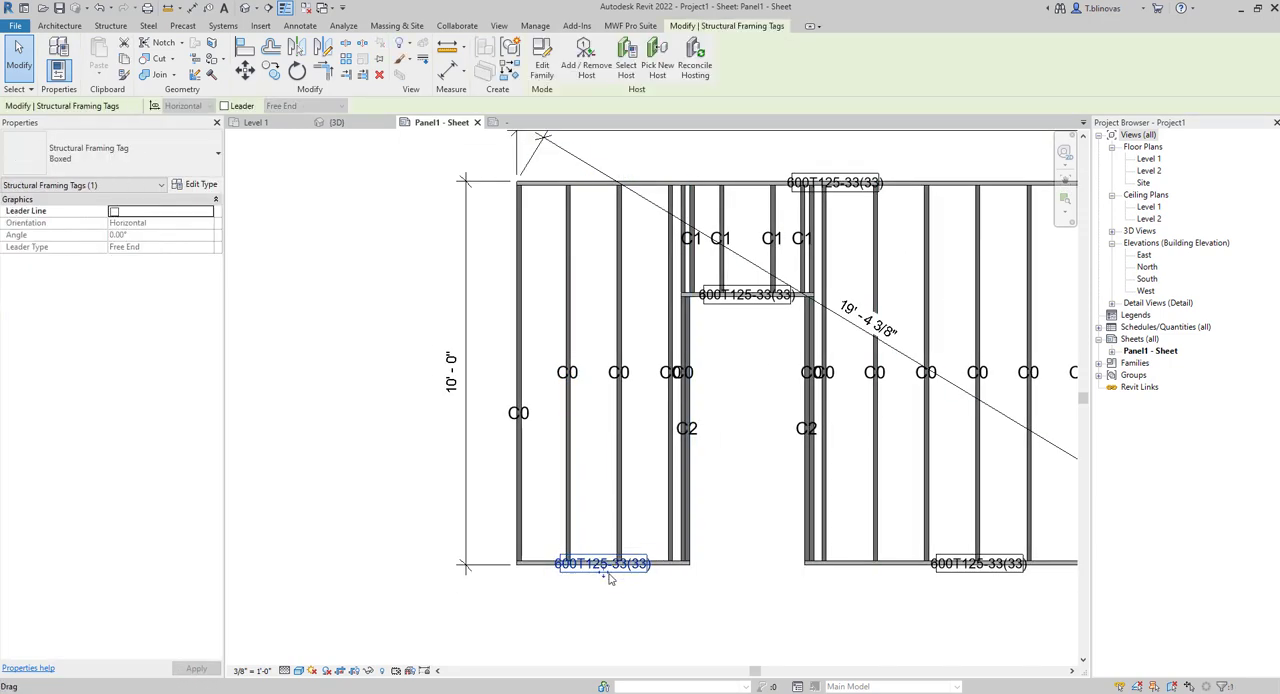
{"action": "scroll", "coordinate": [607, 575], "scroll_direction": "up", "scroll_amount": 5}
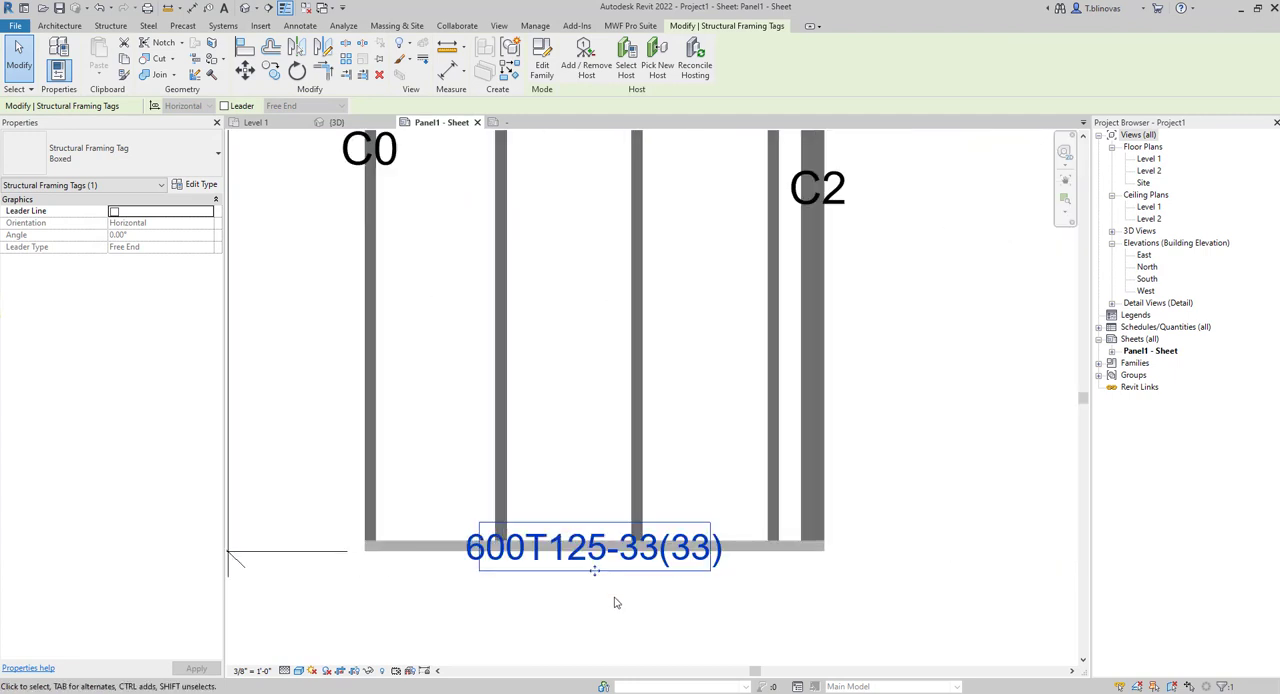
{"action": "double_click", "coordinate": [605, 567]}
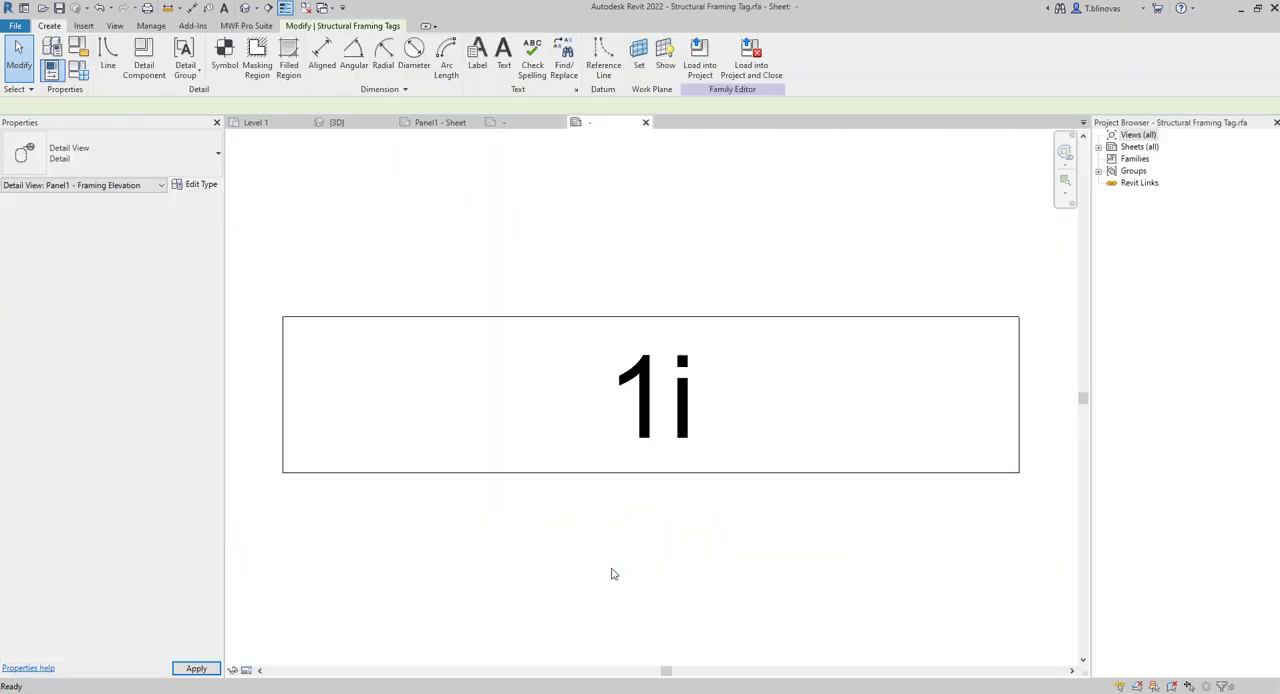
Add BIMSF_ScheduleLabel from the BimSf group as a shared parameter to the framing tag label's available fields.
{"action": "left_click", "coordinate": [666, 363]}
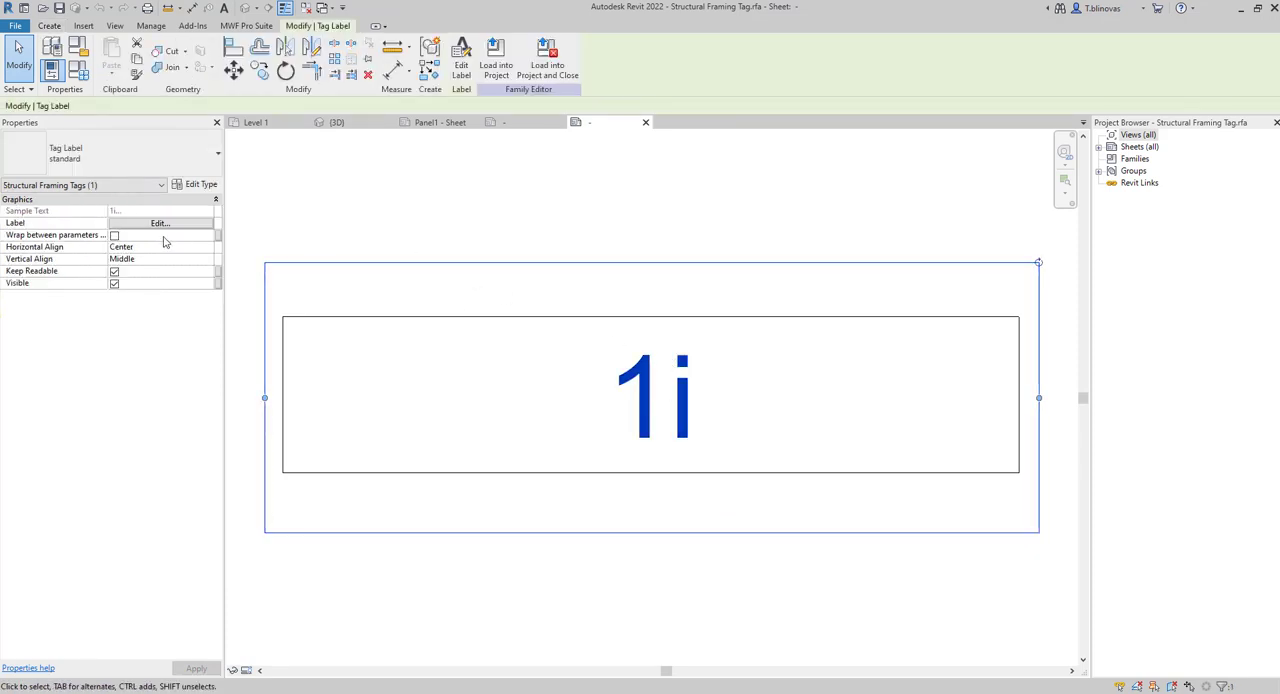
{"action": "left_click", "coordinate": [145, 226]}
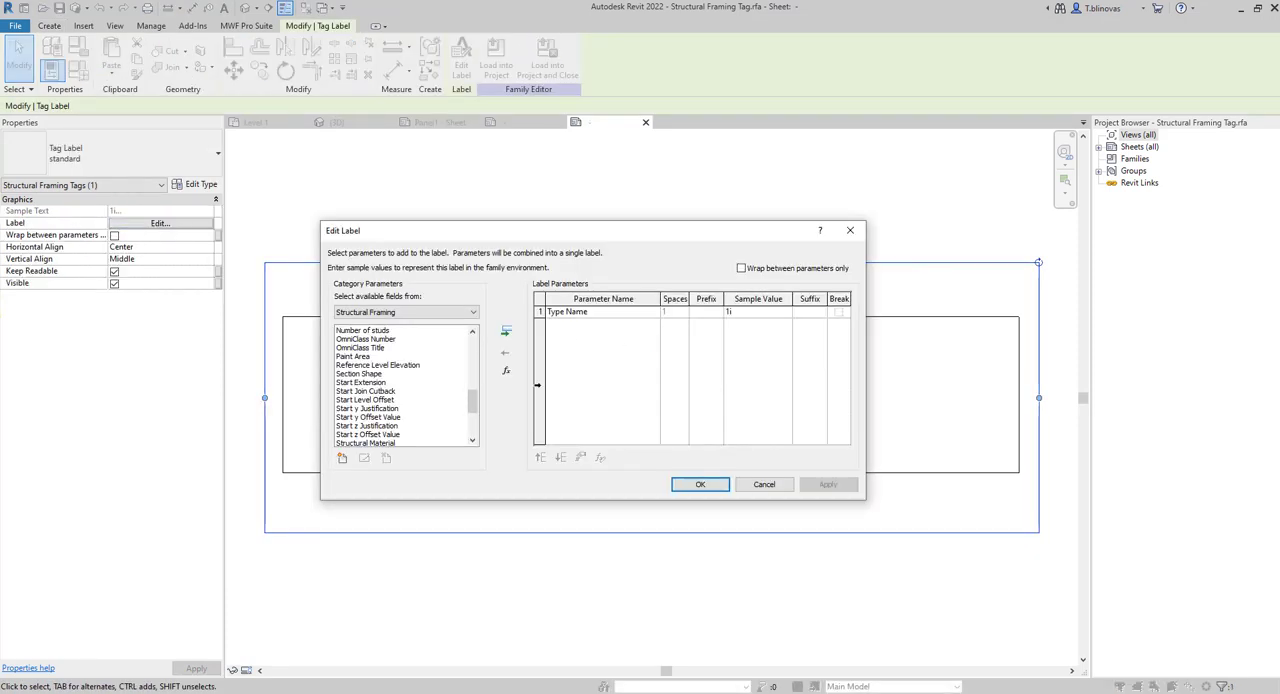
{"action": "left_click_drag", "start_coordinate": [474, 402], "coordinate": [474, 345]}
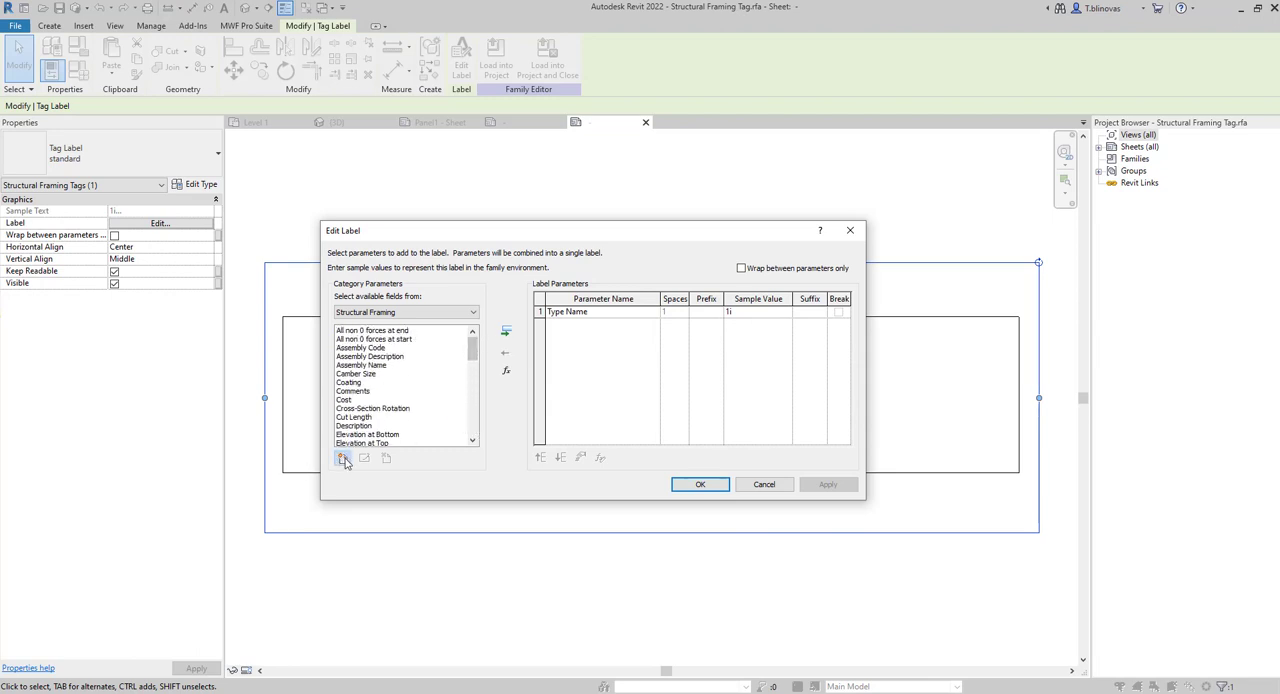
{"action": "left_click", "coordinate": [342, 459]}
{"action": "left_click", "coordinate": [715, 294]}
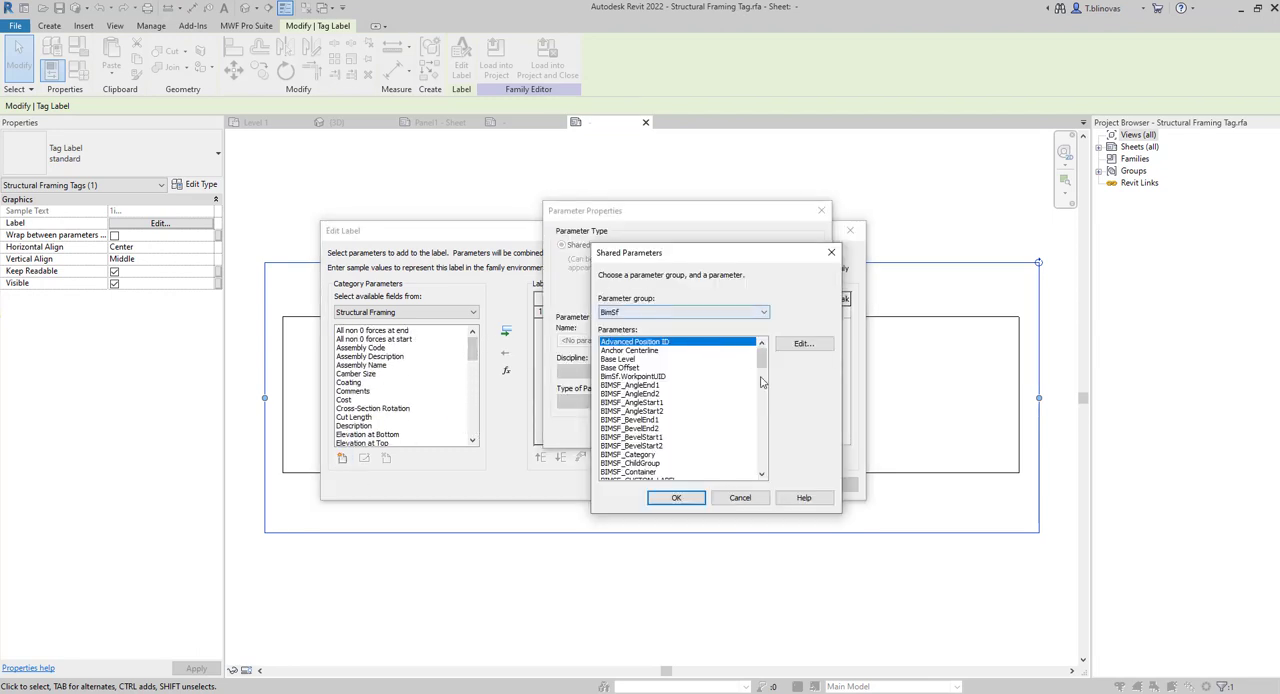
{"action": "left_click_drag", "start_coordinate": [762, 360], "coordinate": [763, 393]}
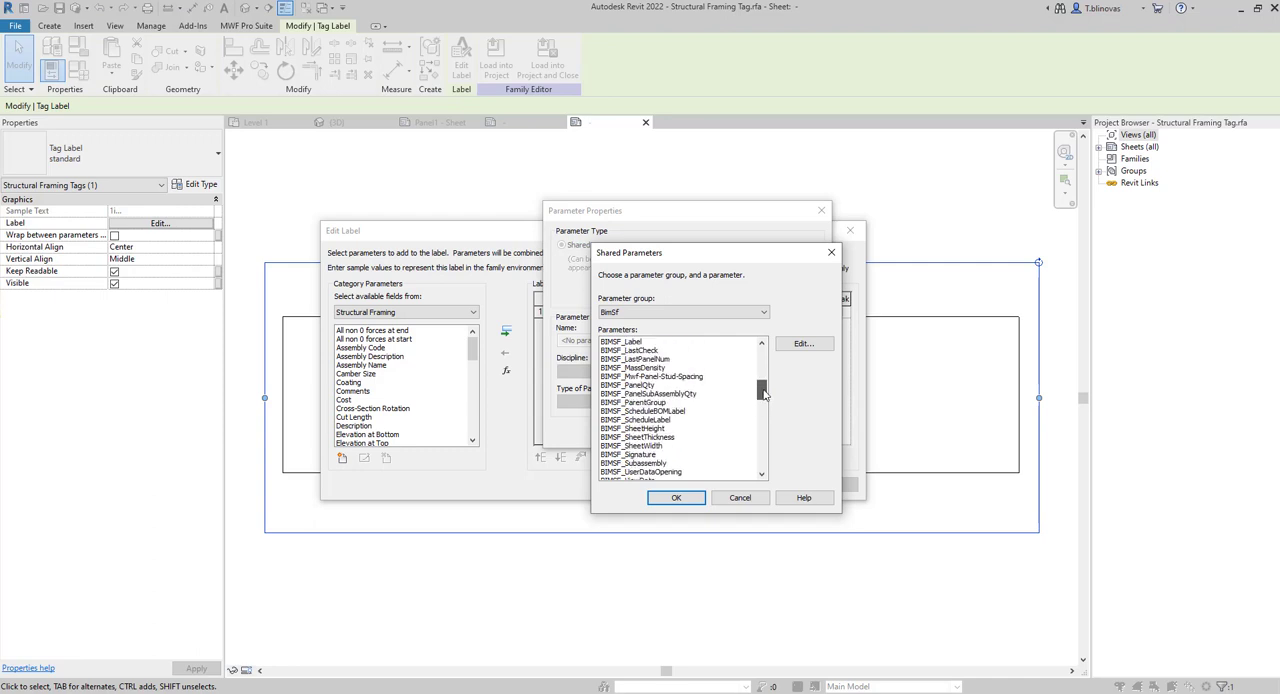
{"action": "left_click", "coordinate": [665, 420]}
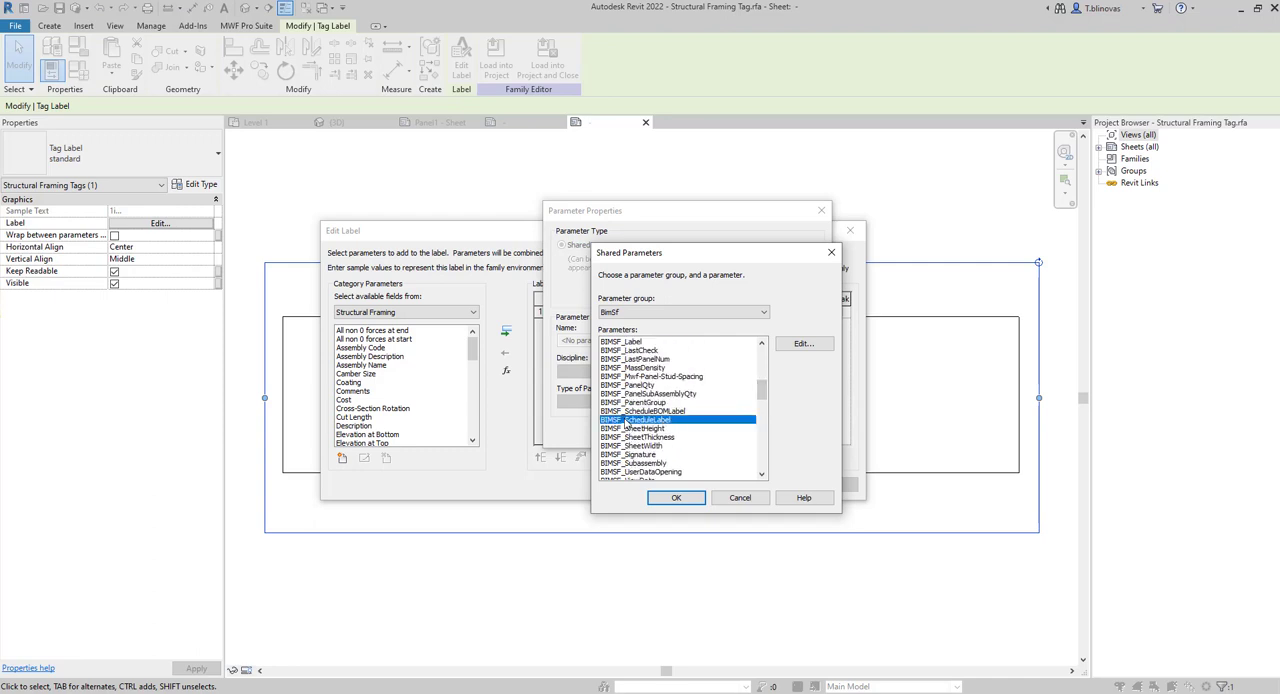
{"action": "left_click", "coordinate": [670, 497]}
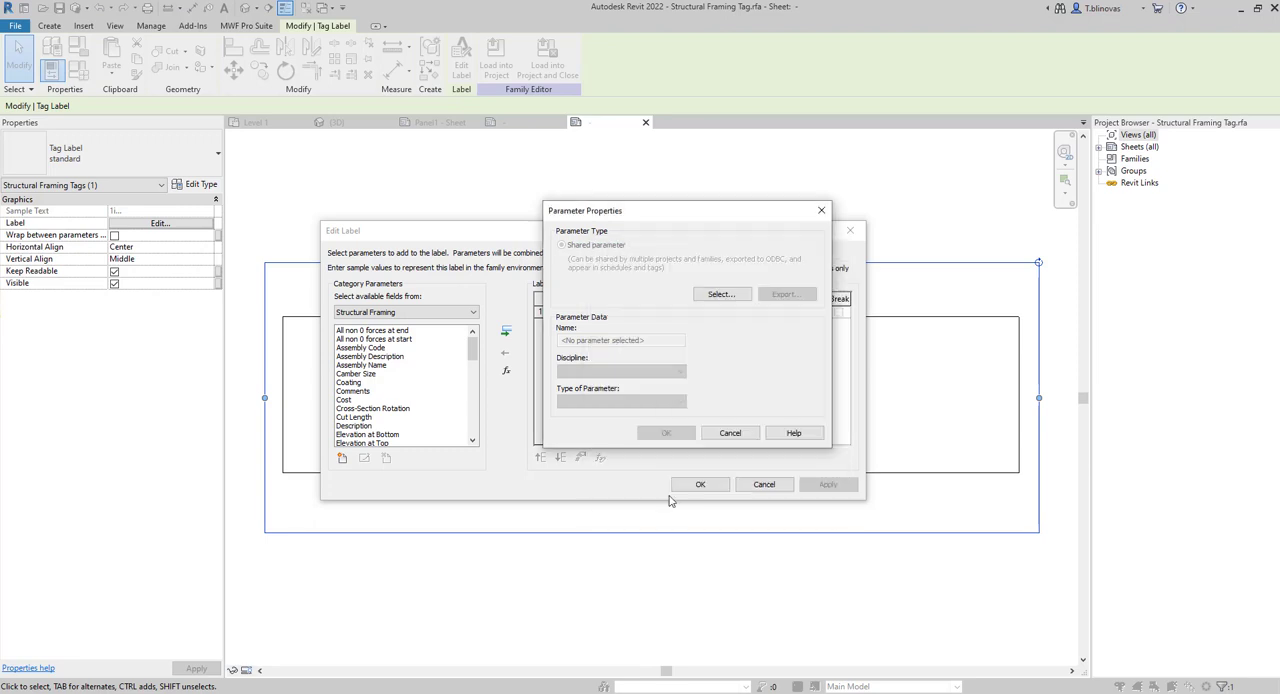
{"action": "left_click", "coordinate": [664, 436]}
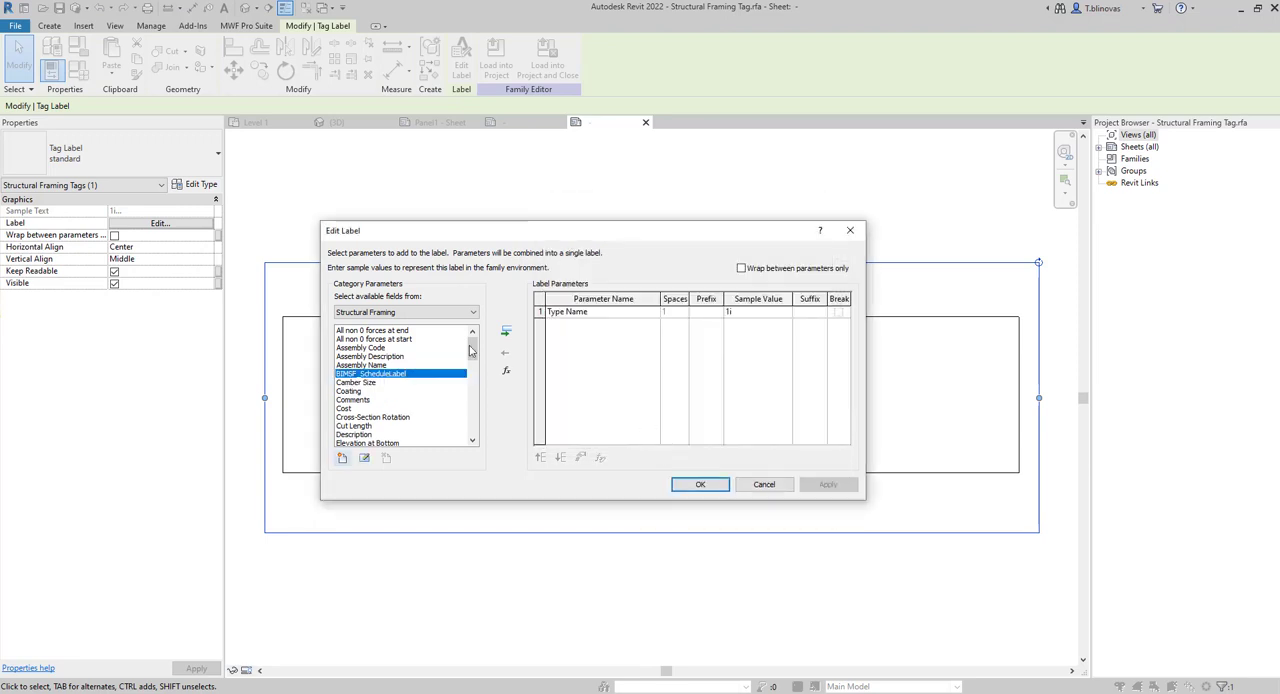
Replace Type Name with BIMSF_ScheduleLabel in the Structural Framing Tag label.
{"action": "left_click", "coordinate": [506, 331]}
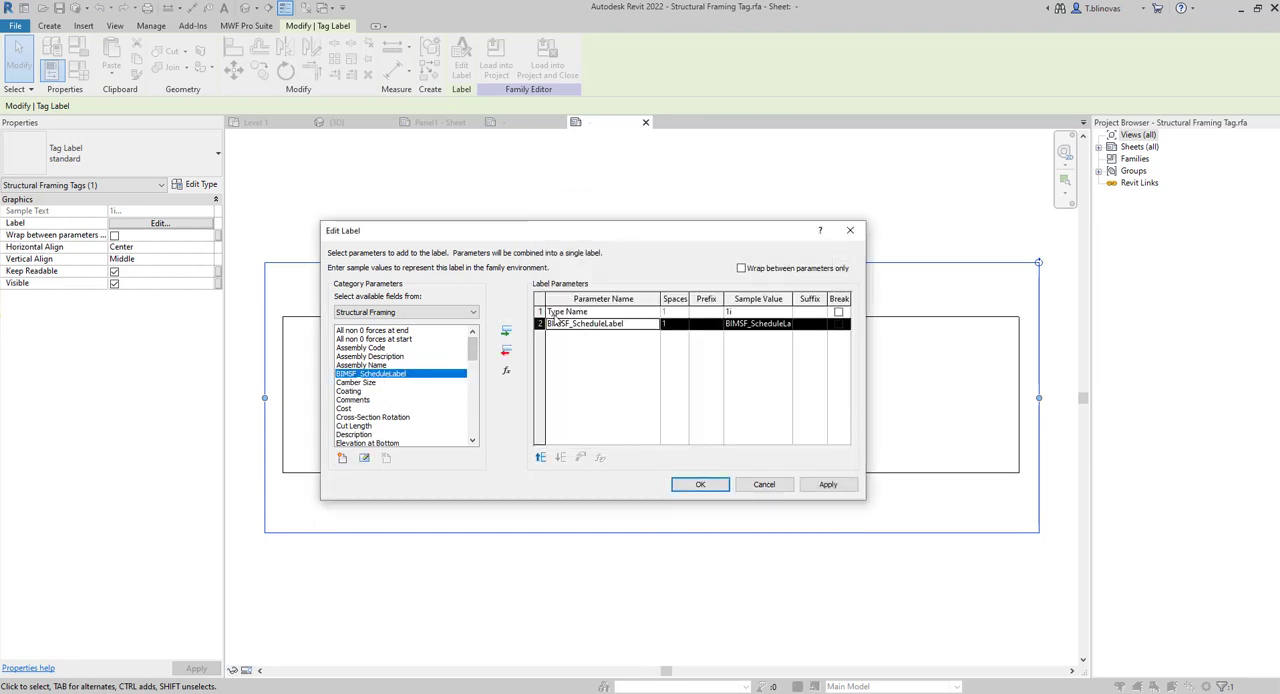
{"action": "left_click", "coordinate": [560, 312]}
{"action": "left_click", "coordinate": [506, 350]}
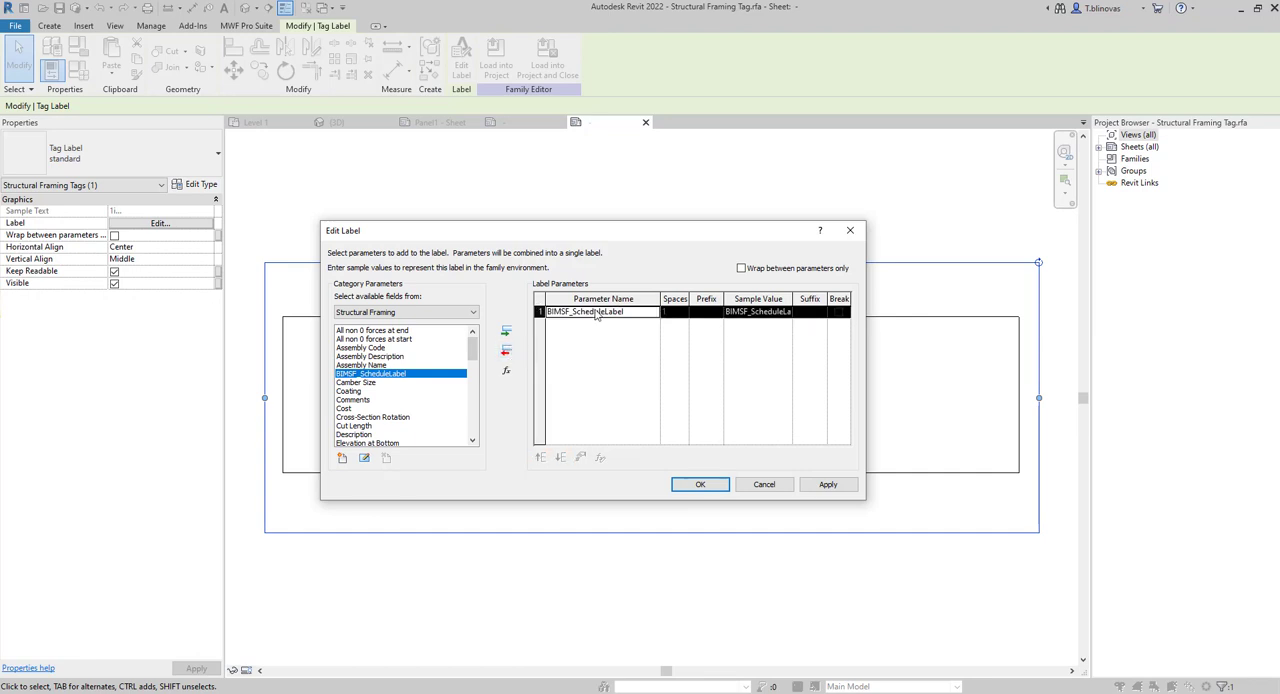
{"action": "left_click", "coordinate": [699, 484]}
Load the edited Structural Framing Tag family into Project1 only, overwriting the existing version.
{"action": "scroll", "coordinate": [520, 530], "scroll_direction": "down", "scroll_amount": 3}
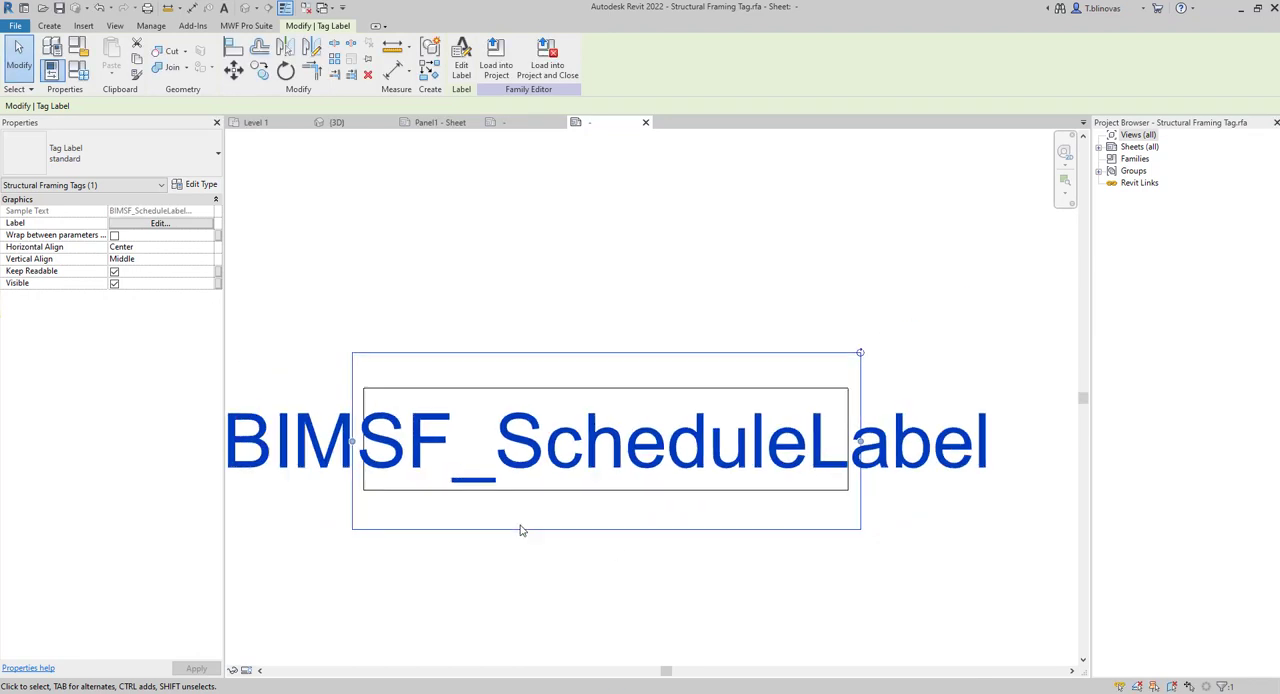
{"action": "left_click", "coordinate": [495, 60]}
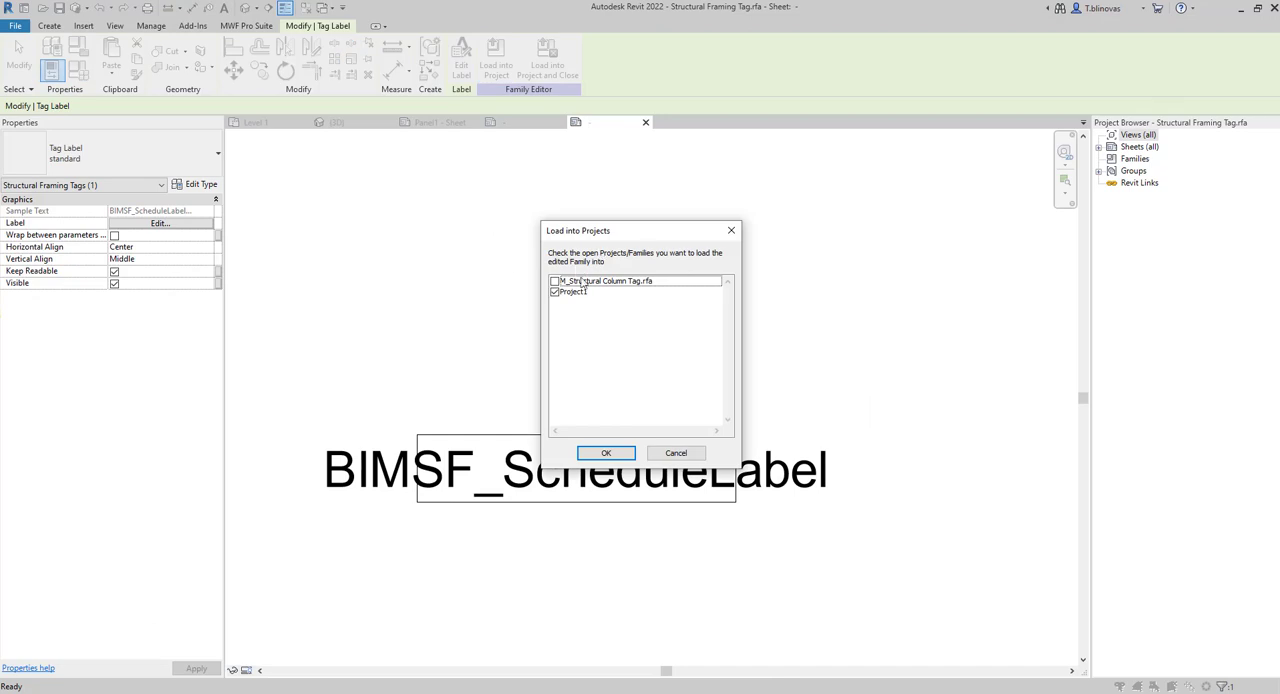
{"action": "left_click", "coordinate": [606, 453]}
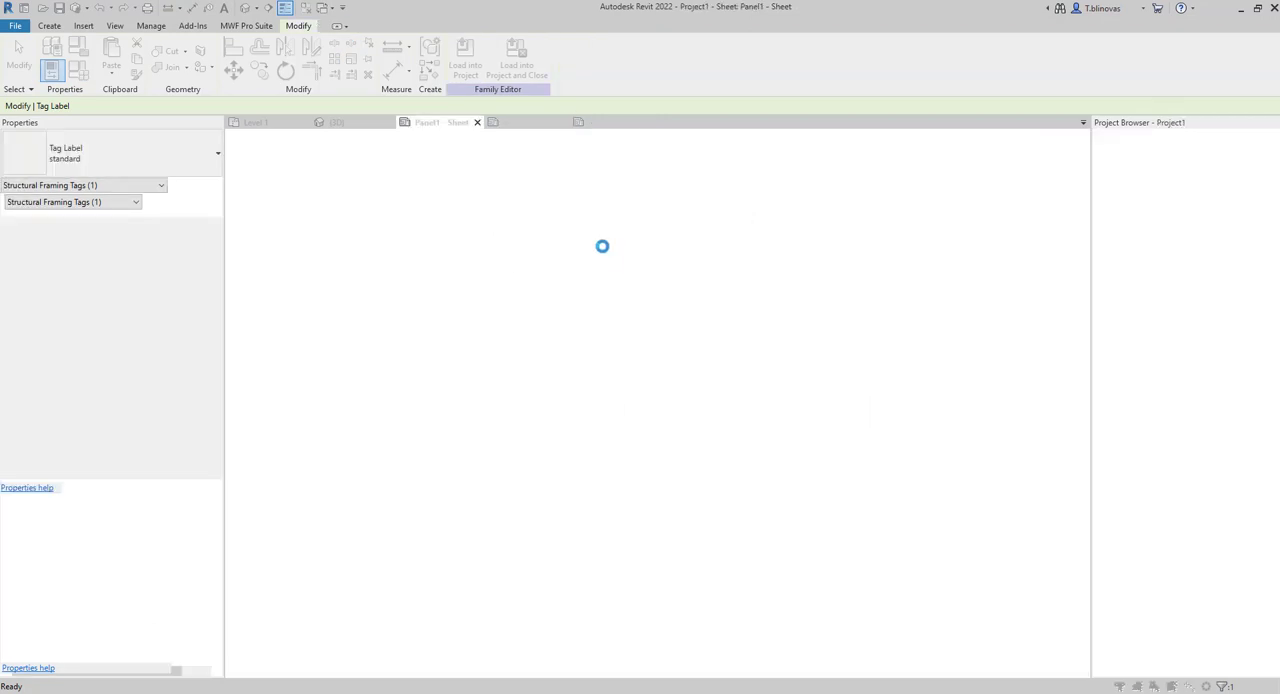
{"action": "left_click", "coordinate": [520, 357]}
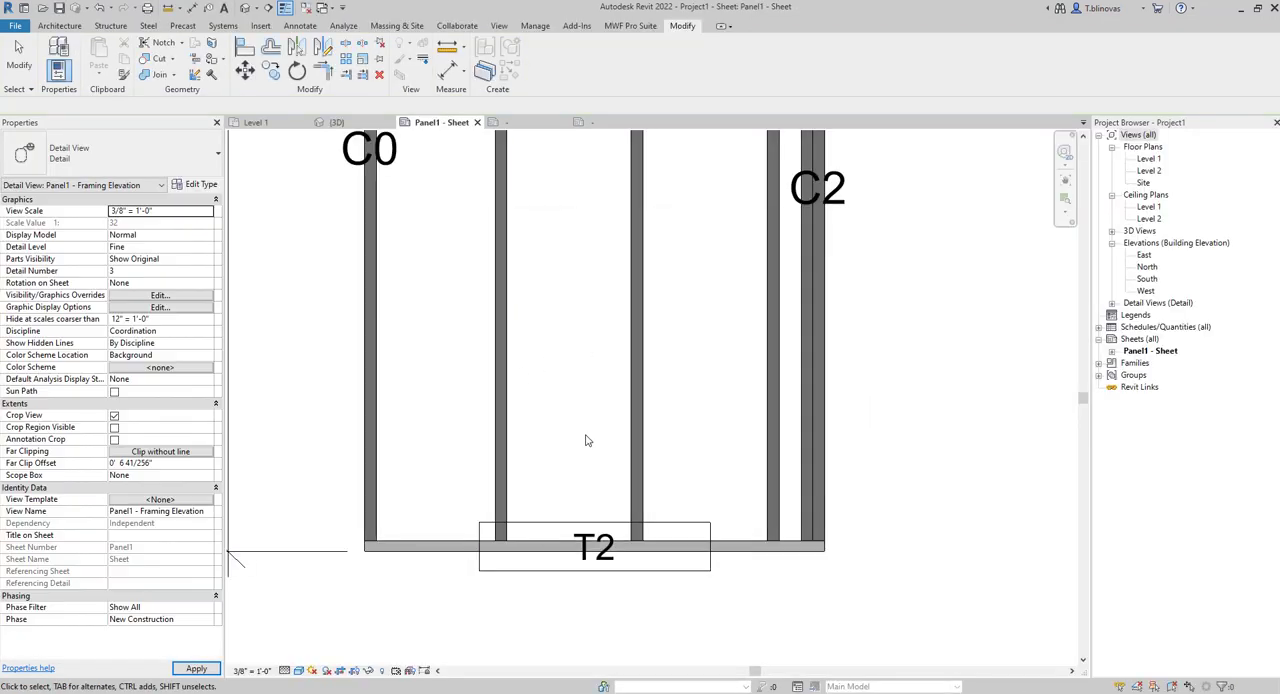
Inspect the updated track tags on the framing elevation and check the top track's BIMSF_ScheduleLabel property.
{"action": "scroll", "coordinate": [532, 490], "scroll_direction": "down", "scroll_amount": 2}
{"action": "scroll", "coordinate": [560, 450], "scroll_direction": "down", "scroll_amount": 3}
{"action": "scroll", "coordinate": [586, 449], "scroll_direction": "up", "scroll_amount": 2}
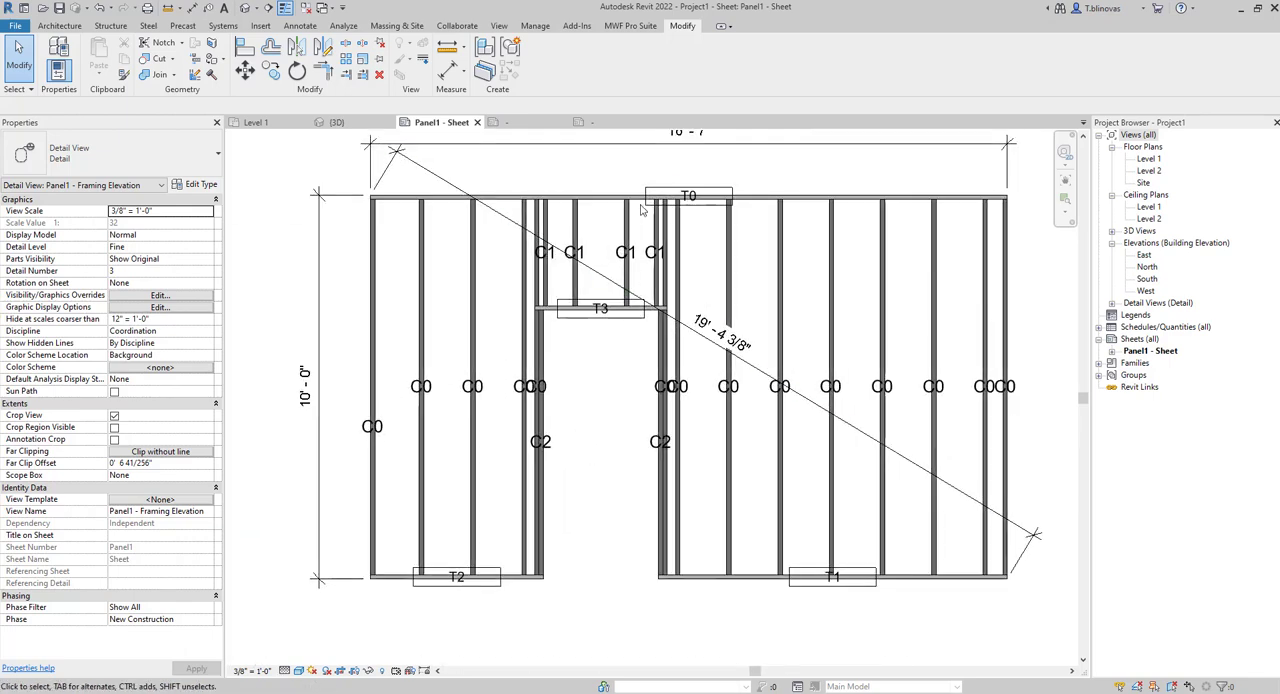
{"action": "left_click", "coordinate": [598, 203]}
{"action": "scroll", "coordinate": [152, 514], "scroll_direction": "down", "scroll_amount": 5}
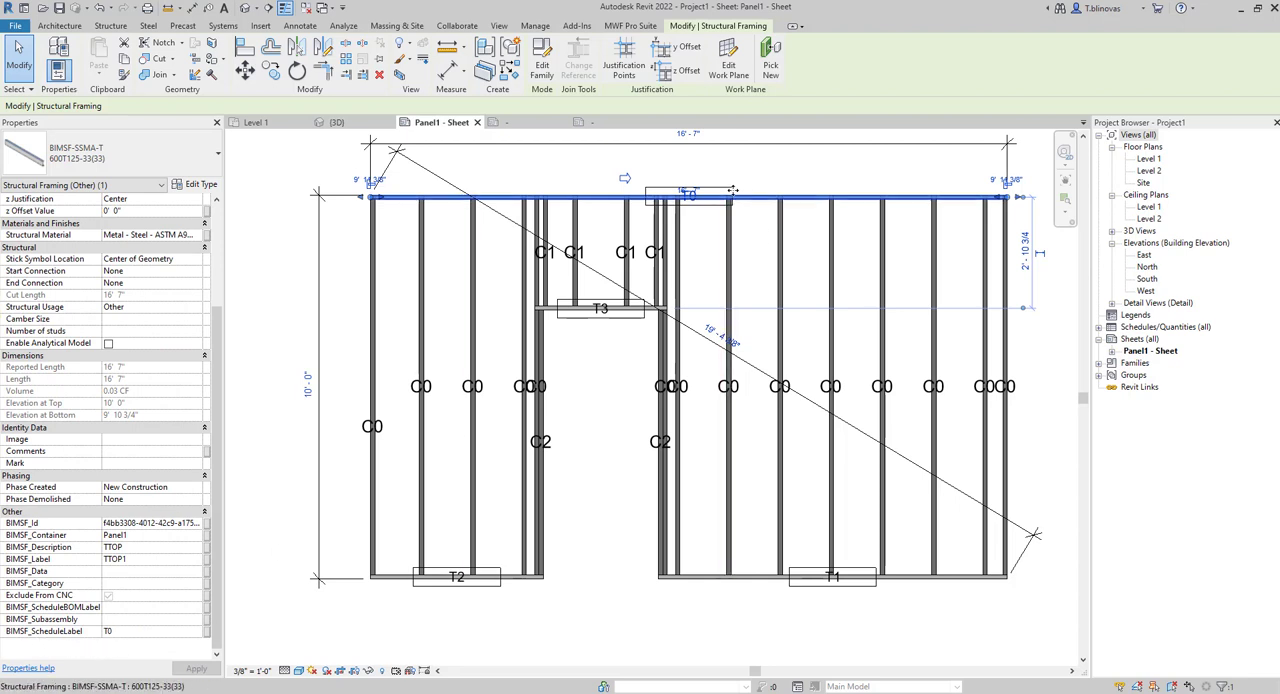
{"action": "scroll", "coordinate": [705, 182], "scroll_direction": "up", "scroll_amount": 5}
{"action": "key", "text": "Escape"}
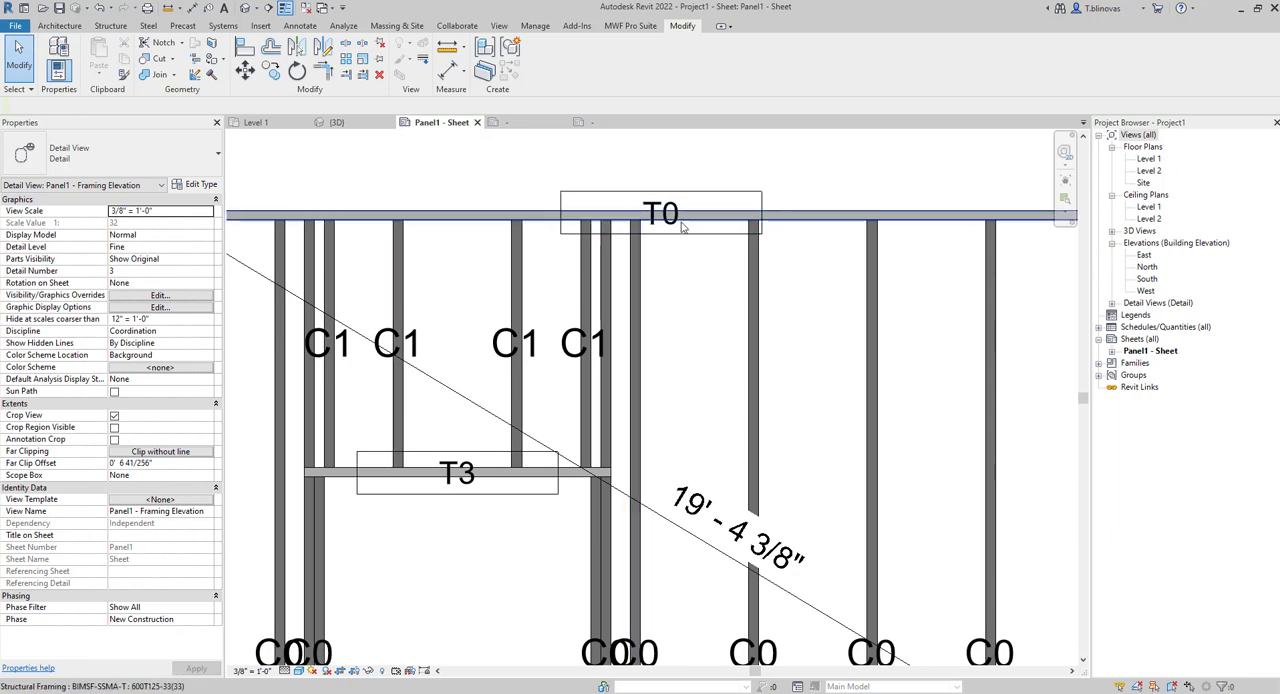
Leave the active framing elevation viewport and review the tagged panel on the Panel1 sheet.
{"action": "scroll", "coordinate": [553, 228], "scroll_direction": "down", "scroll_amount": 4}
{"action": "middle_click_drag", "start_coordinate": [500, 257], "coordinate": [538, 295]}
{"action": "double_click", "coordinate": [286, 384]}
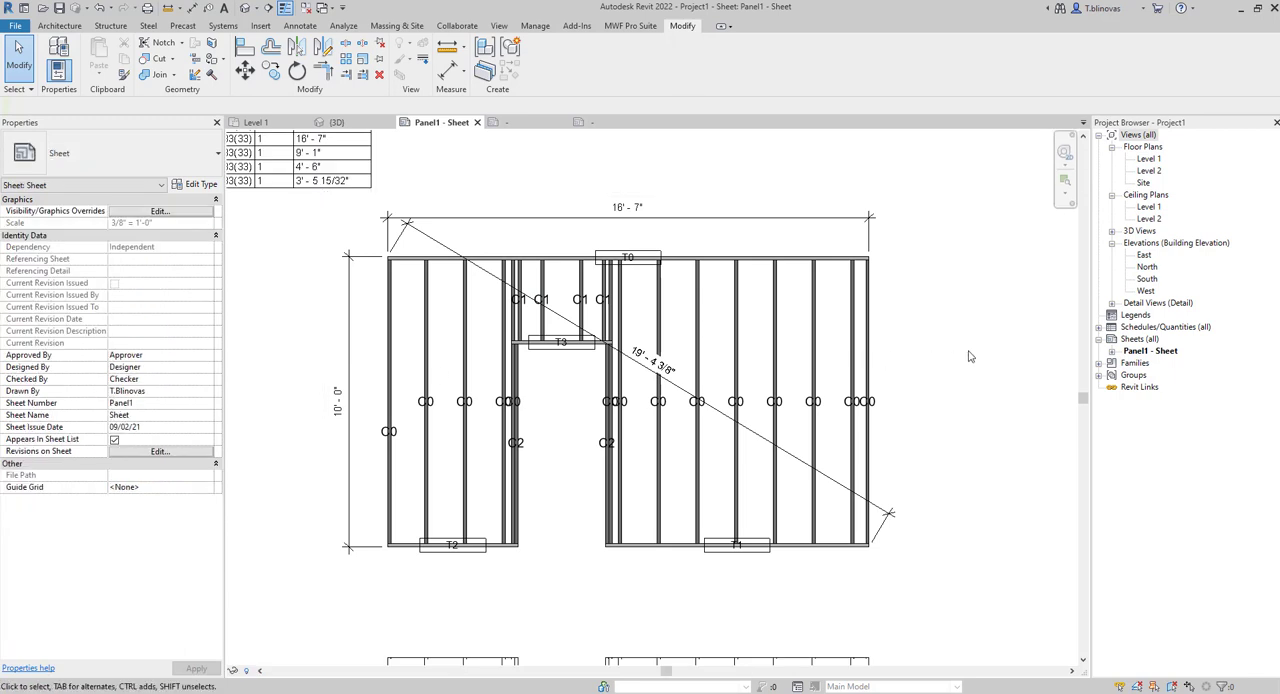
{"action": "middle_click_drag", "start_coordinate": [968, 353], "coordinate": [986, 358]}
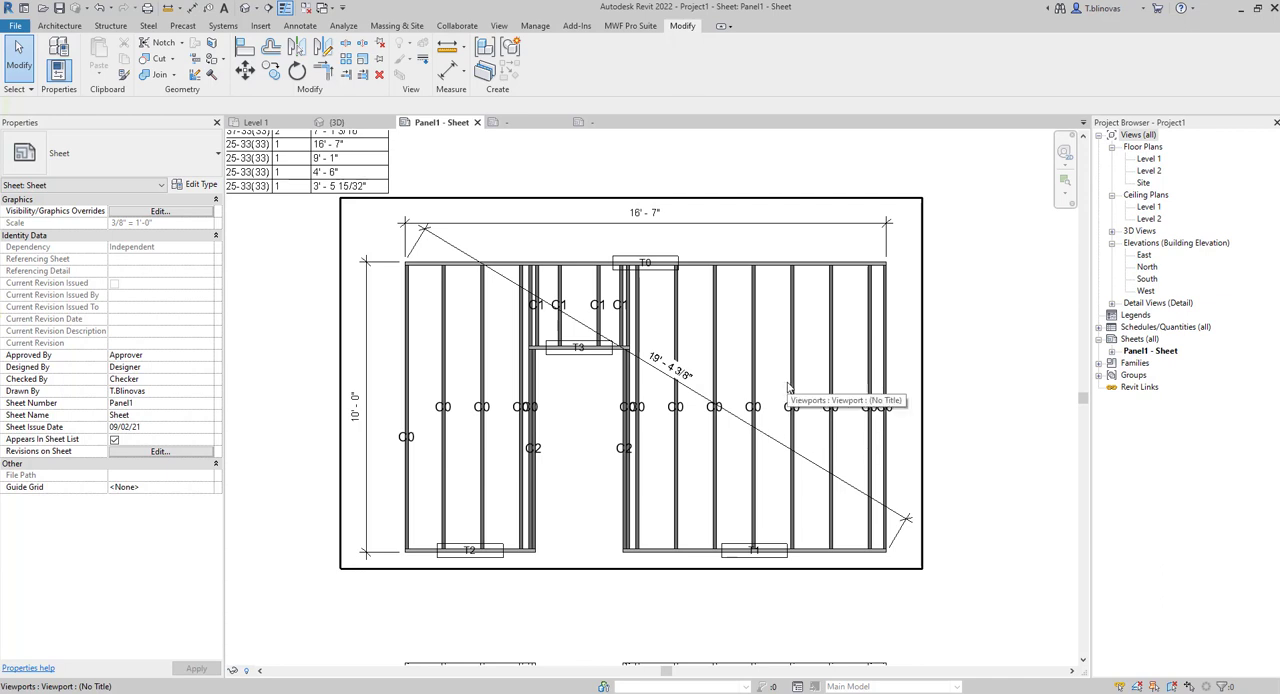
{"action": "middle_click_drag", "start_coordinate": [675, 440], "coordinate": [681, 461]}
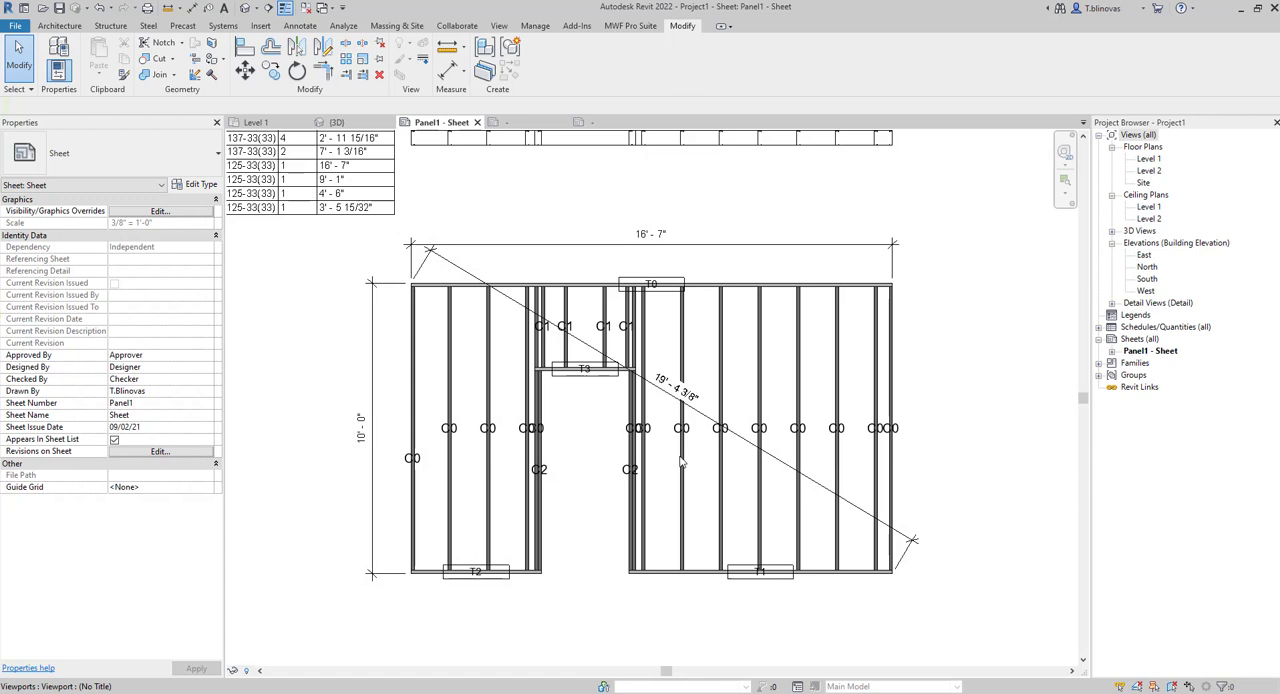